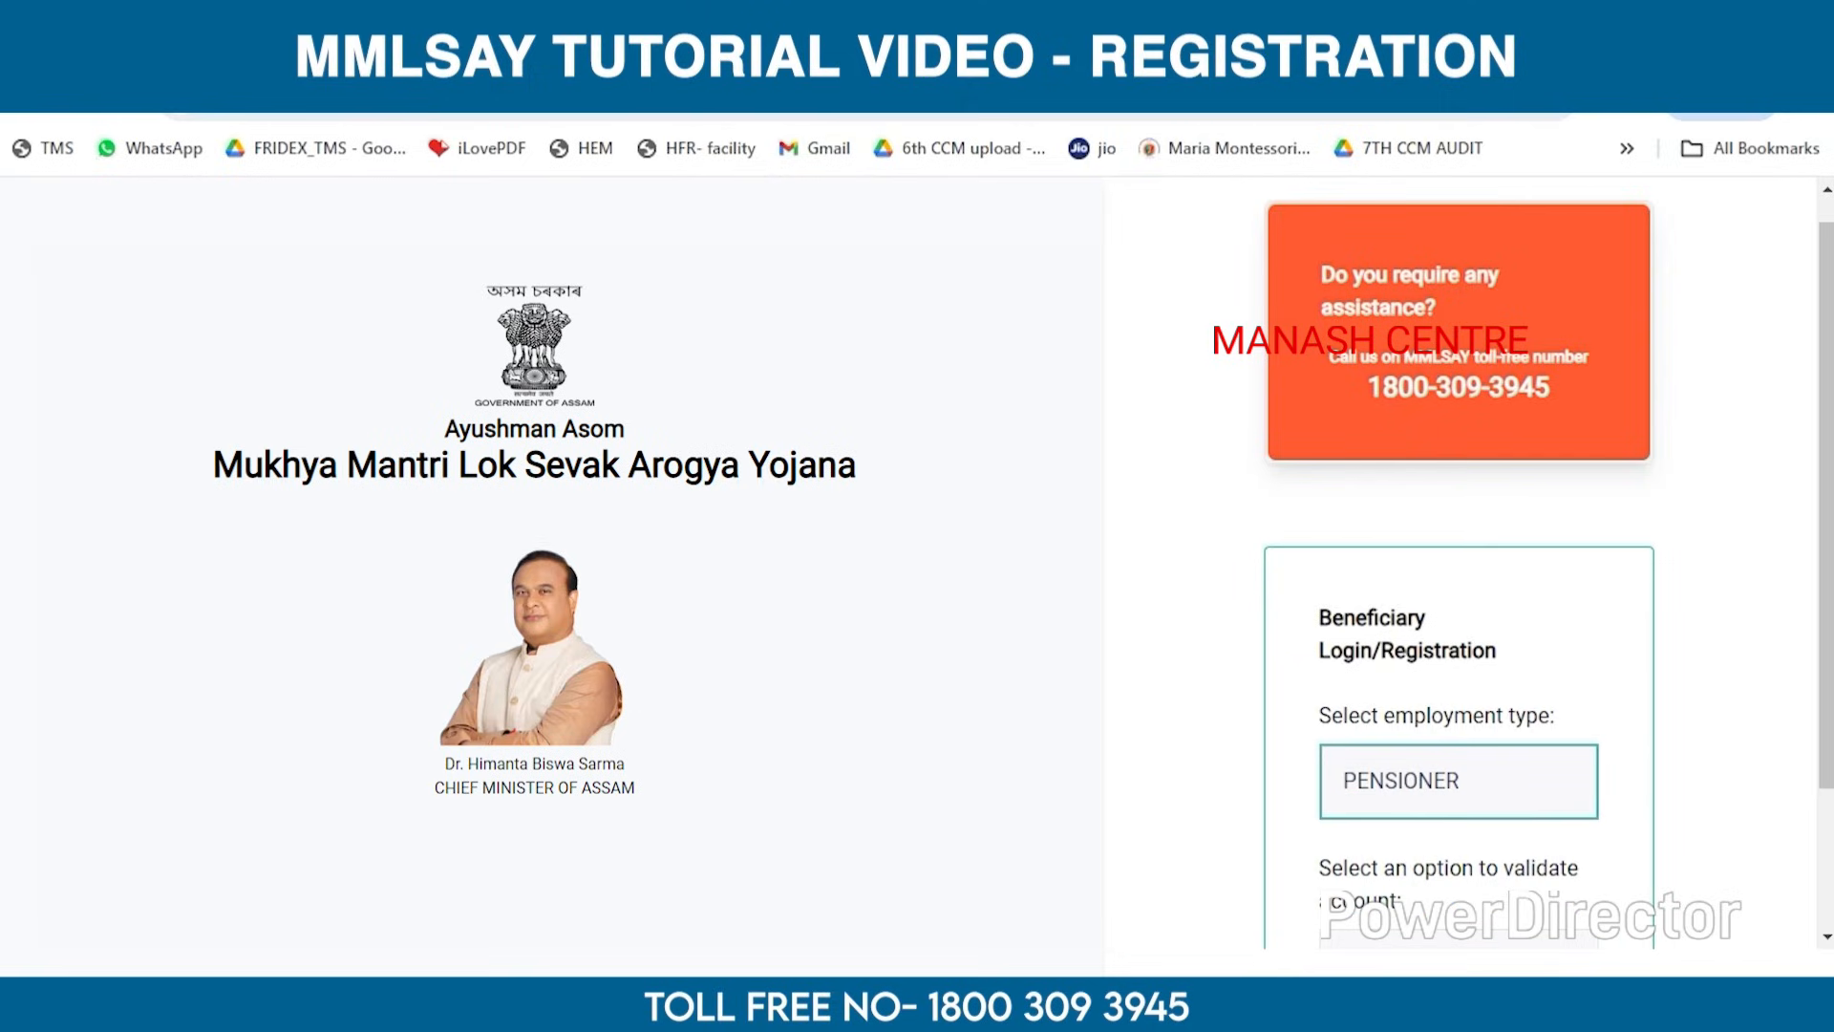
Verify the pensioner by PPO Number, the saved mobile number and the received OTP
{"action": "scroll", "coordinate": [1458, 574], "scroll_direction": "down", "scroll_amount": 2}
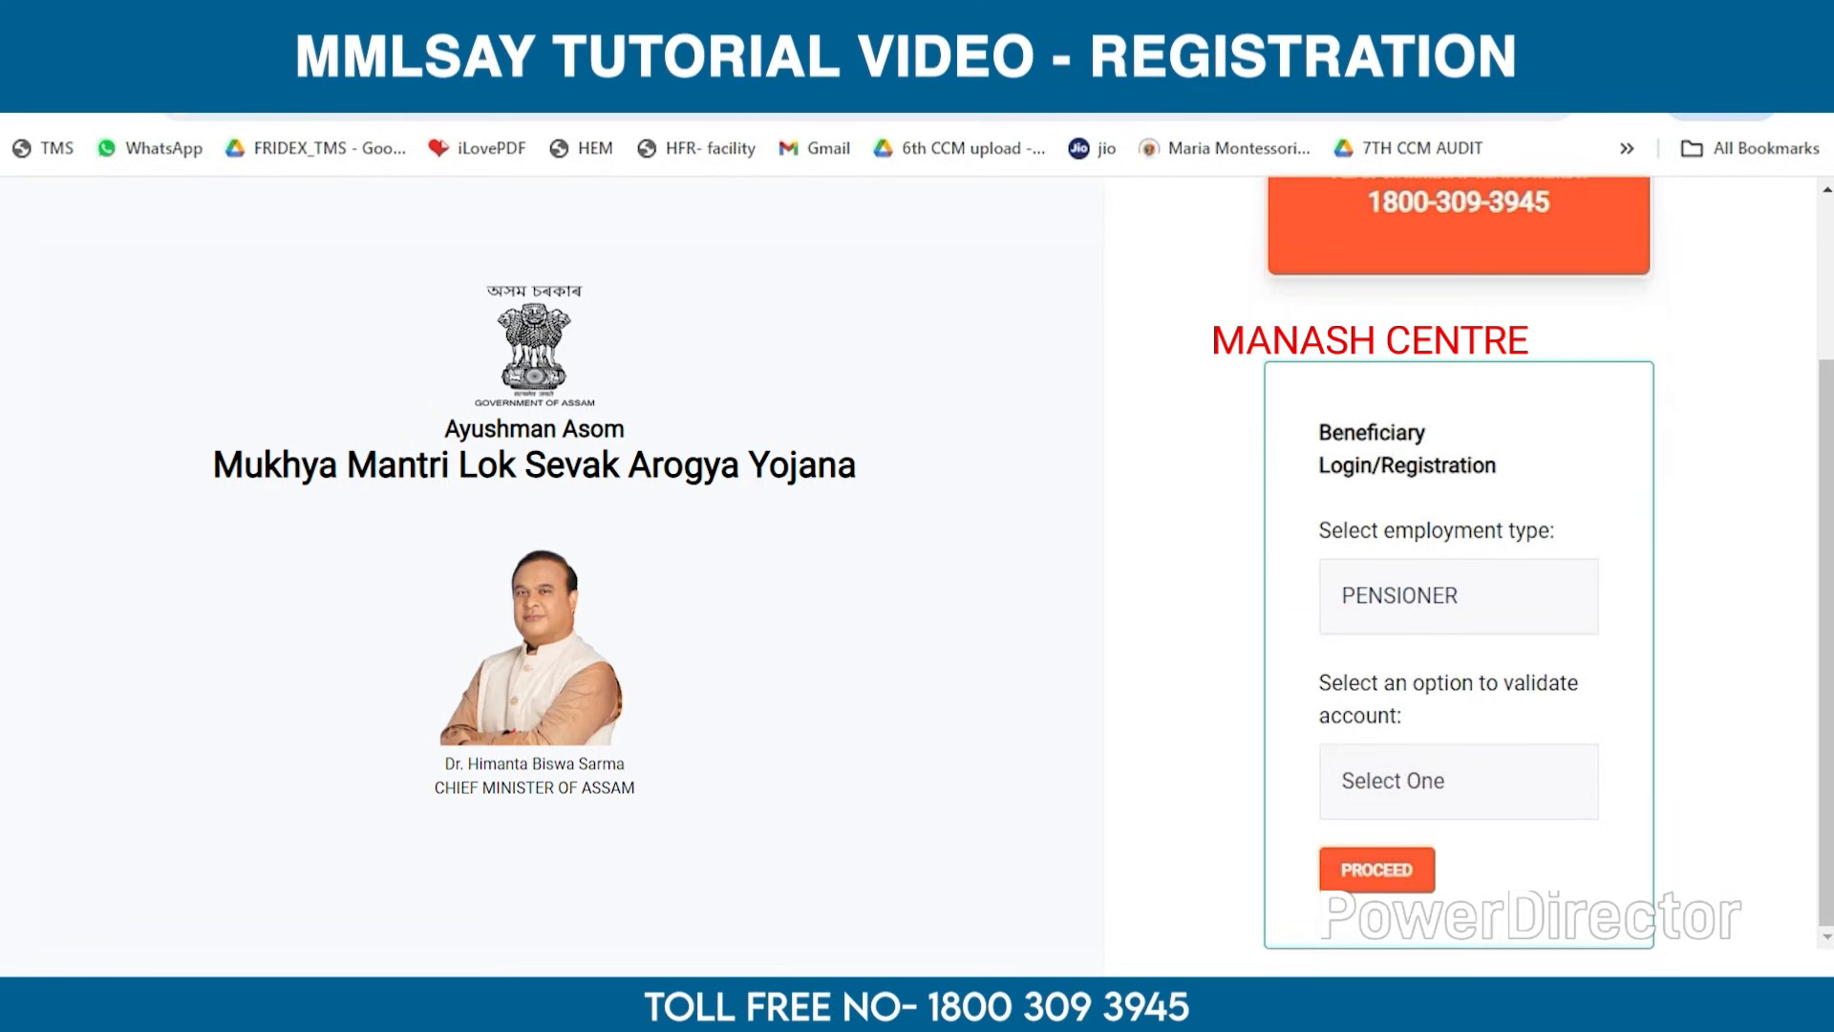
{"action": "left_click", "coordinate": [1457, 782]}
{"action": "key", "text": "Down"}
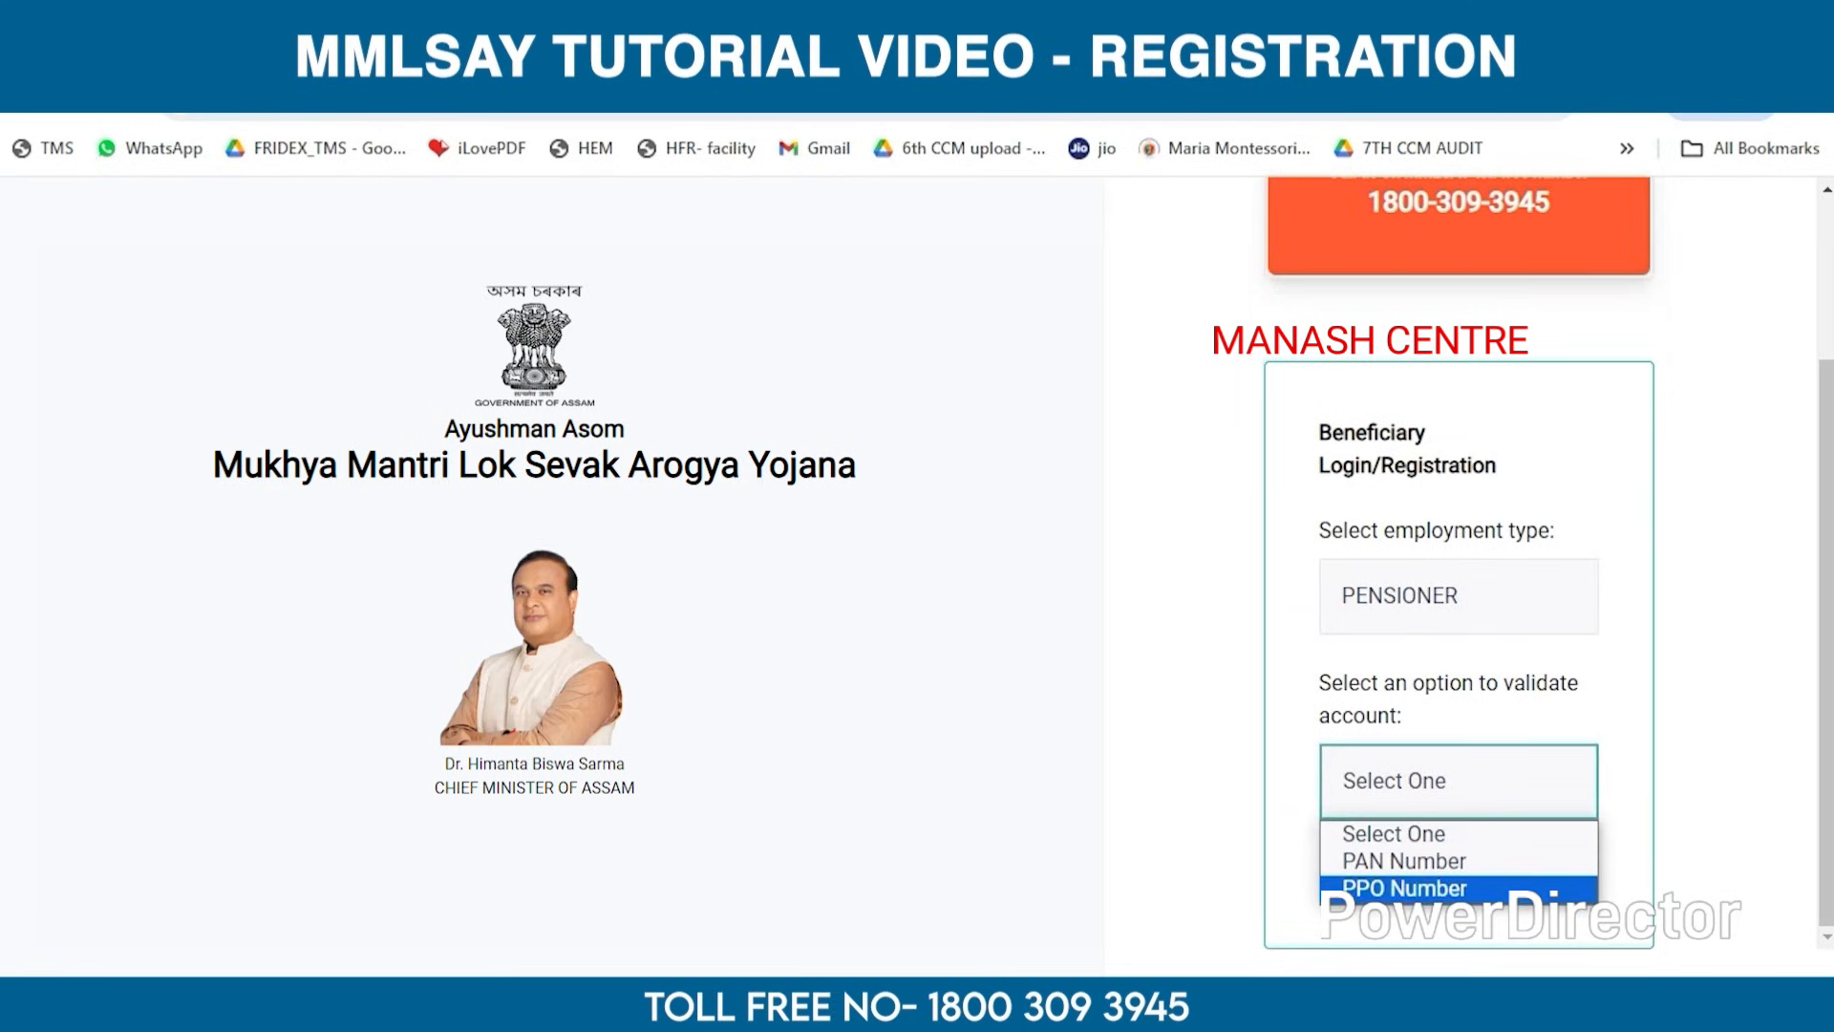
{"action": "key", "text": "Return"}
{"action": "left_click_drag", "start_coordinate": [1827, 537], "coordinate": [1827, 594]}
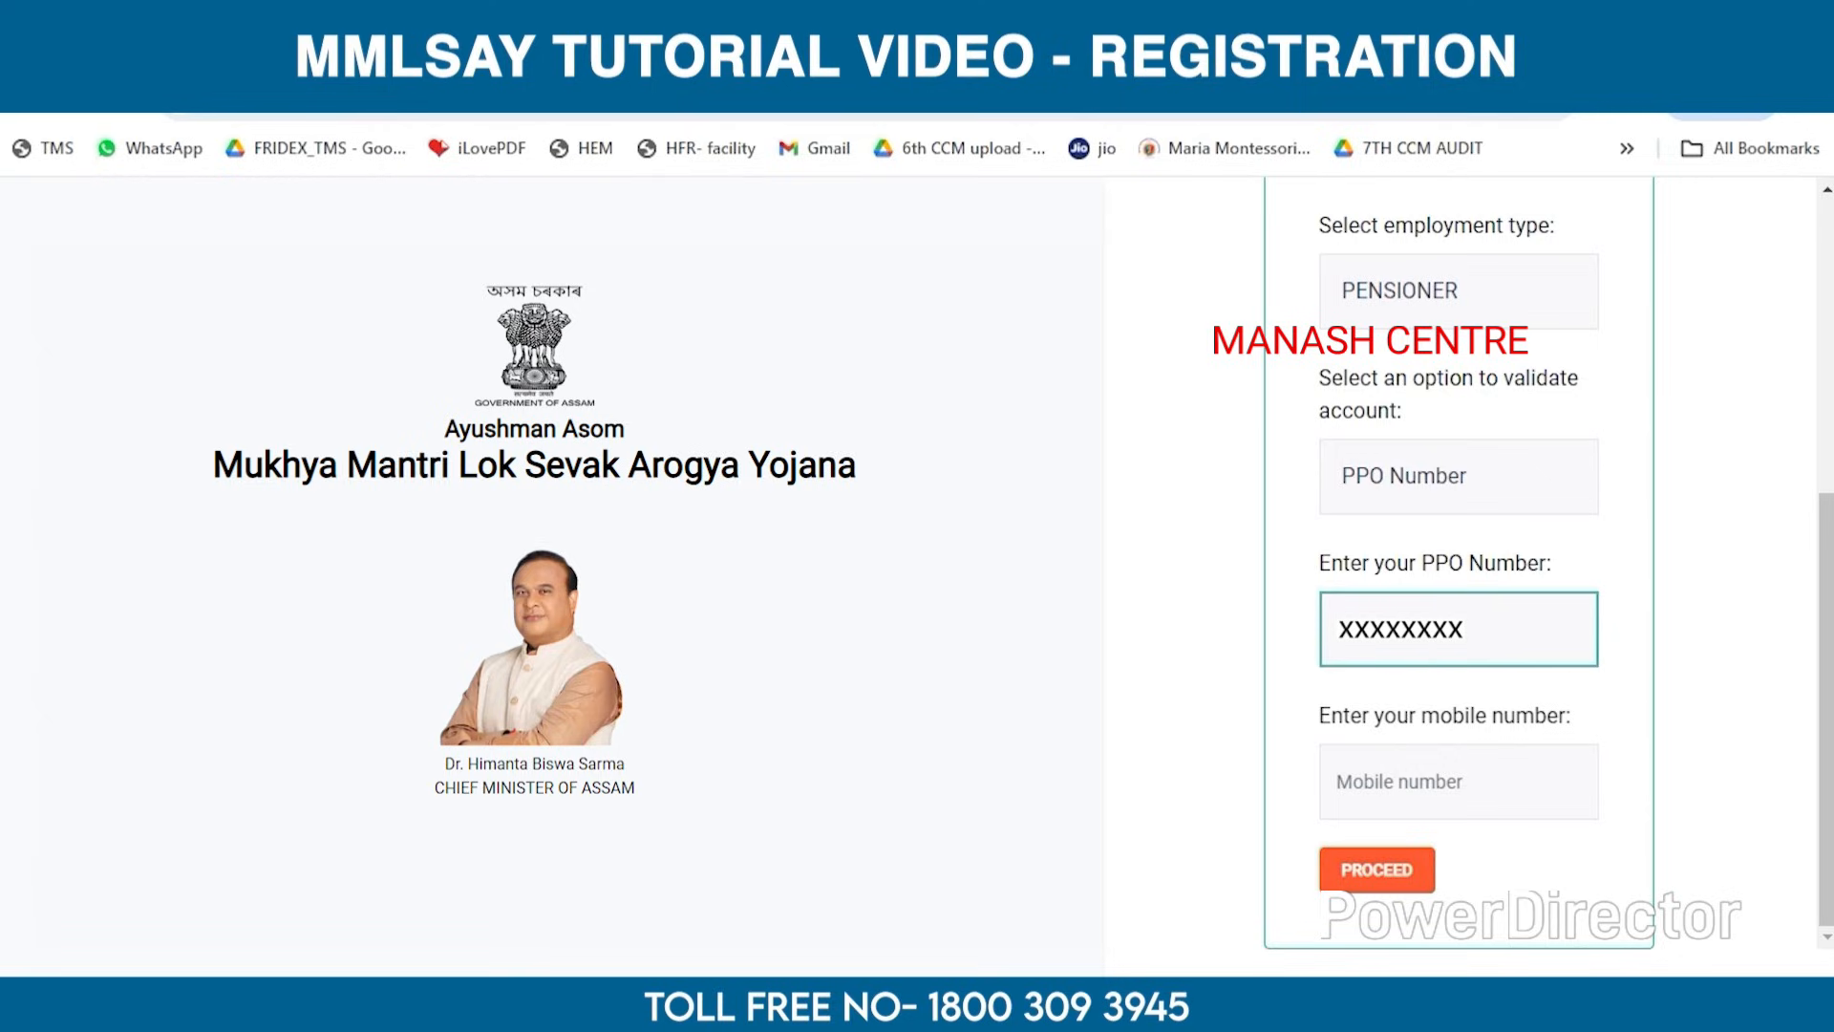
{"action": "left_click", "coordinate": [1459, 782]}
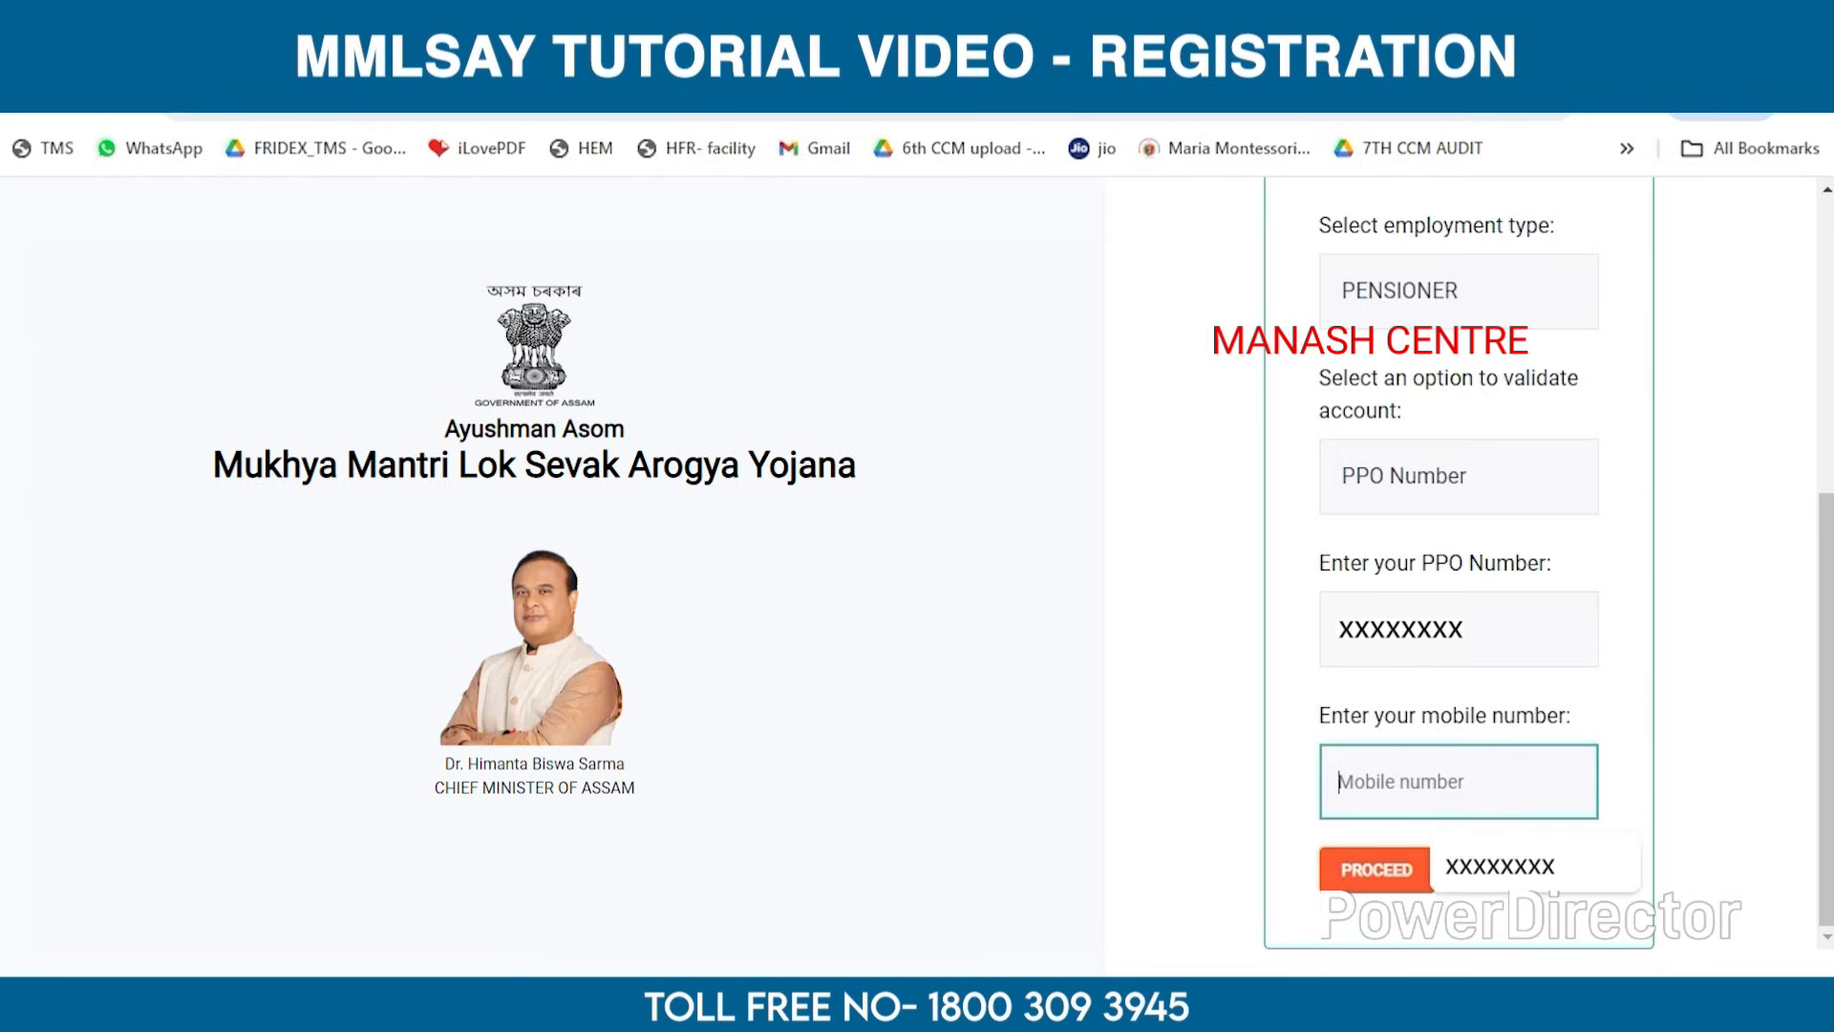
{"action": "key", "text": "Down"}
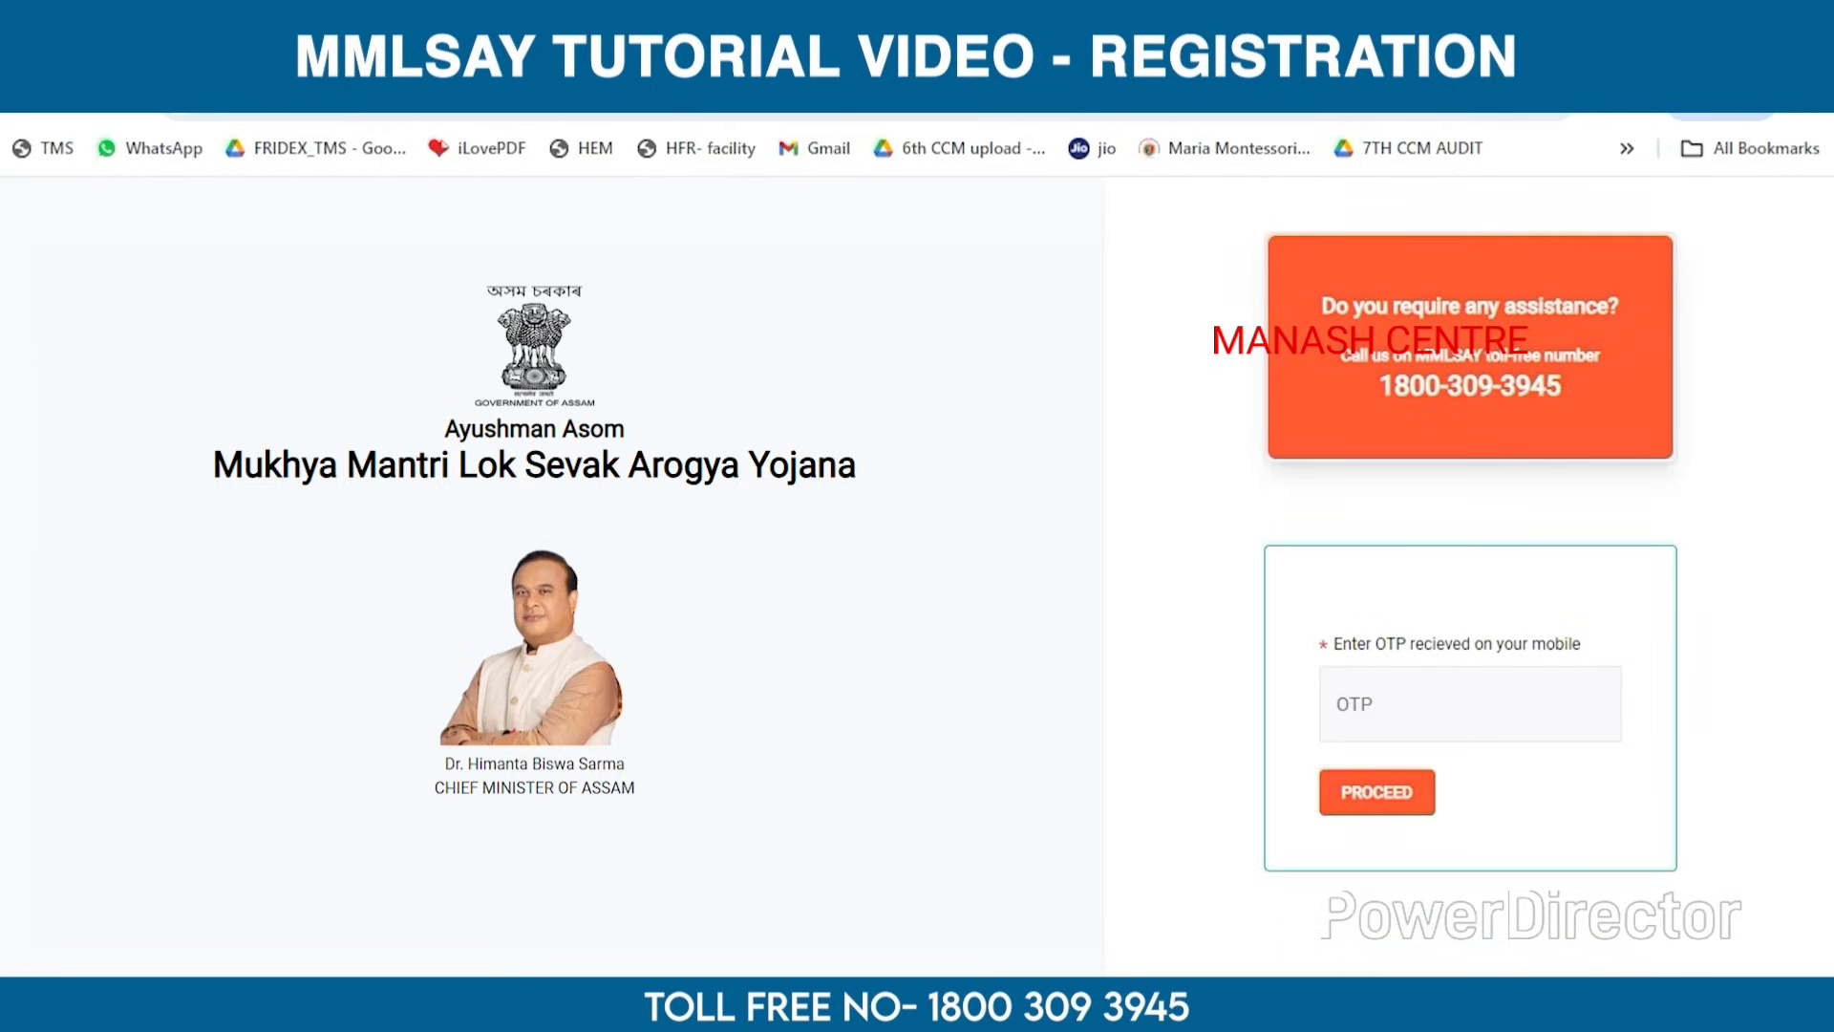
{"action": "left_click", "coordinate": [1470, 704]}
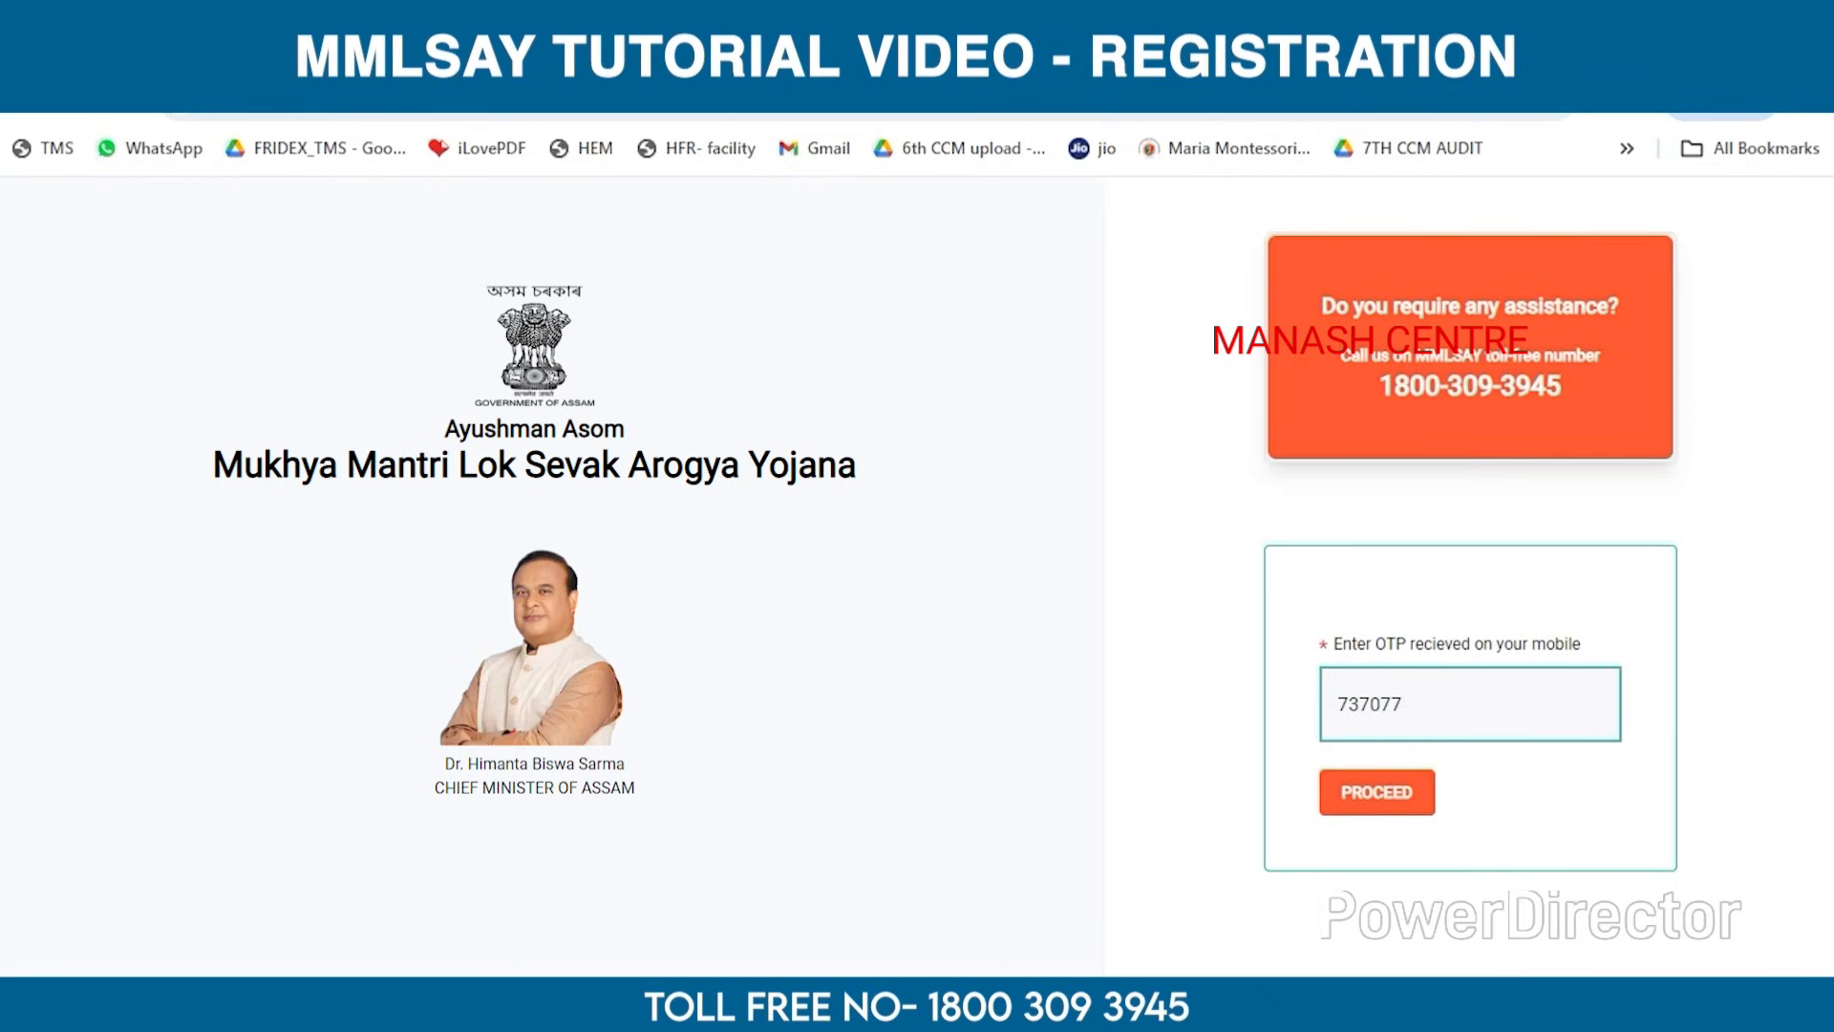
{"action": "key", "text": "Return"}
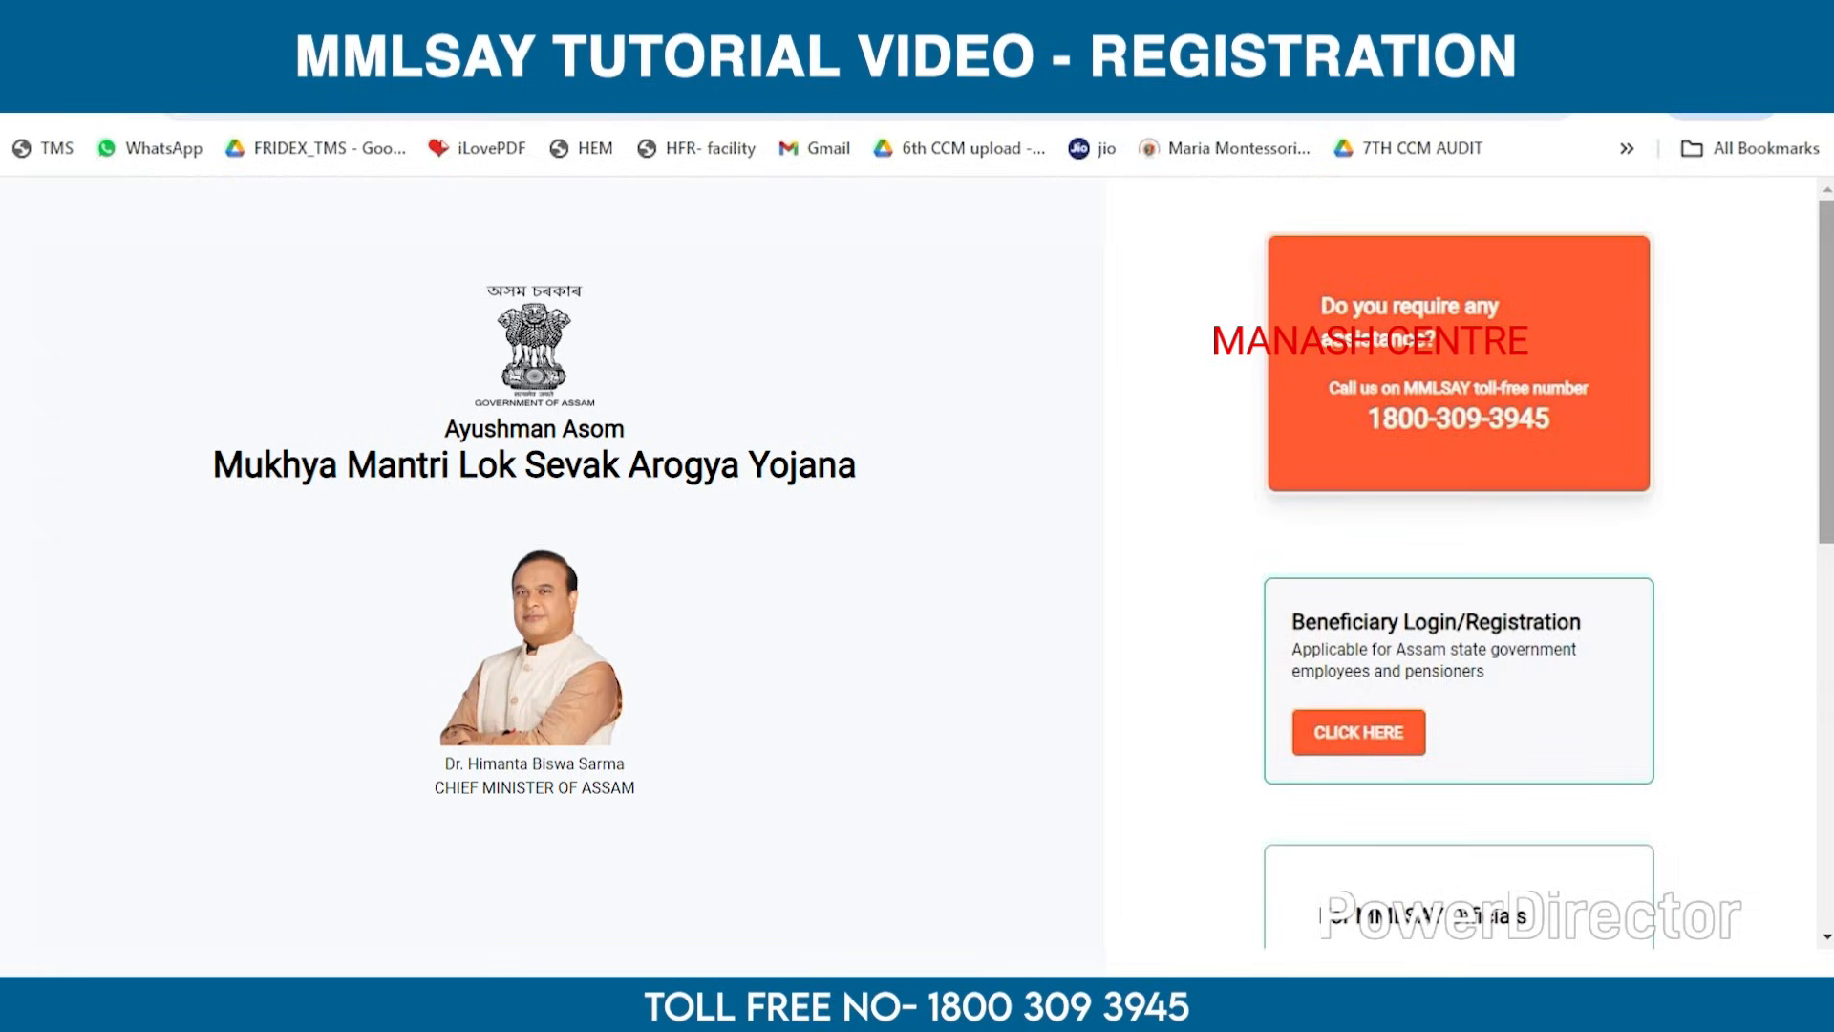
Log in as EMPLOYEE with PAN Number, the autofilled mobile number and the OTP
{"action": "scroll", "coordinate": [1459, 573], "scroll_direction": "down", "scroll_amount": 5}
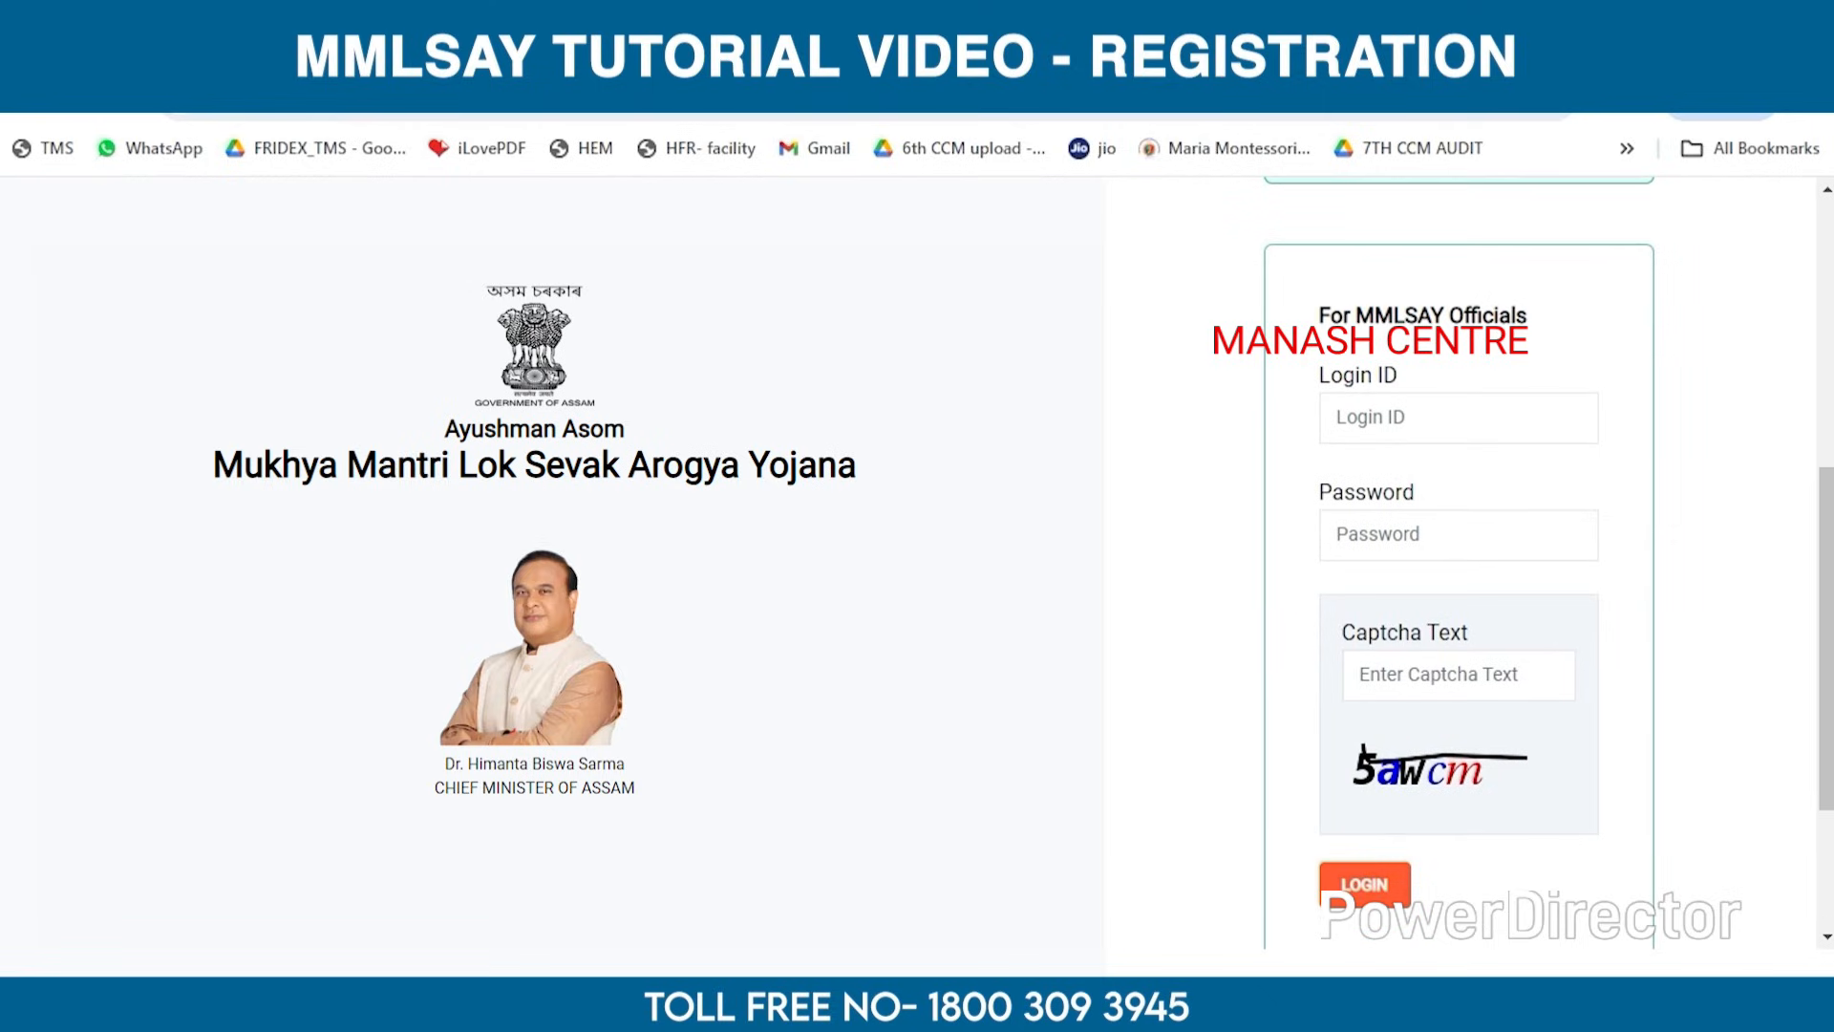
{"action": "scroll", "coordinate": [1458, 564], "scroll_direction": "up", "scroll_amount": 5}
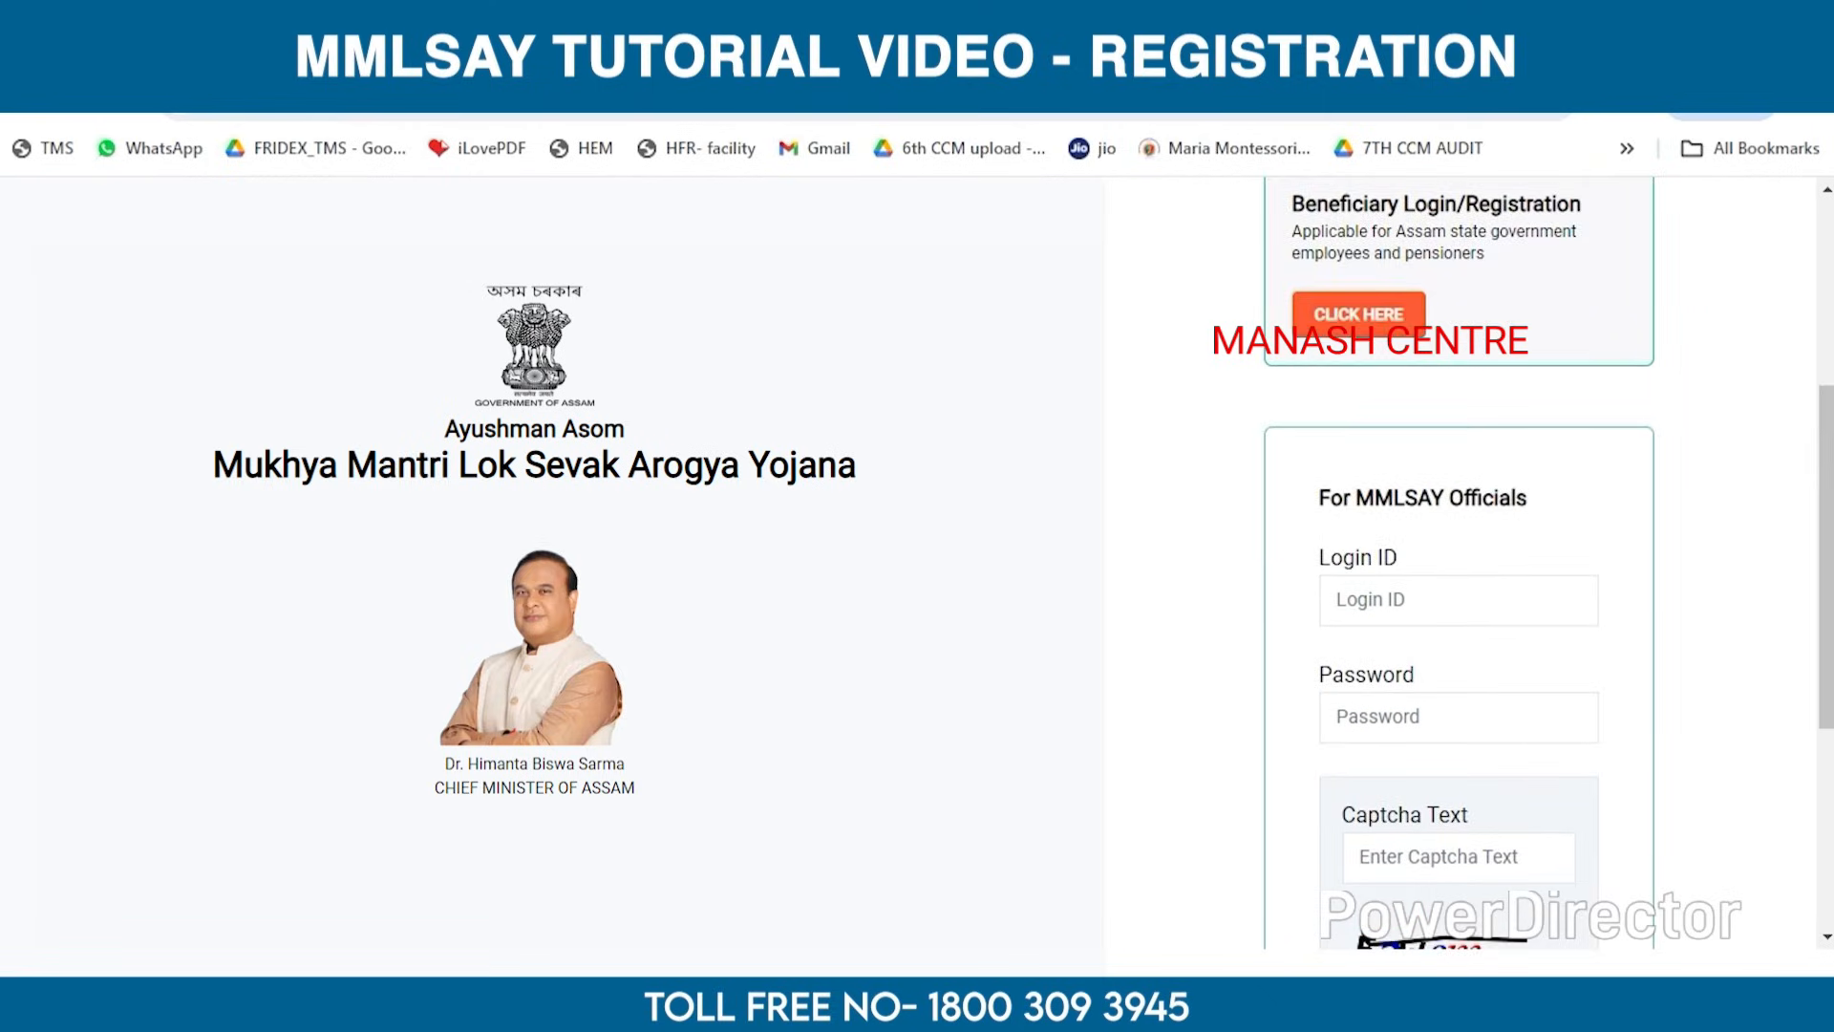
{"action": "left_click", "coordinate": [1459, 782]}
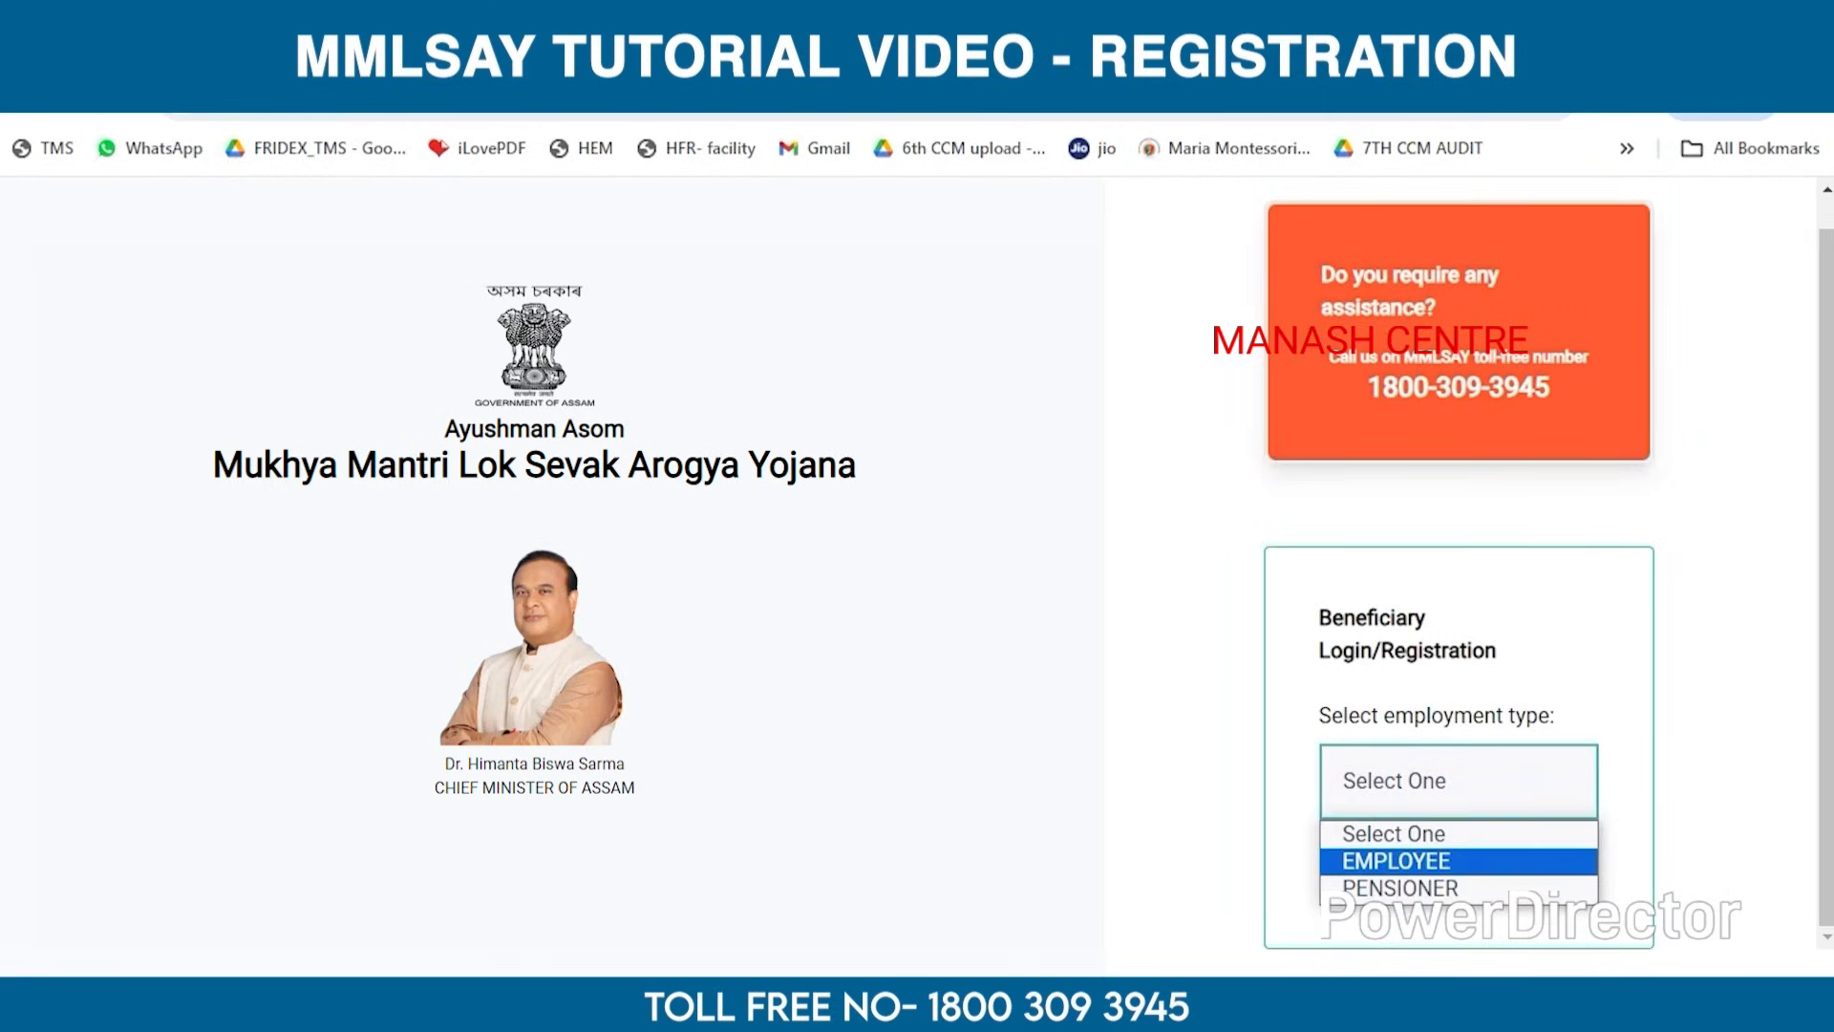
{"action": "left_click", "coordinate": [1396, 862]}
{"action": "left_click_drag", "start_coordinate": [1826, 611], "coordinate": [1826, 743]}
{"action": "left_click", "coordinate": [1459, 781]}
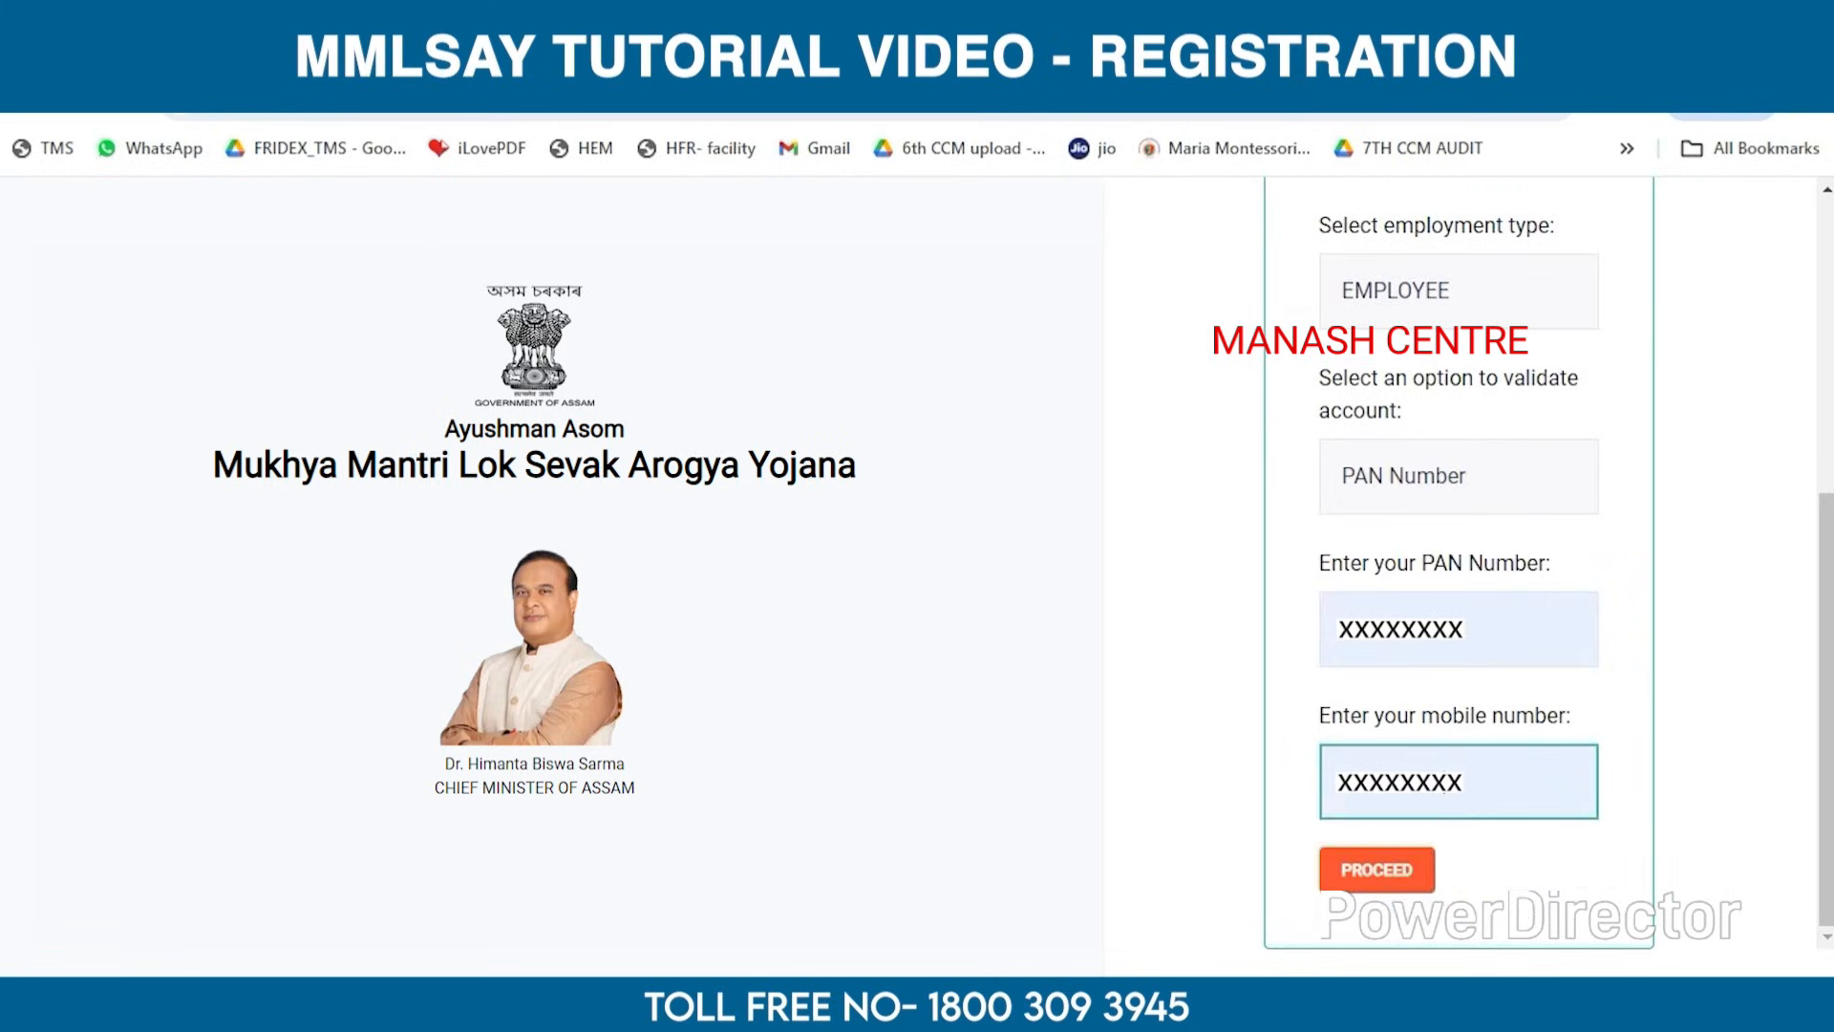
{"action": "key", "text": "Tab"}
{"action": "key", "text": "Return"}
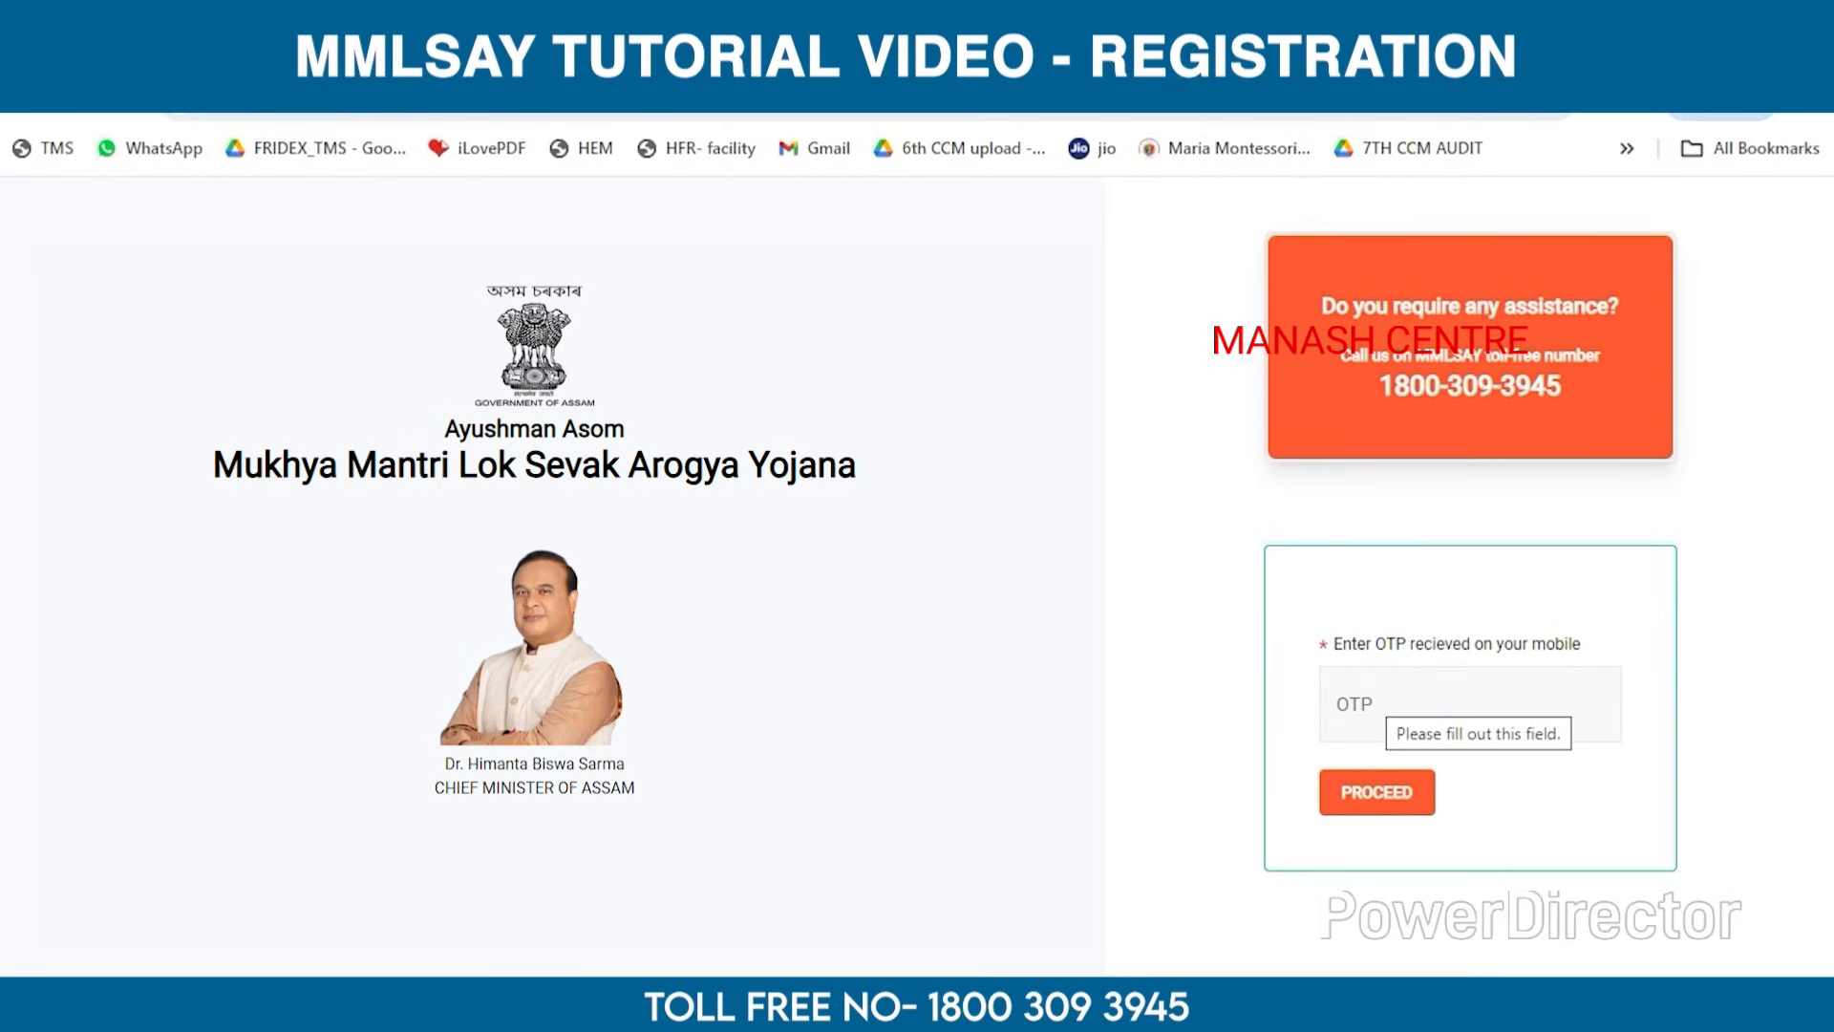
{"action": "key", "text": "Return"}
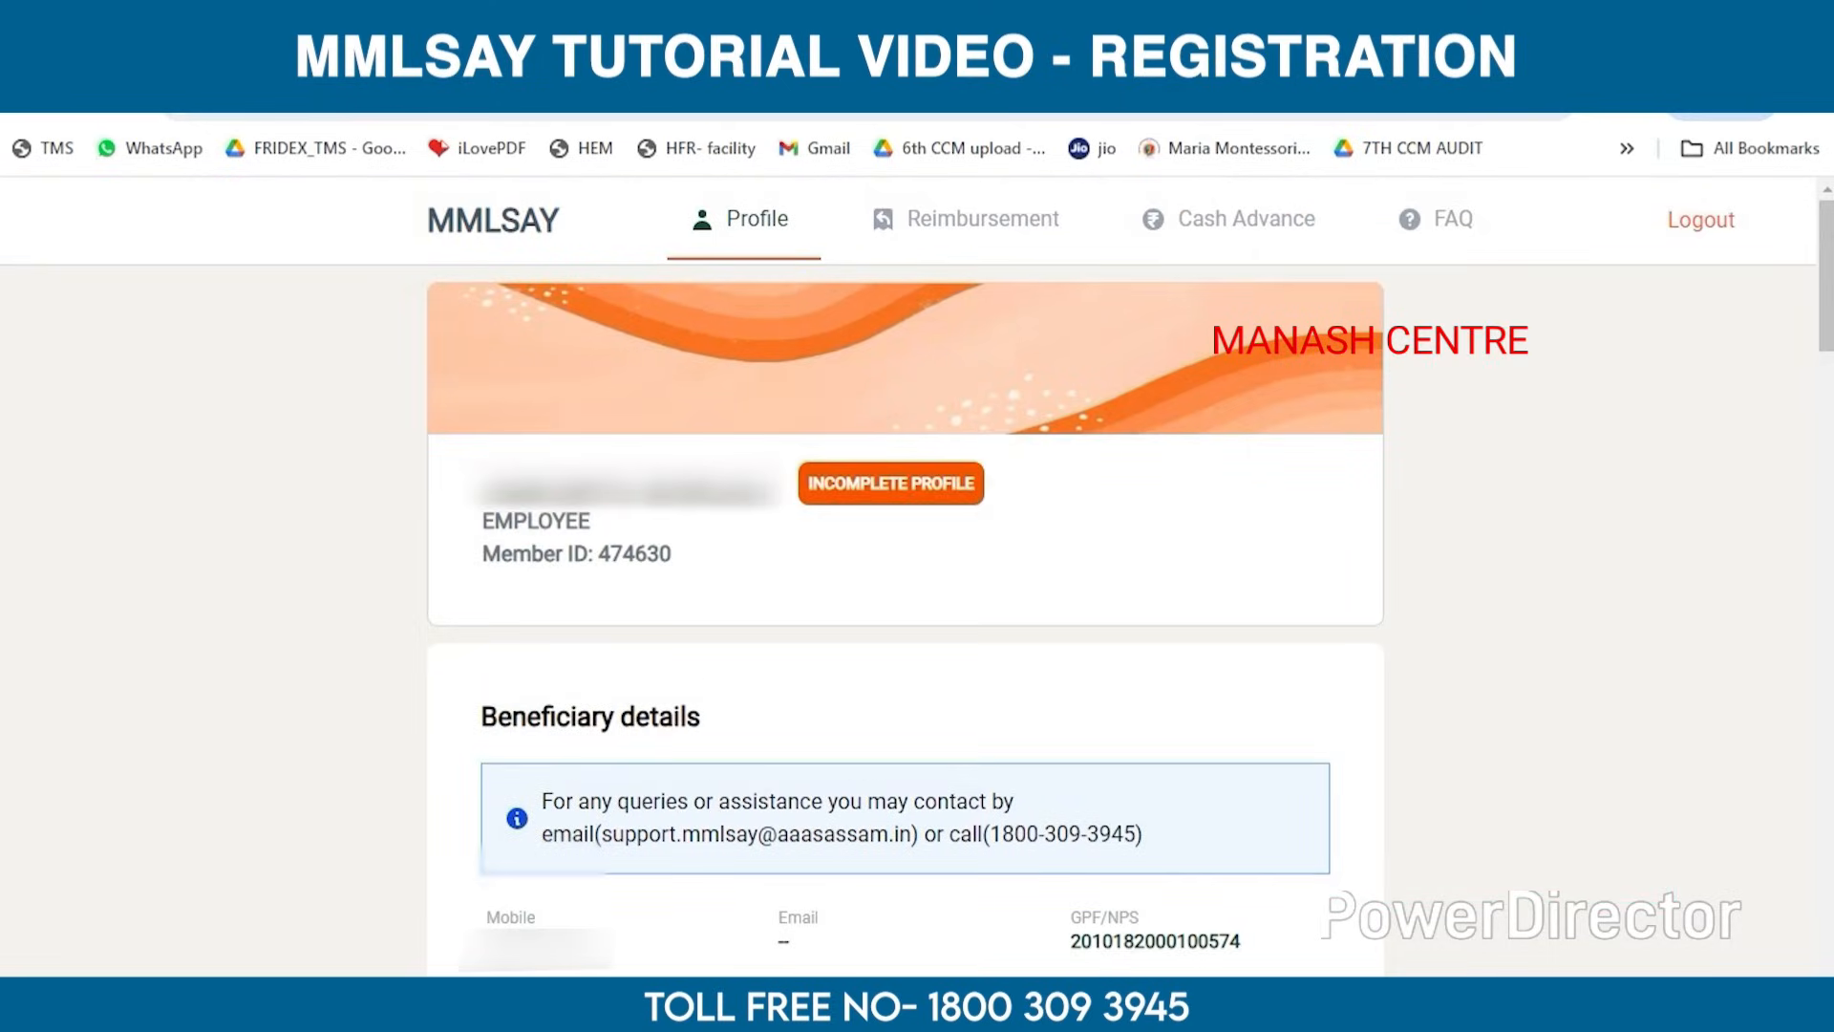
Scroll past Beneficiary details to Aadhaar validation and select the Aadhaar number field
{"action": "scroll", "coordinate": [917, 573], "scroll_direction": "down", "scroll_amount": 2}
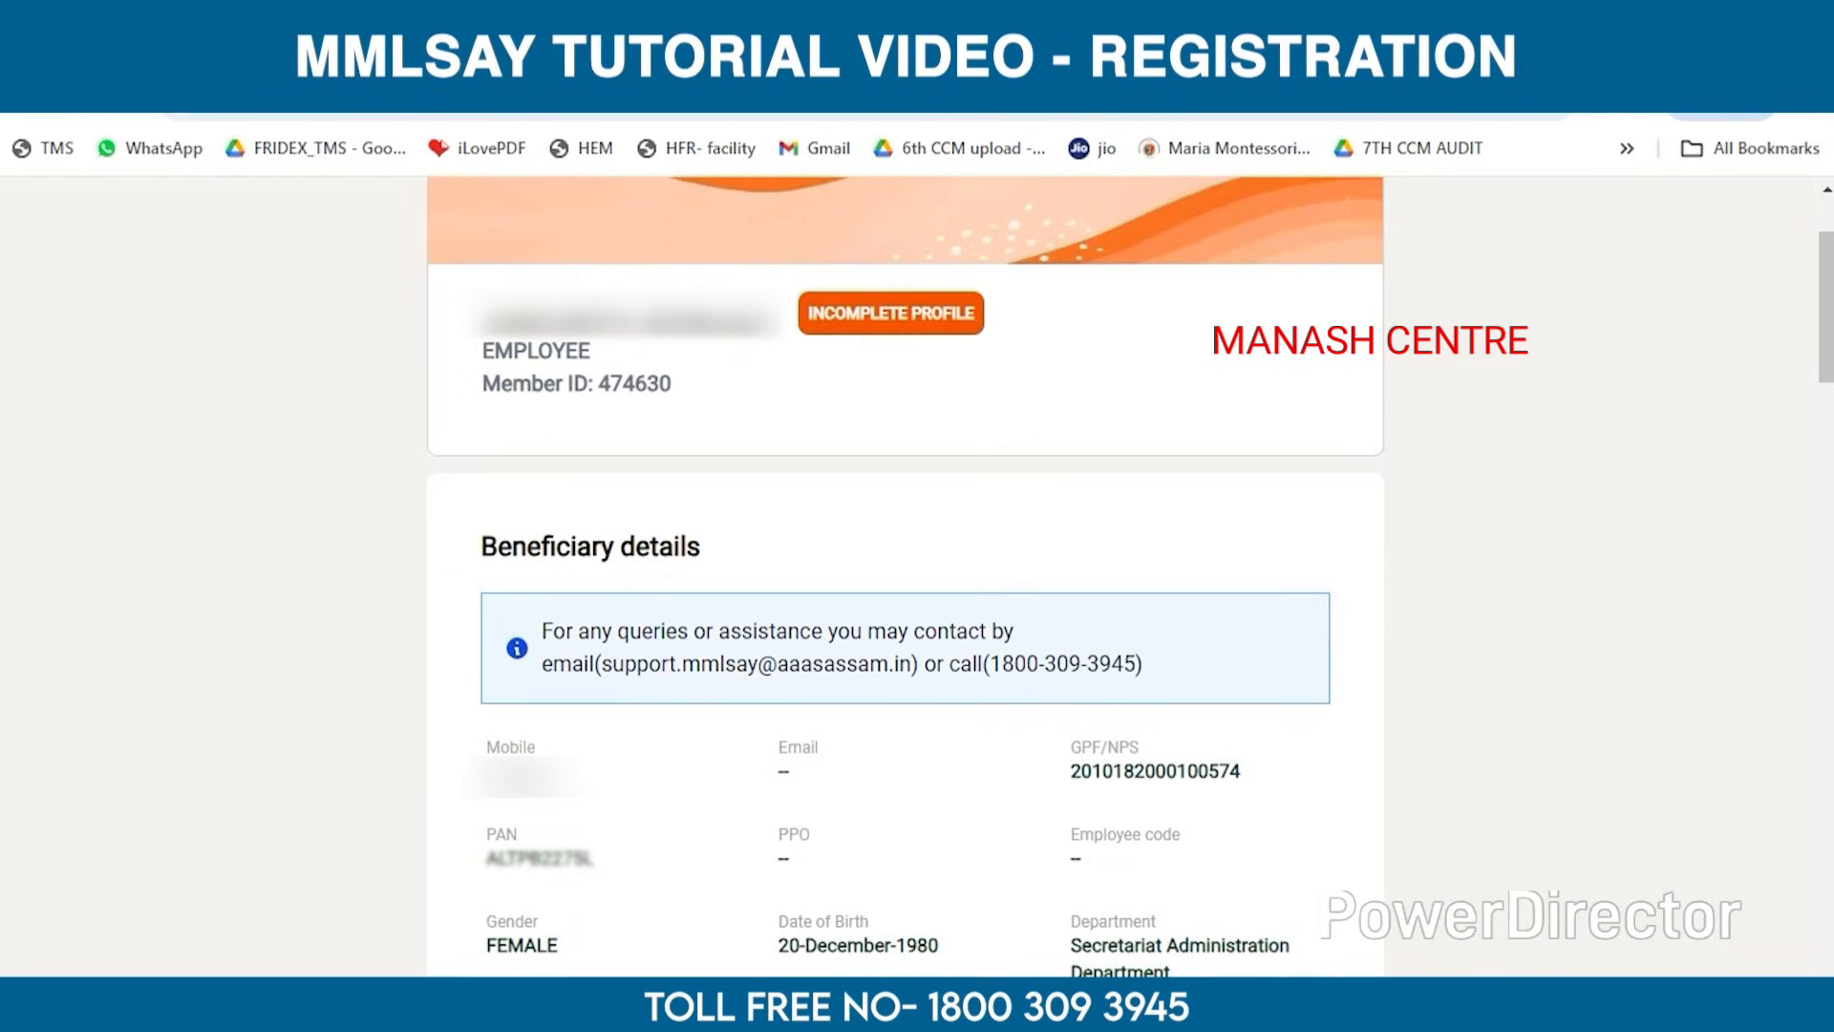
{"action": "scroll", "coordinate": [906, 573], "scroll_direction": "down", "scroll_amount": 9}
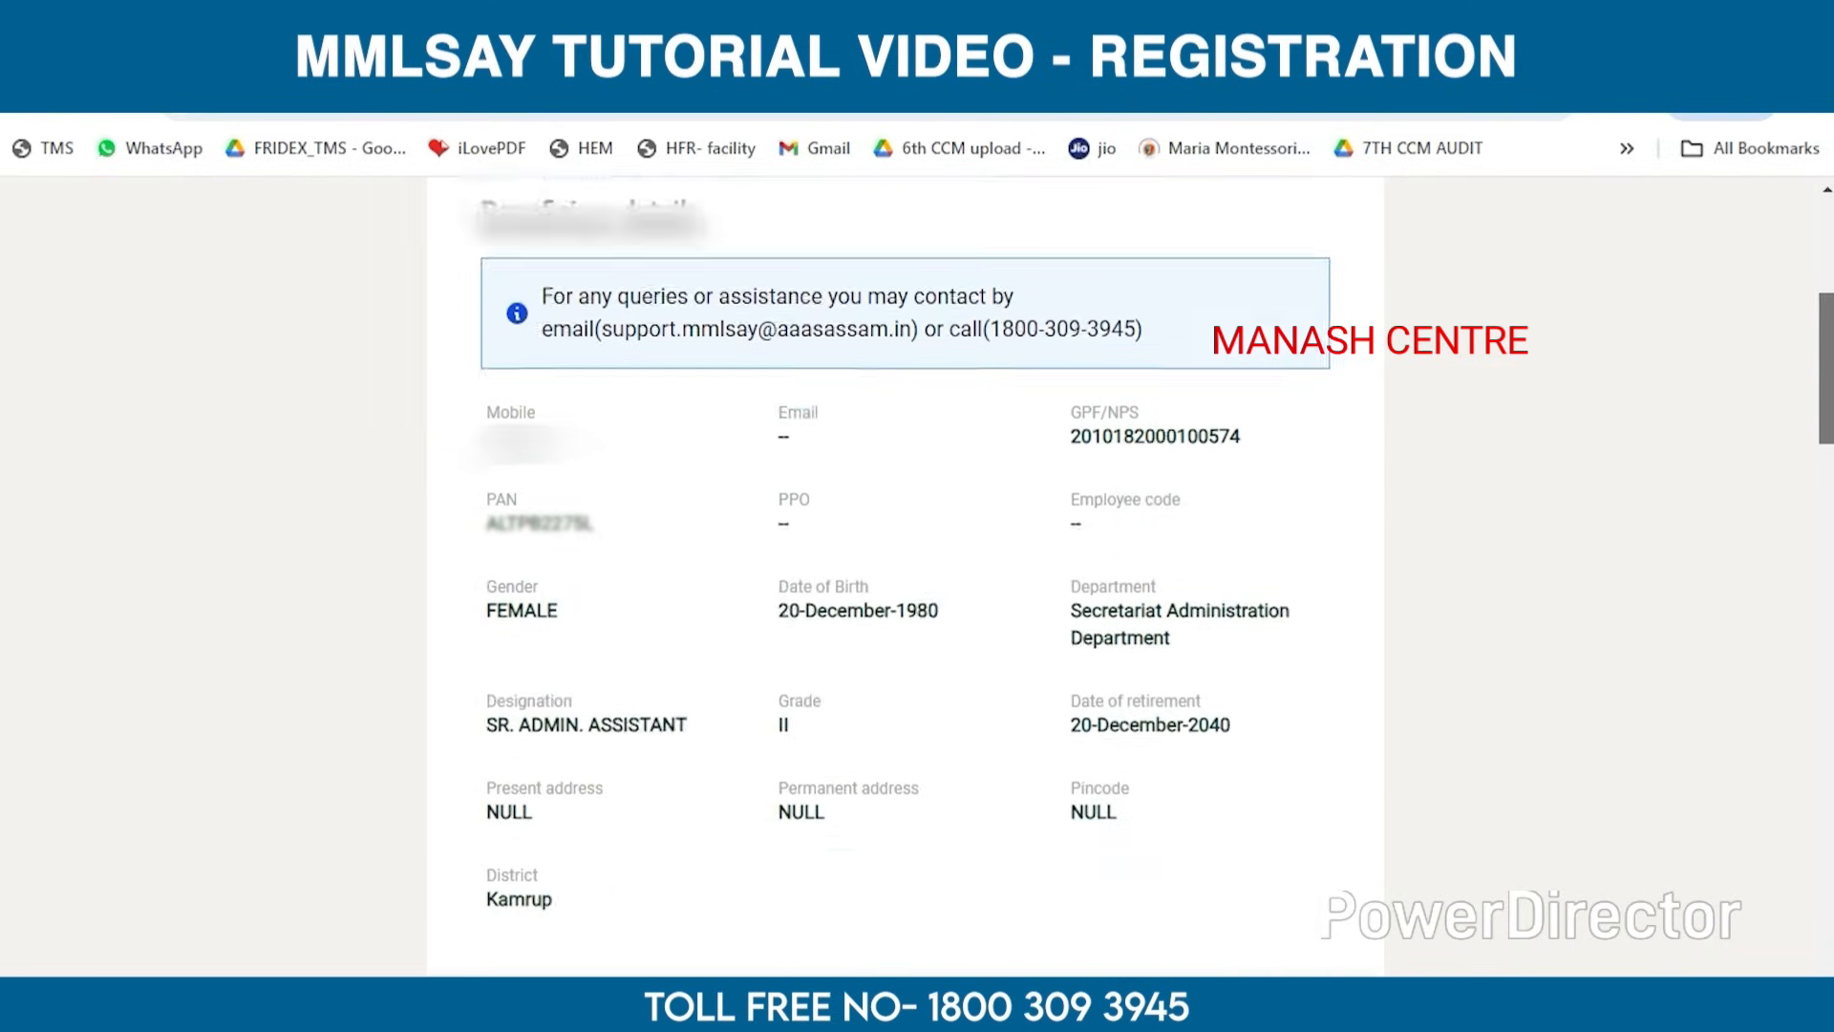
{"action": "scroll", "coordinate": [906, 573], "scroll_direction": "down", "scroll_amount": 2}
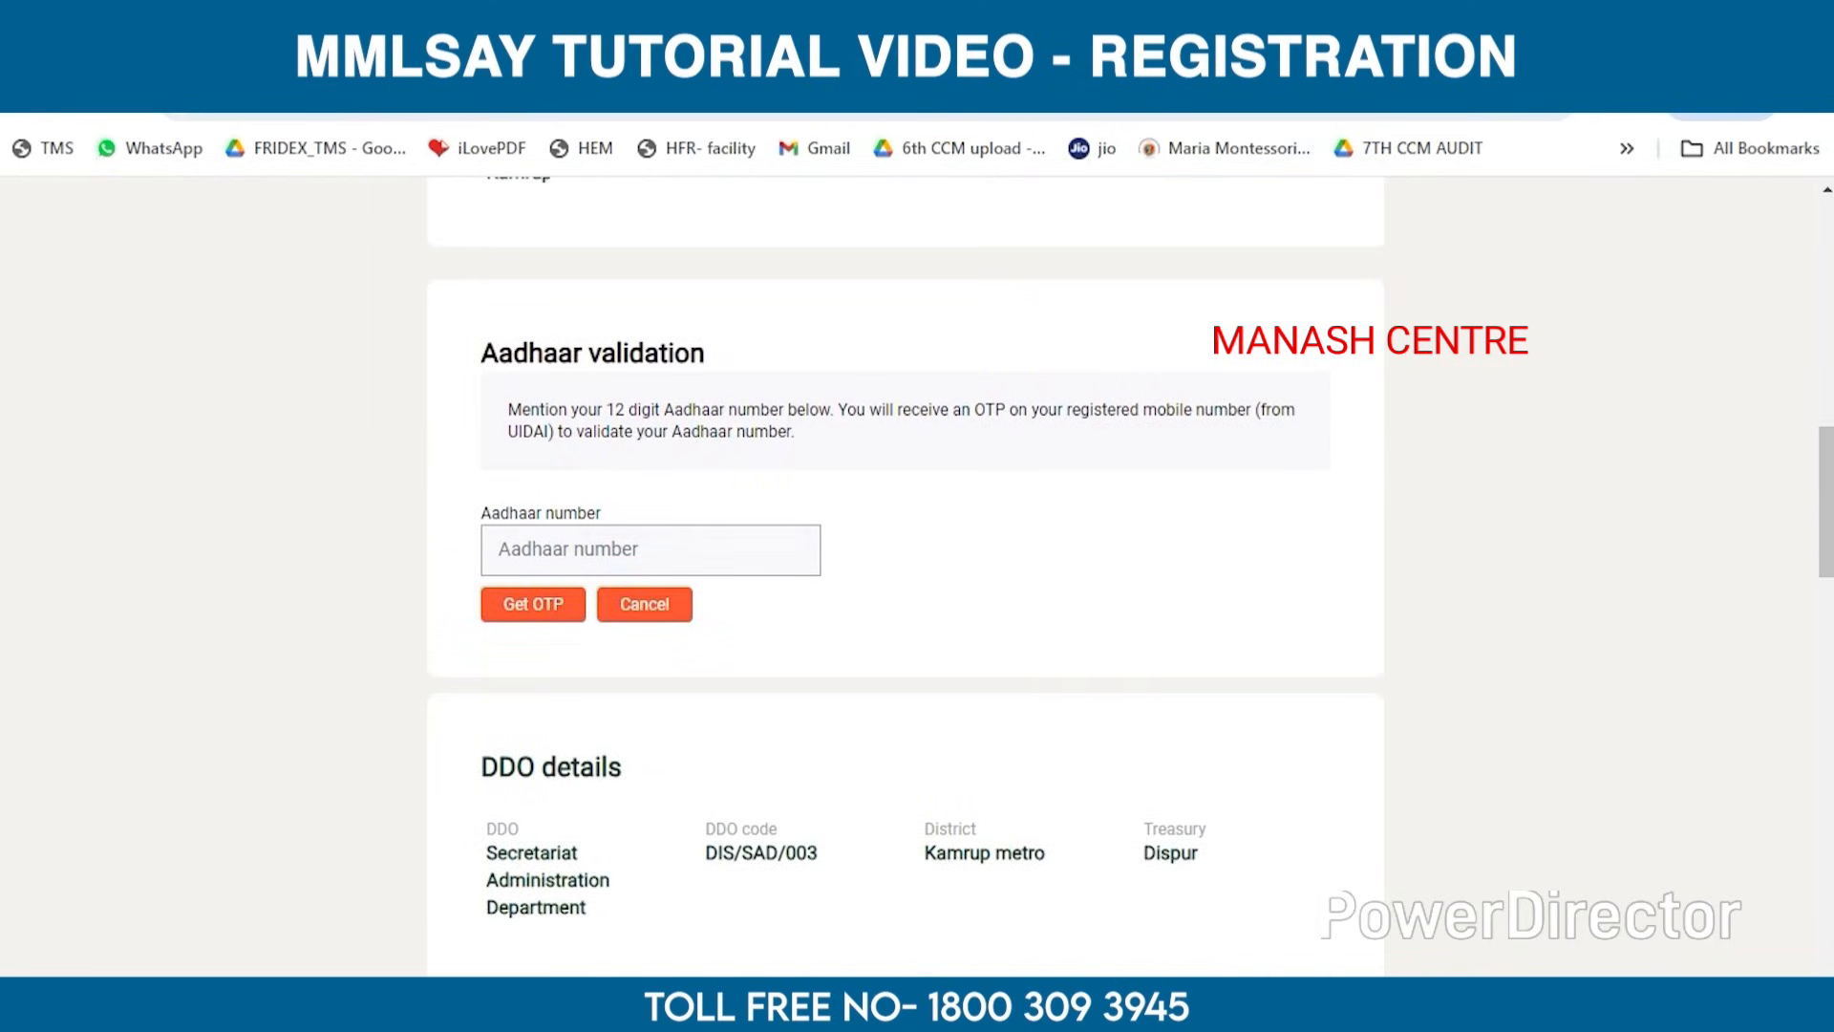
{"action": "left_click", "coordinate": [650, 549]}
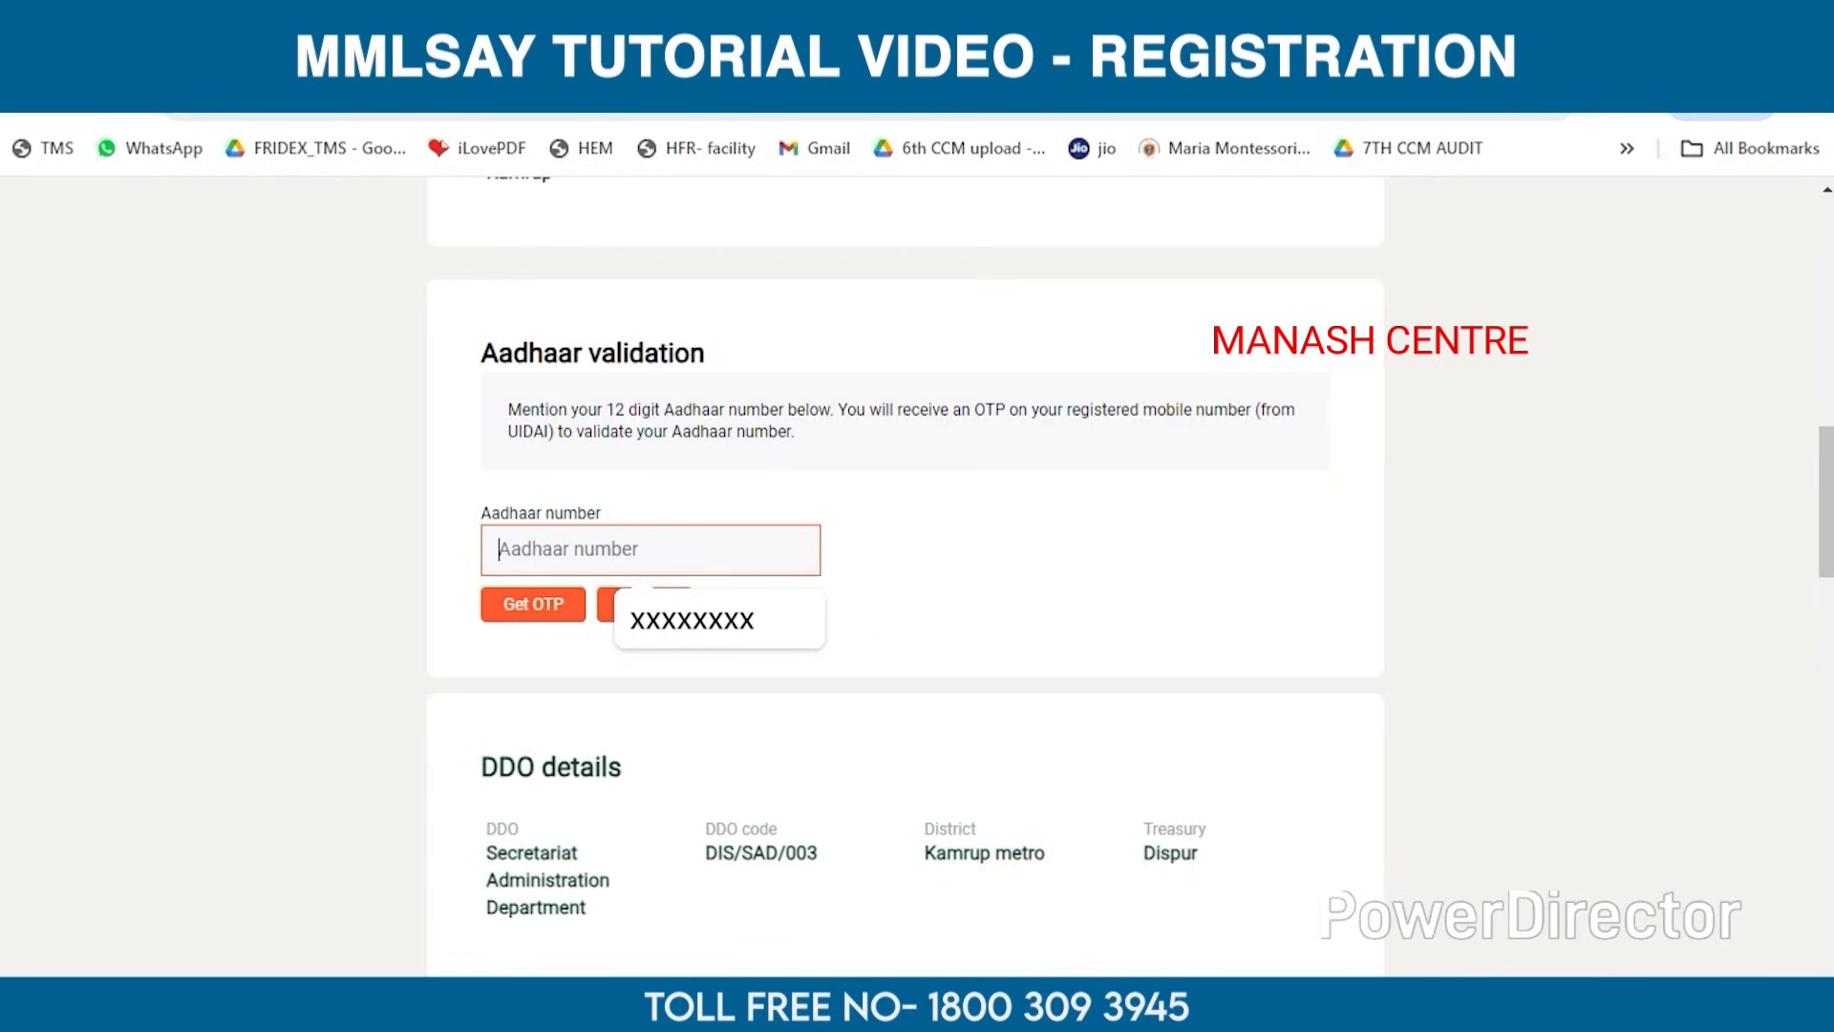
Fill in the saved Aadhaar number, request an OTP, and validate the Aadhaar with it
{"action": "key", "text": "Down"}
{"action": "key", "text": "Return"}
{"action": "type", "text": "1"}
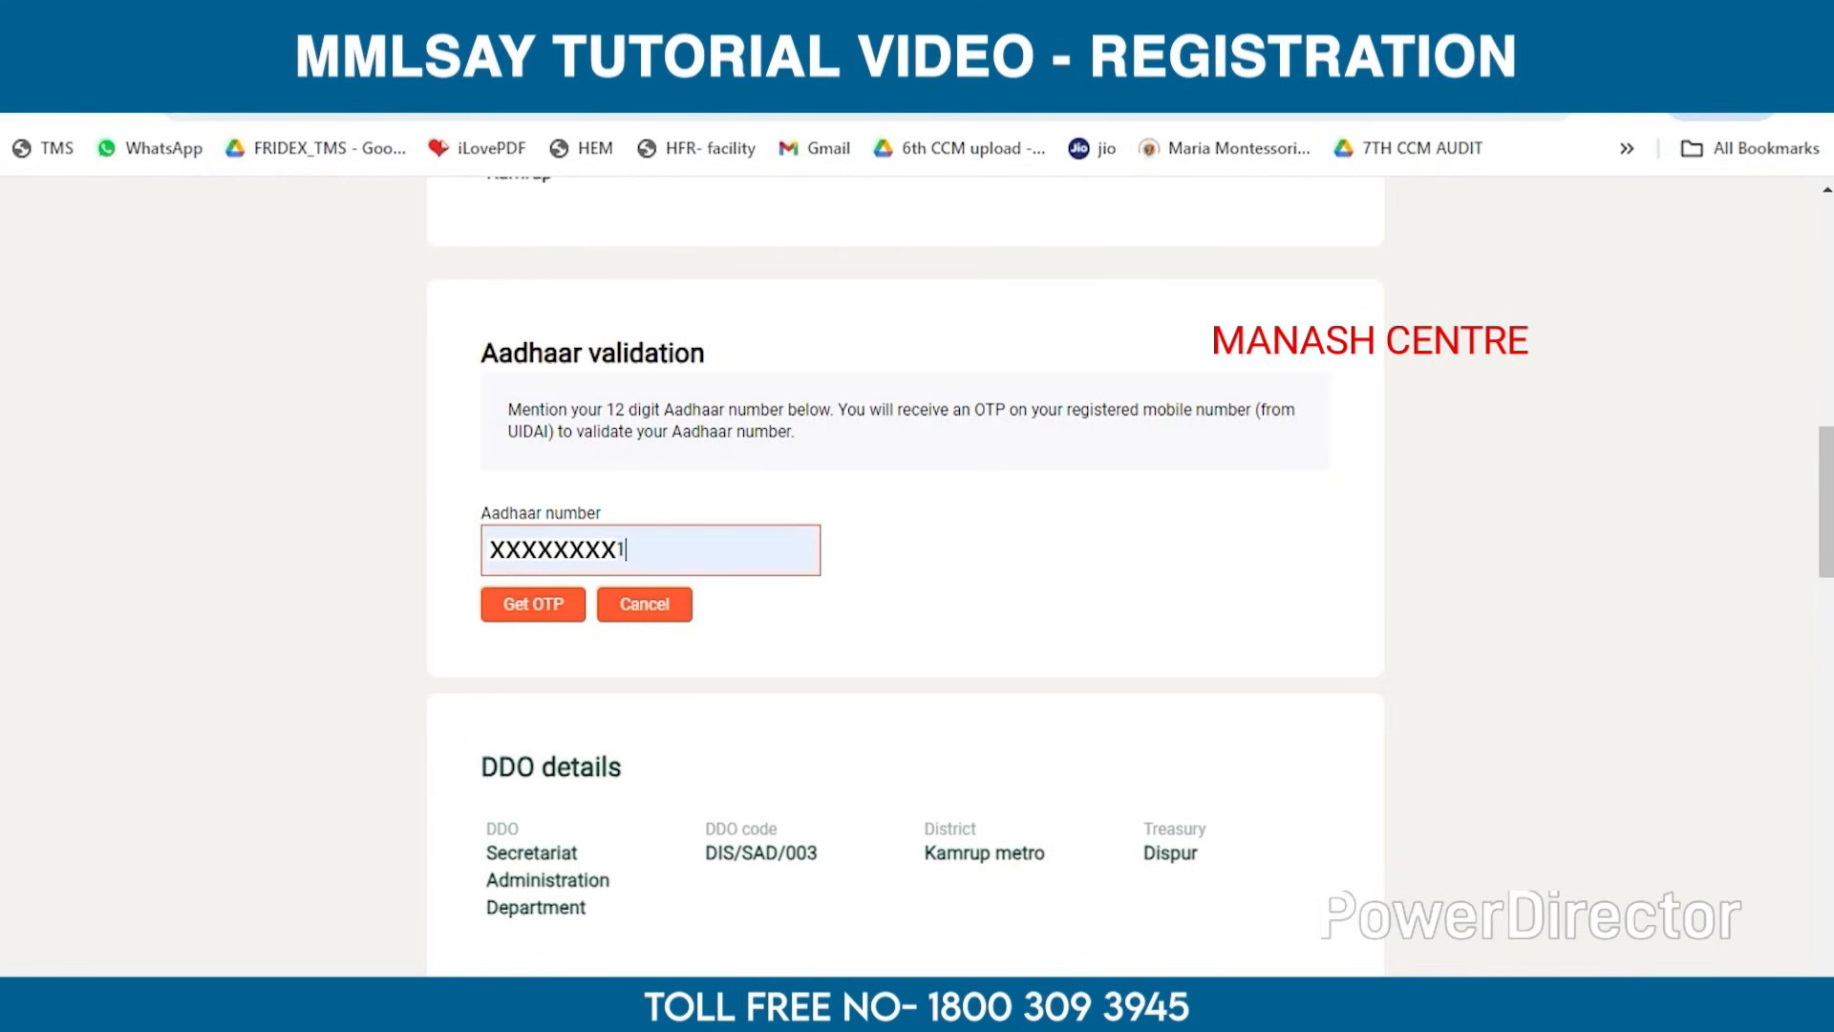
{"action": "left_click", "coordinate": [533, 604]}
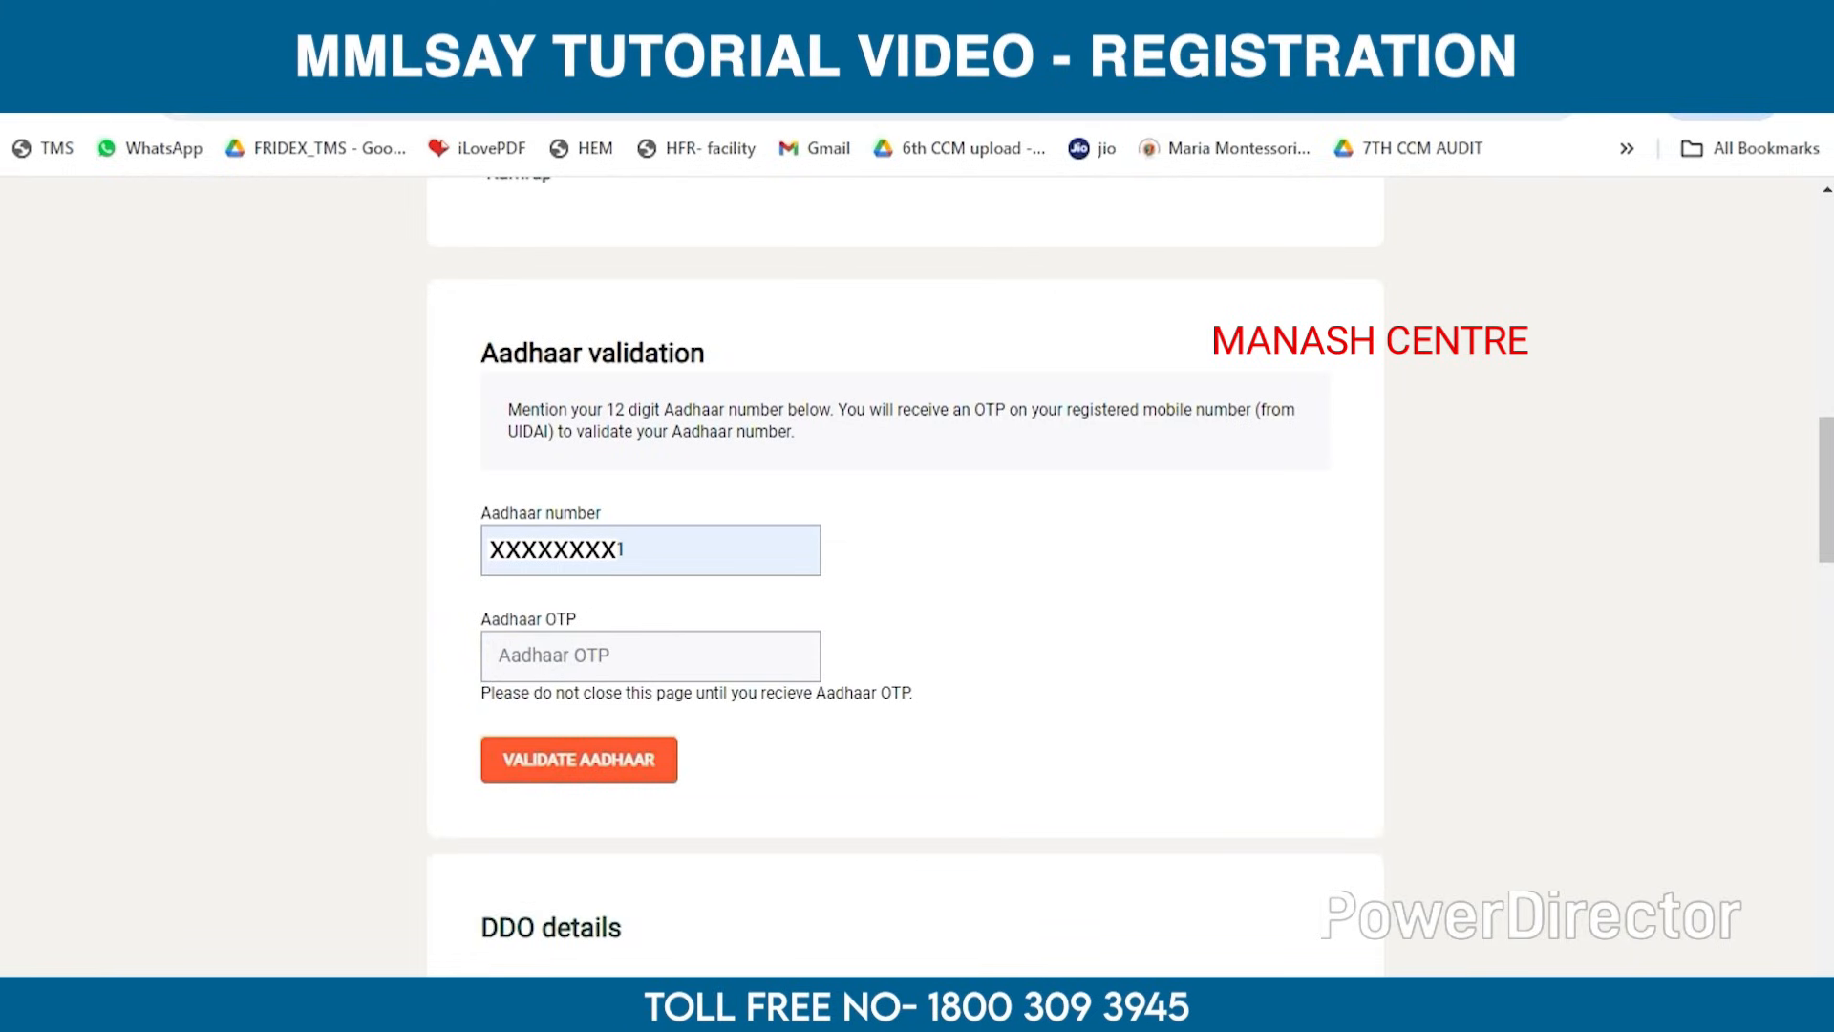
{"action": "left_click", "coordinate": [650, 656]}
{"action": "type", "text": "•••"}
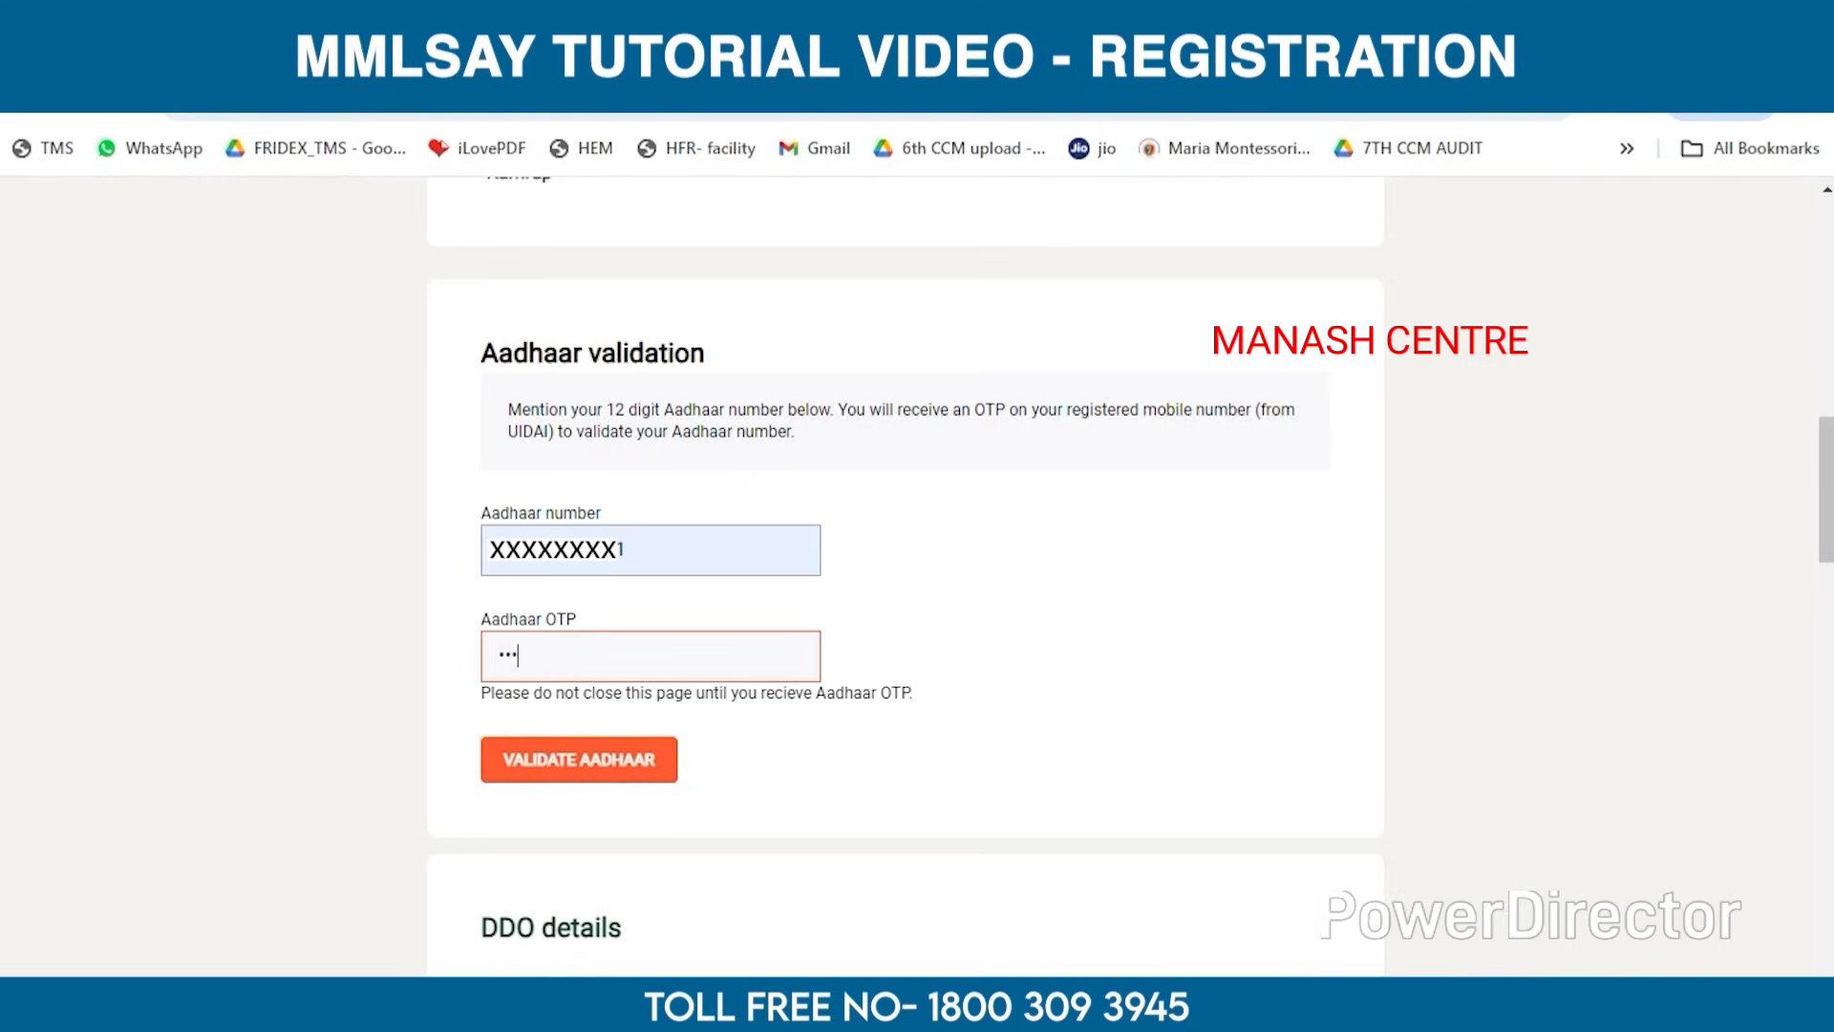
{"action": "type", "text": "•••"}
{"action": "left_click", "coordinate": [579, 758]}
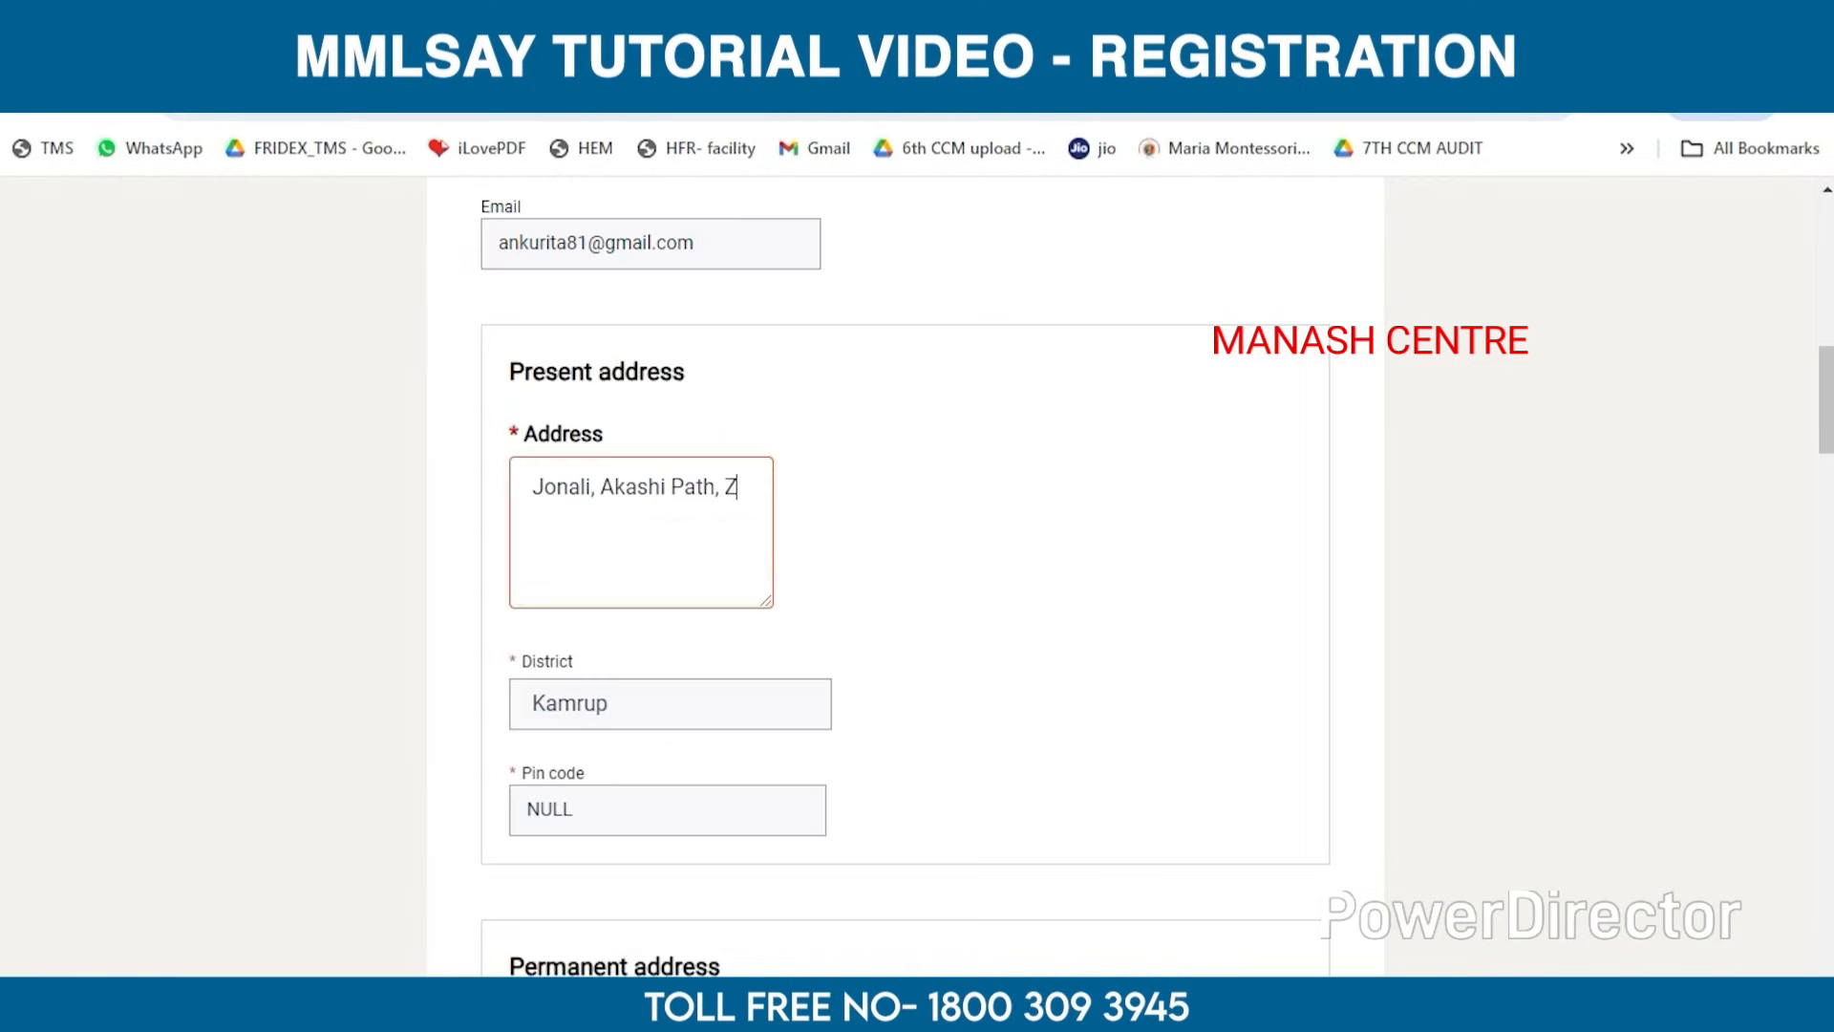
Complete the present address and e-mail fields and save the profile
{"action": "type", "text": "oo road, Guwa"}
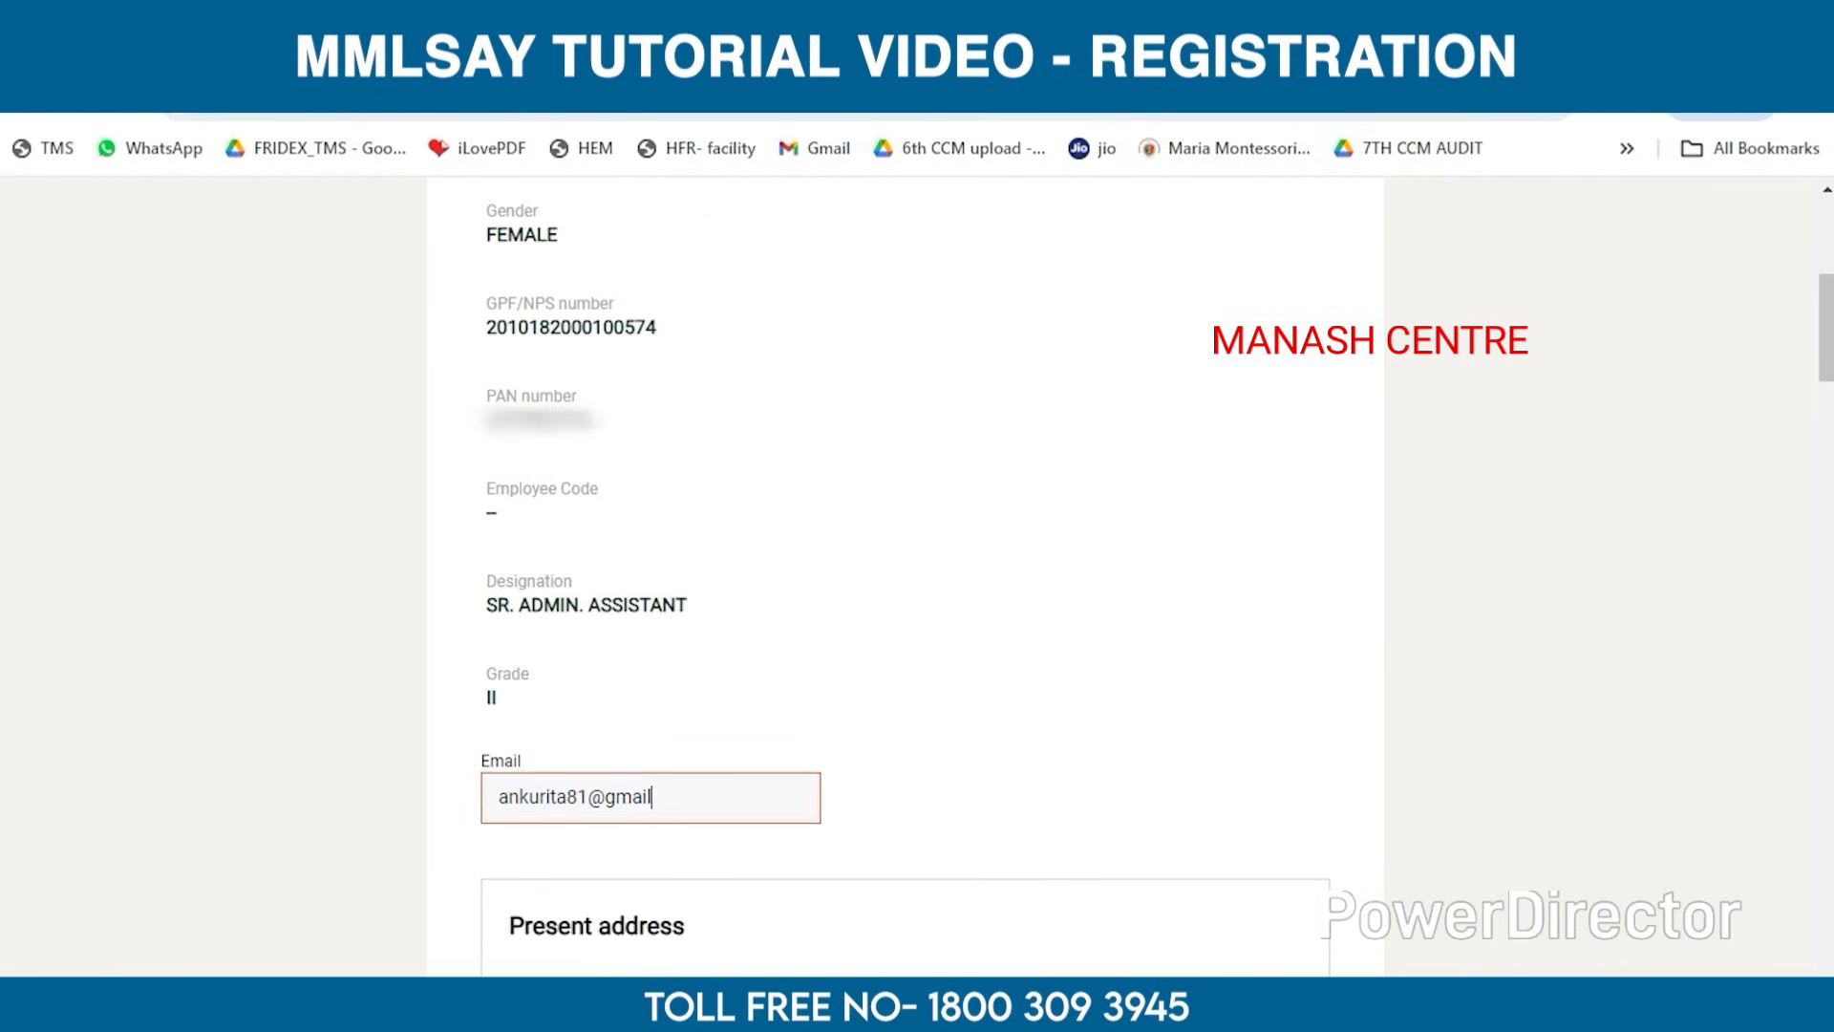
{"action": "type", "text": ".com"}
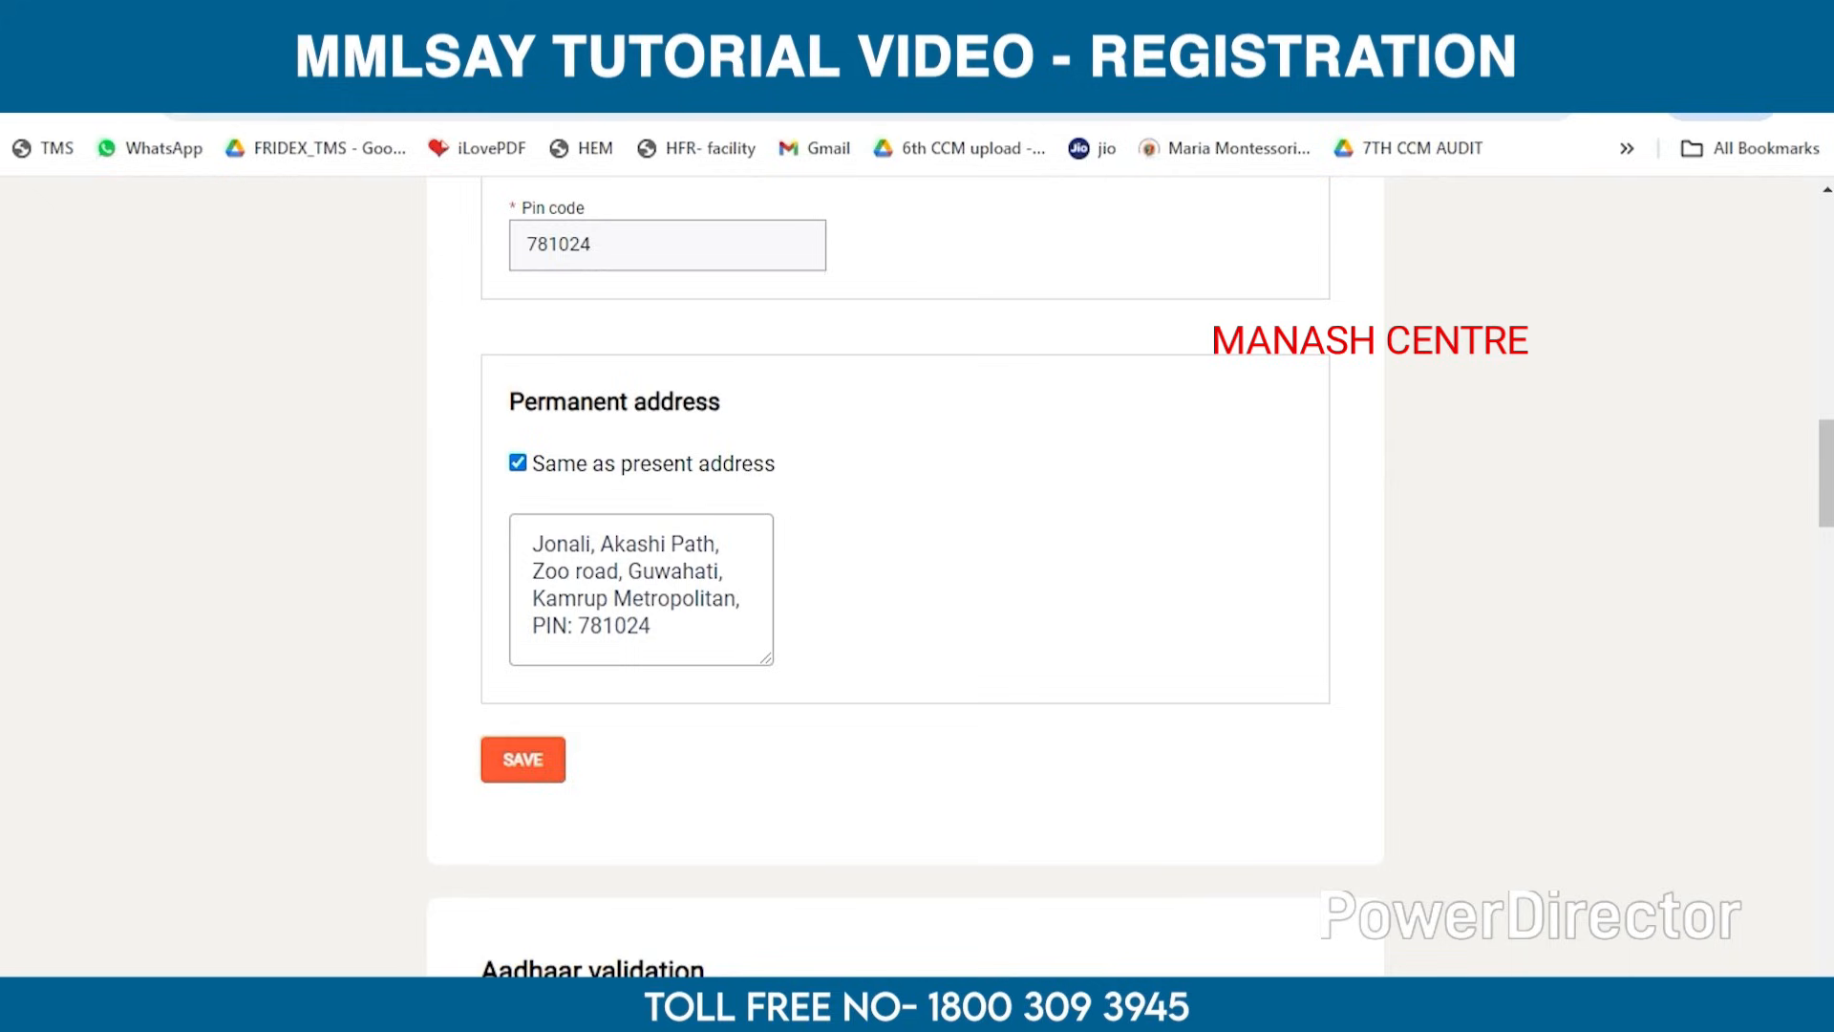
{"action": "left_click", "coordinate": [523, 760]}
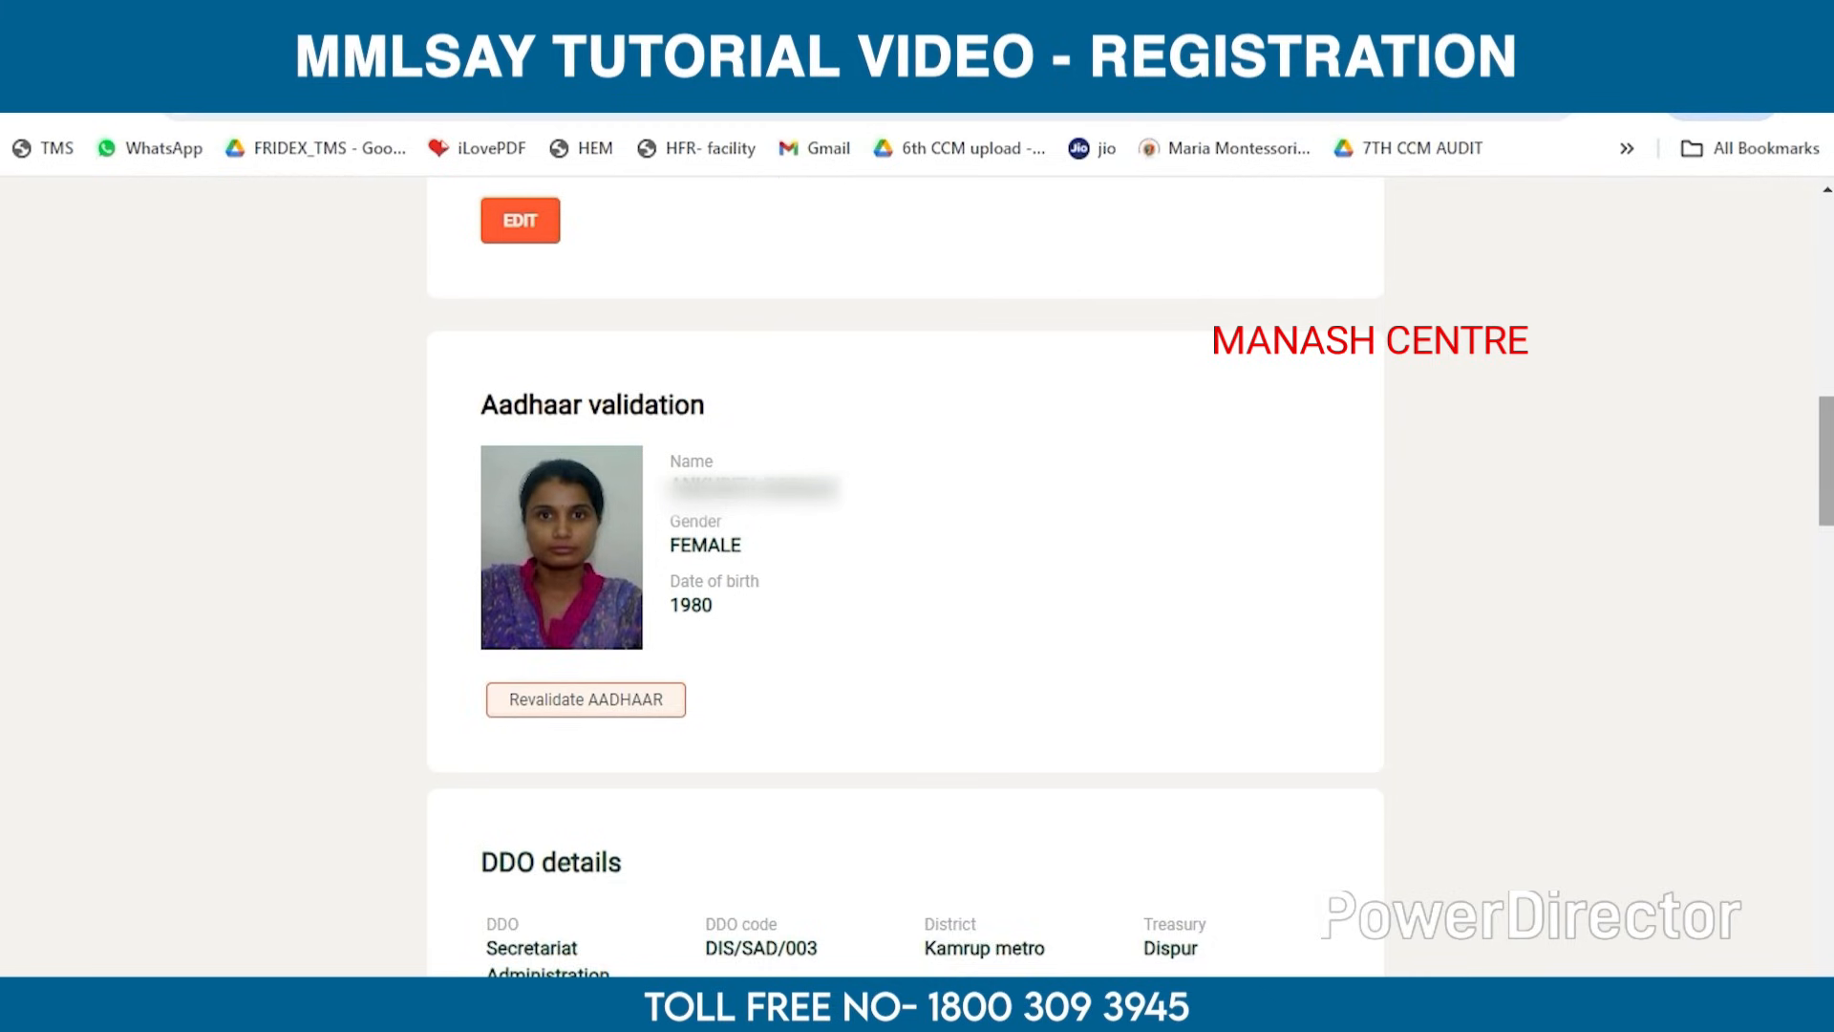
{"action": "scroll", "coordinate": [906, 574], "scroll_direction": "up", "scroll_amount": 10}
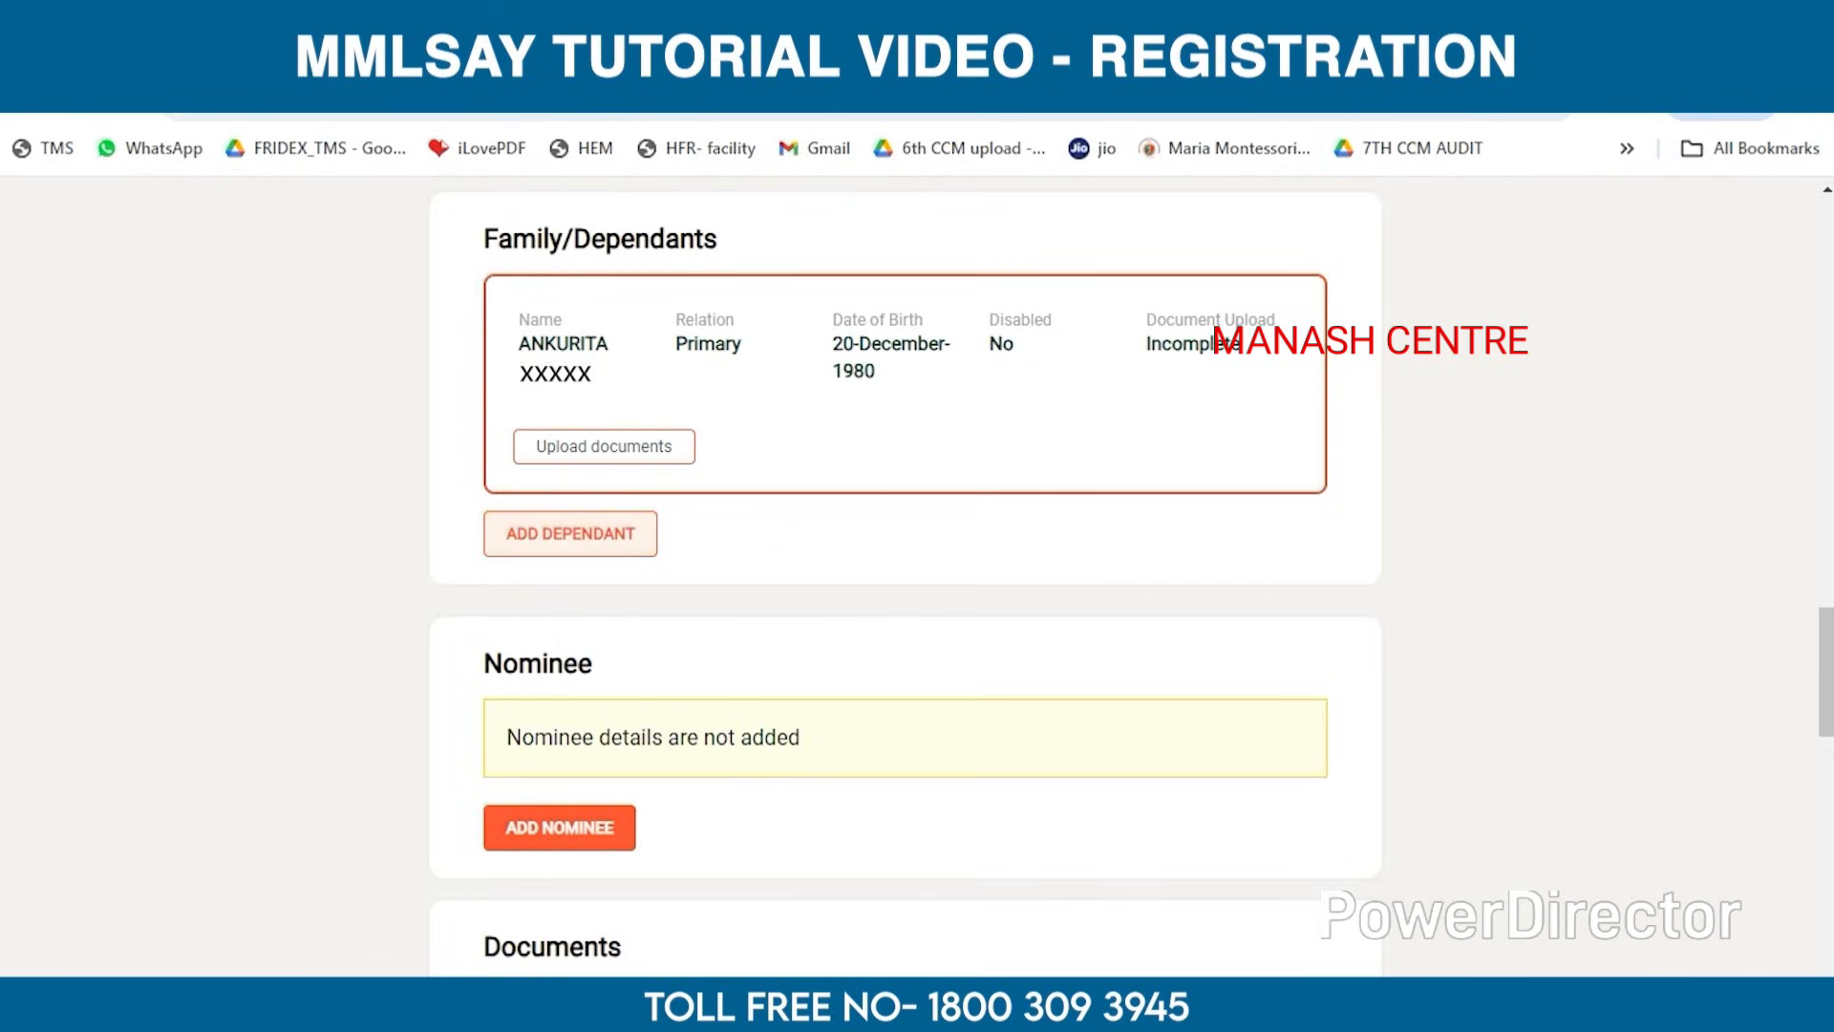
Add a new dependant with relationship SPOUSE and enter the spouse's full name
{"action": "left_click", "coordinate": [570, 534]}
{"action": "scroll", "coordinate": [570, 534], "scroll_direction": "down", "scroll_amount": 3}
{"action": "left_click", "coordinate": [627, 334]}
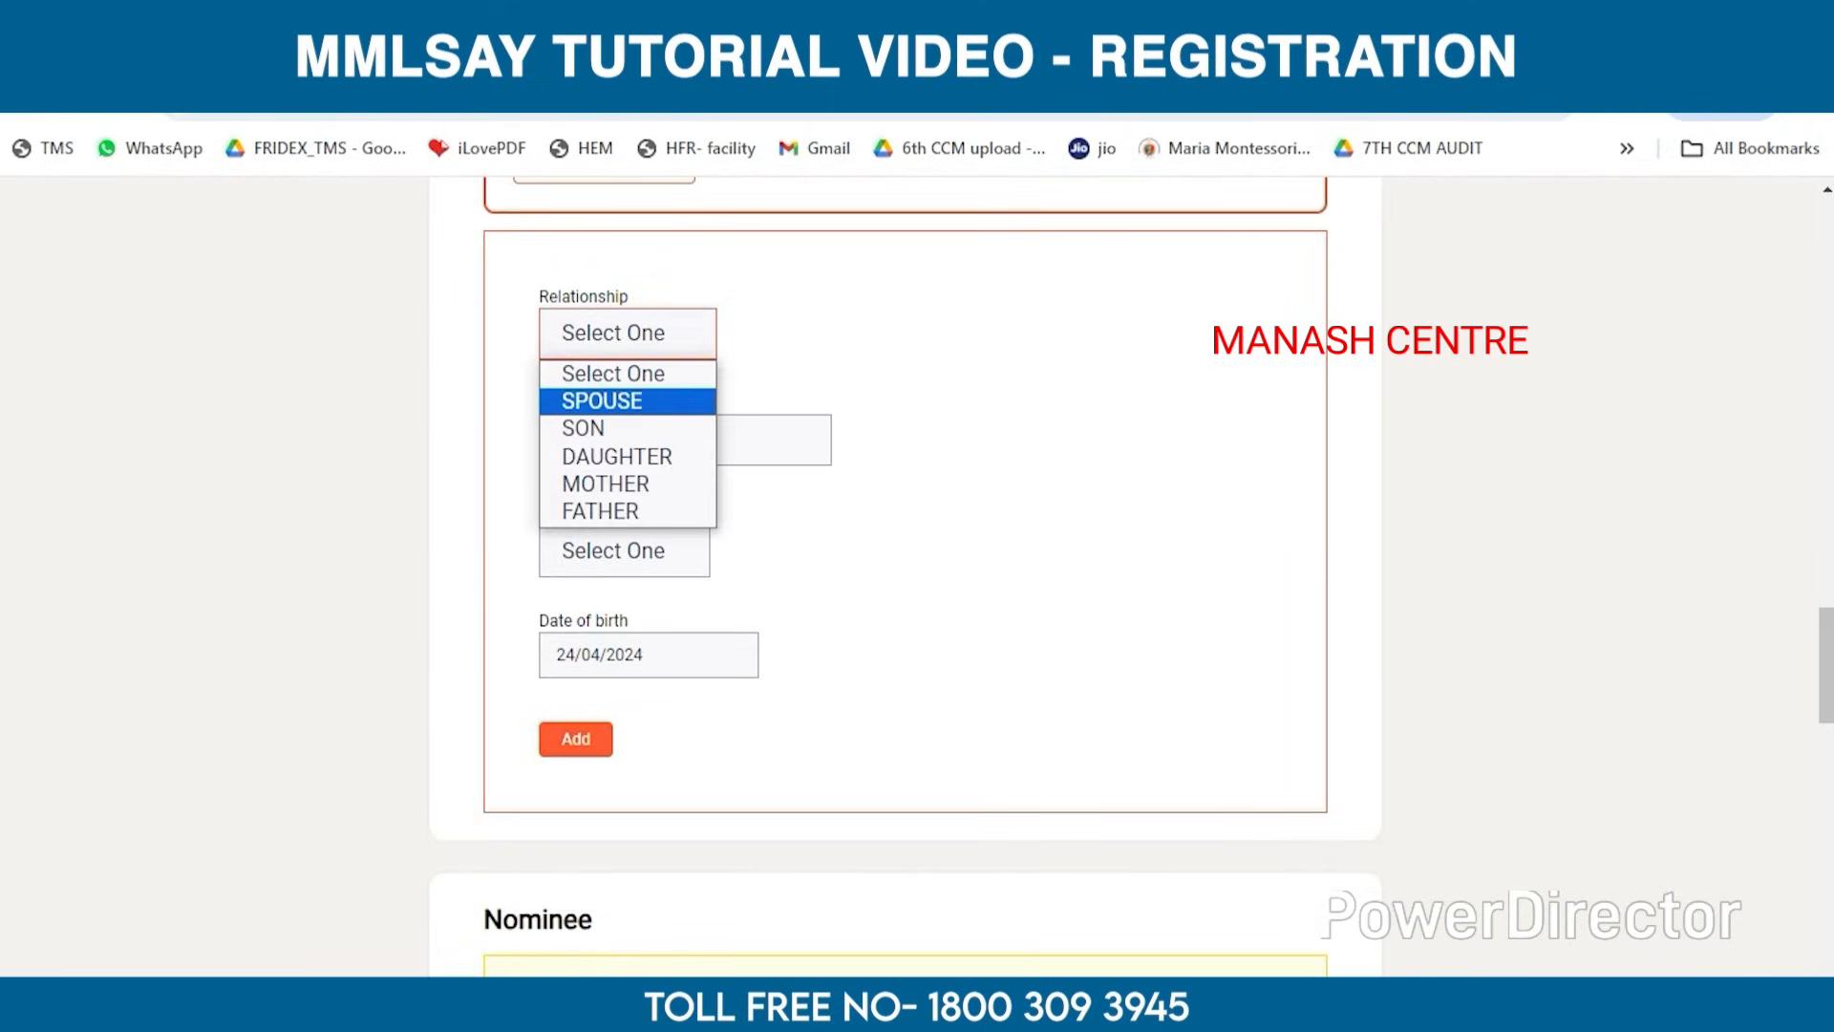
{"action": "left_click", "coordinate": [602, 401]}
{"action": "left_click", "coordinate": [685, 440]}
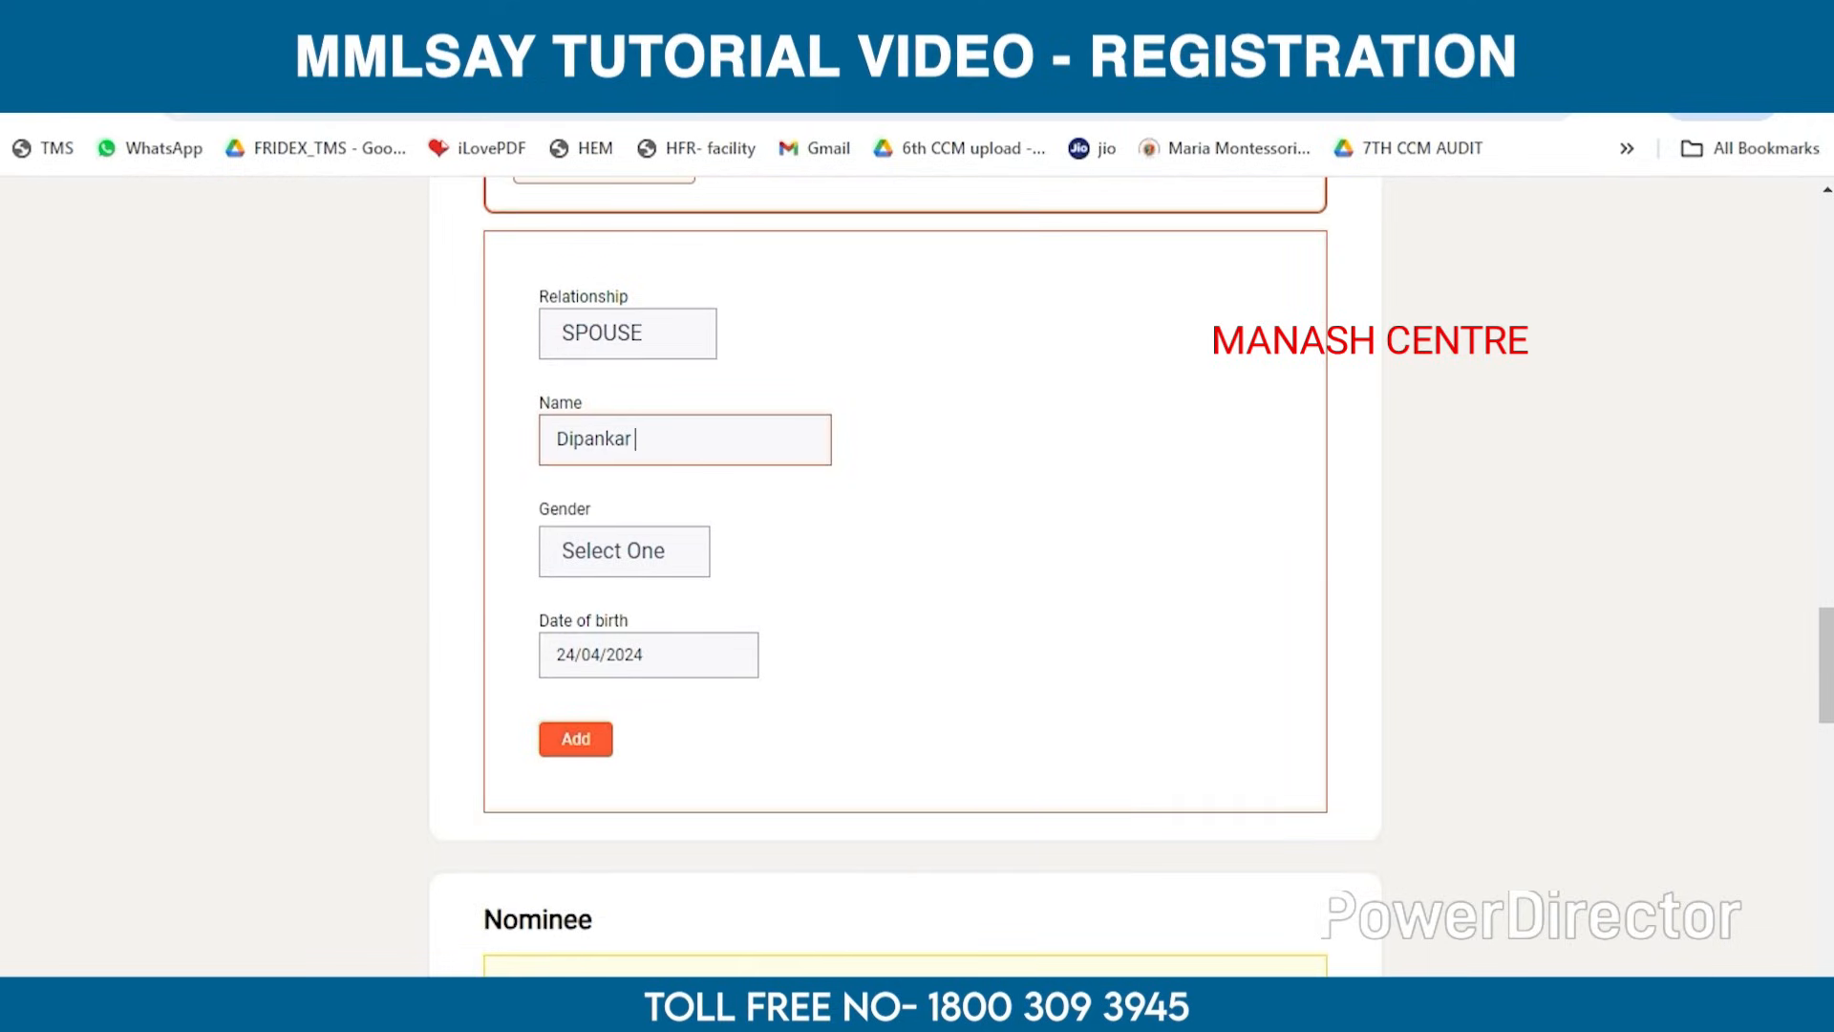
{"action": "key", "text": "Tab"}
Set the spouse's gender to MALE and the birth year to 1974
{"action": "left_click", "coordinate": [626, 552]}
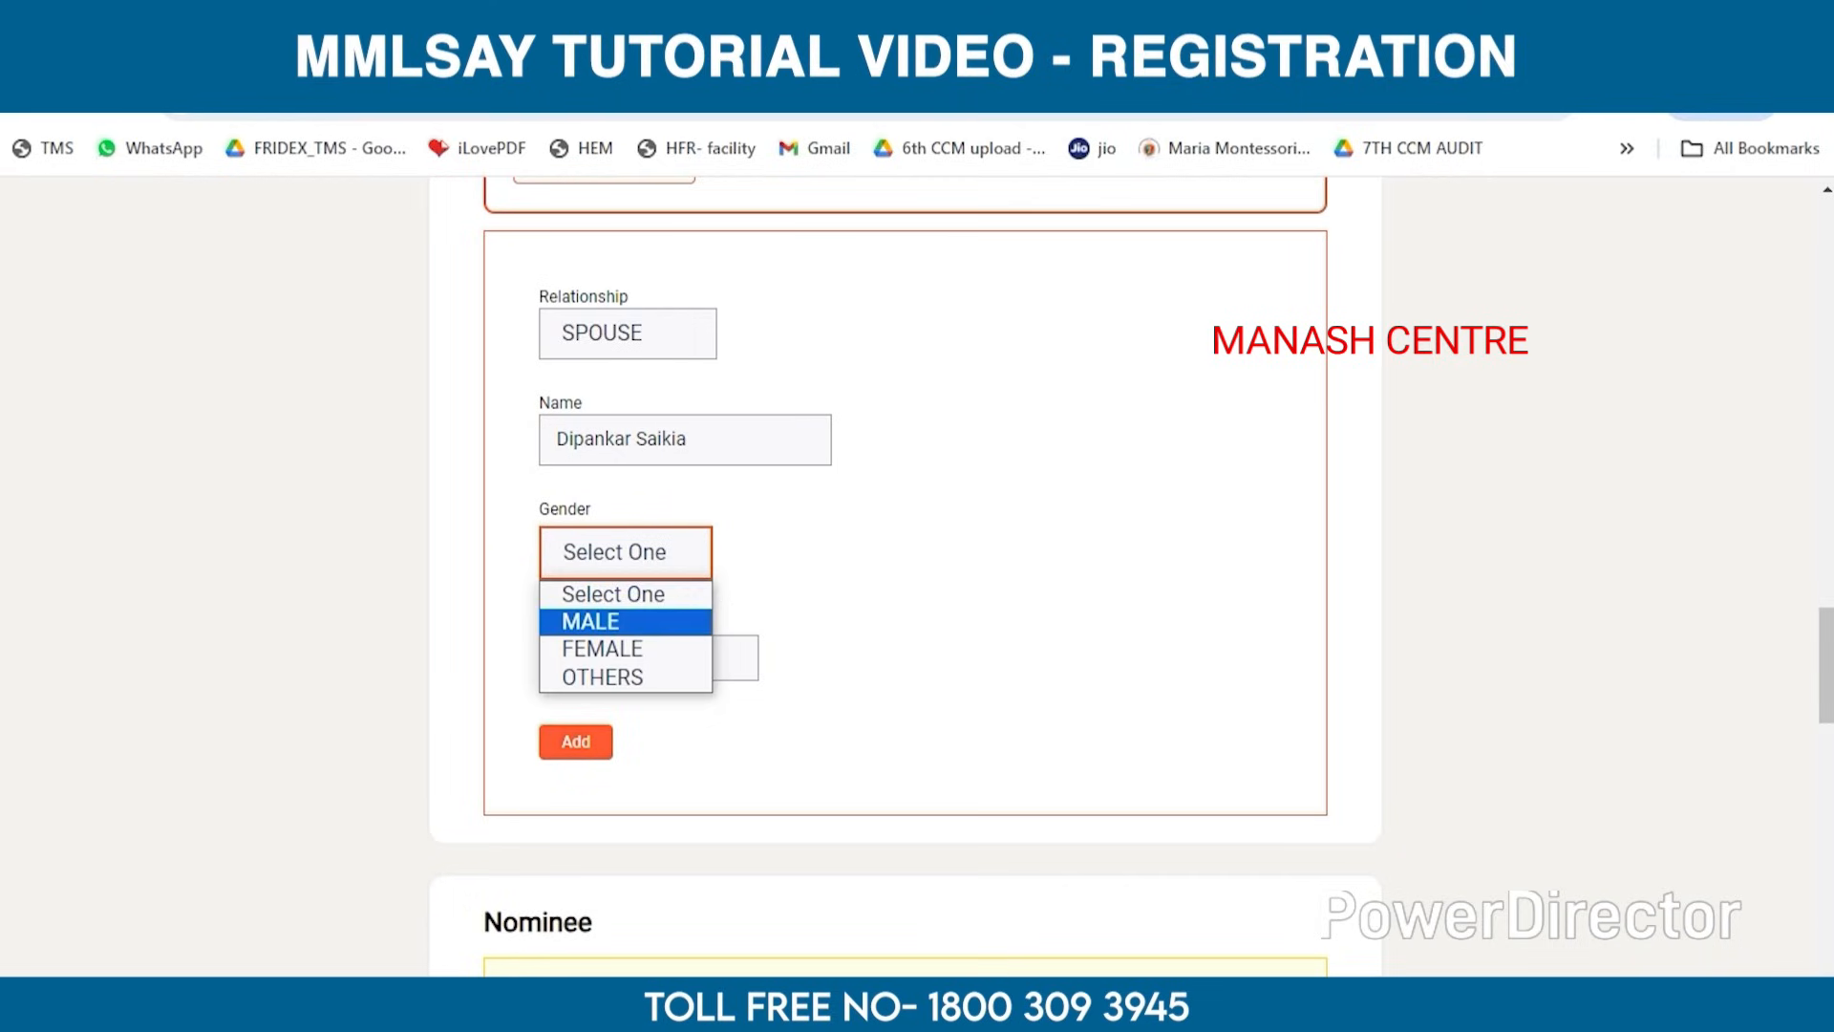
{"action": "left_click", "coordinate": [592, 622]}
{"action": "left_click", "coordinate": [649, 657]}
{"action": "left_click", "coordinate": [762, 267]}
{"action": "left_click", "coordinate": [756, 420]}
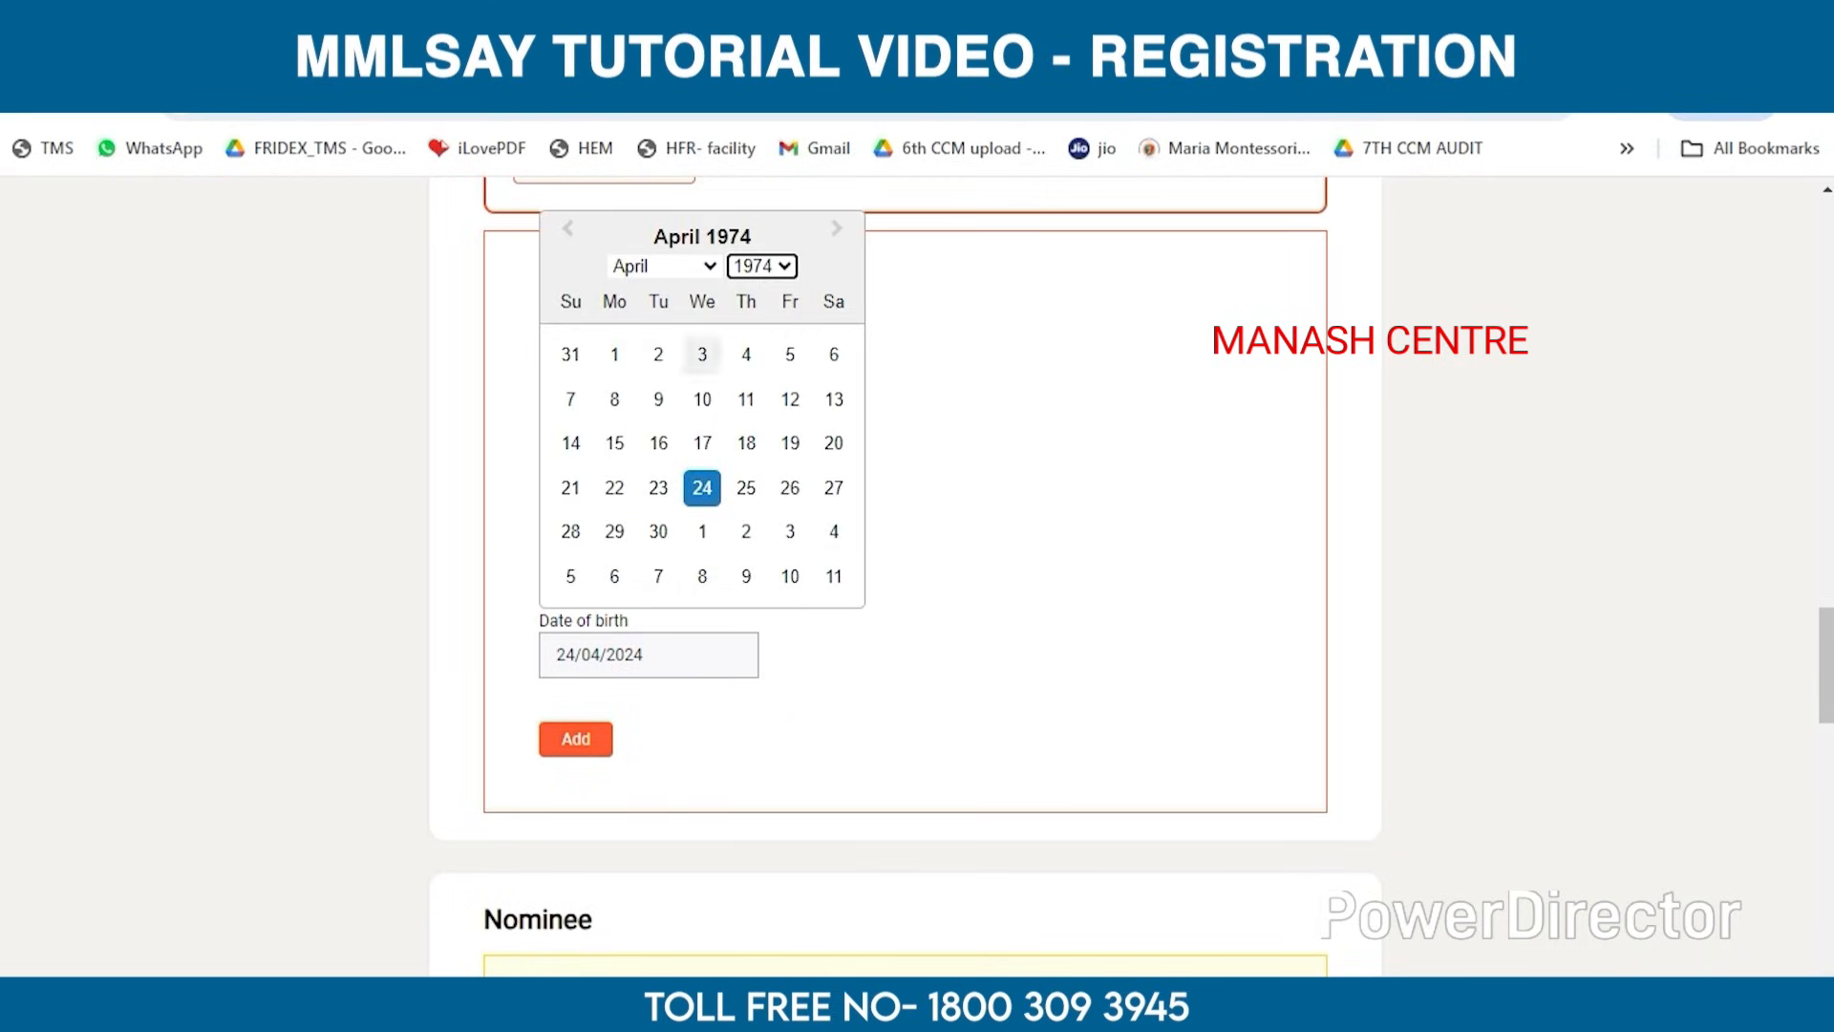
{"action": "left_click", "coordinate": [665, 266]}
Set the birth month to October 1974 and upload the Aadhaar file as the spouse's ID proof
{"action": "left_click", "coordinate": [646, 492]}
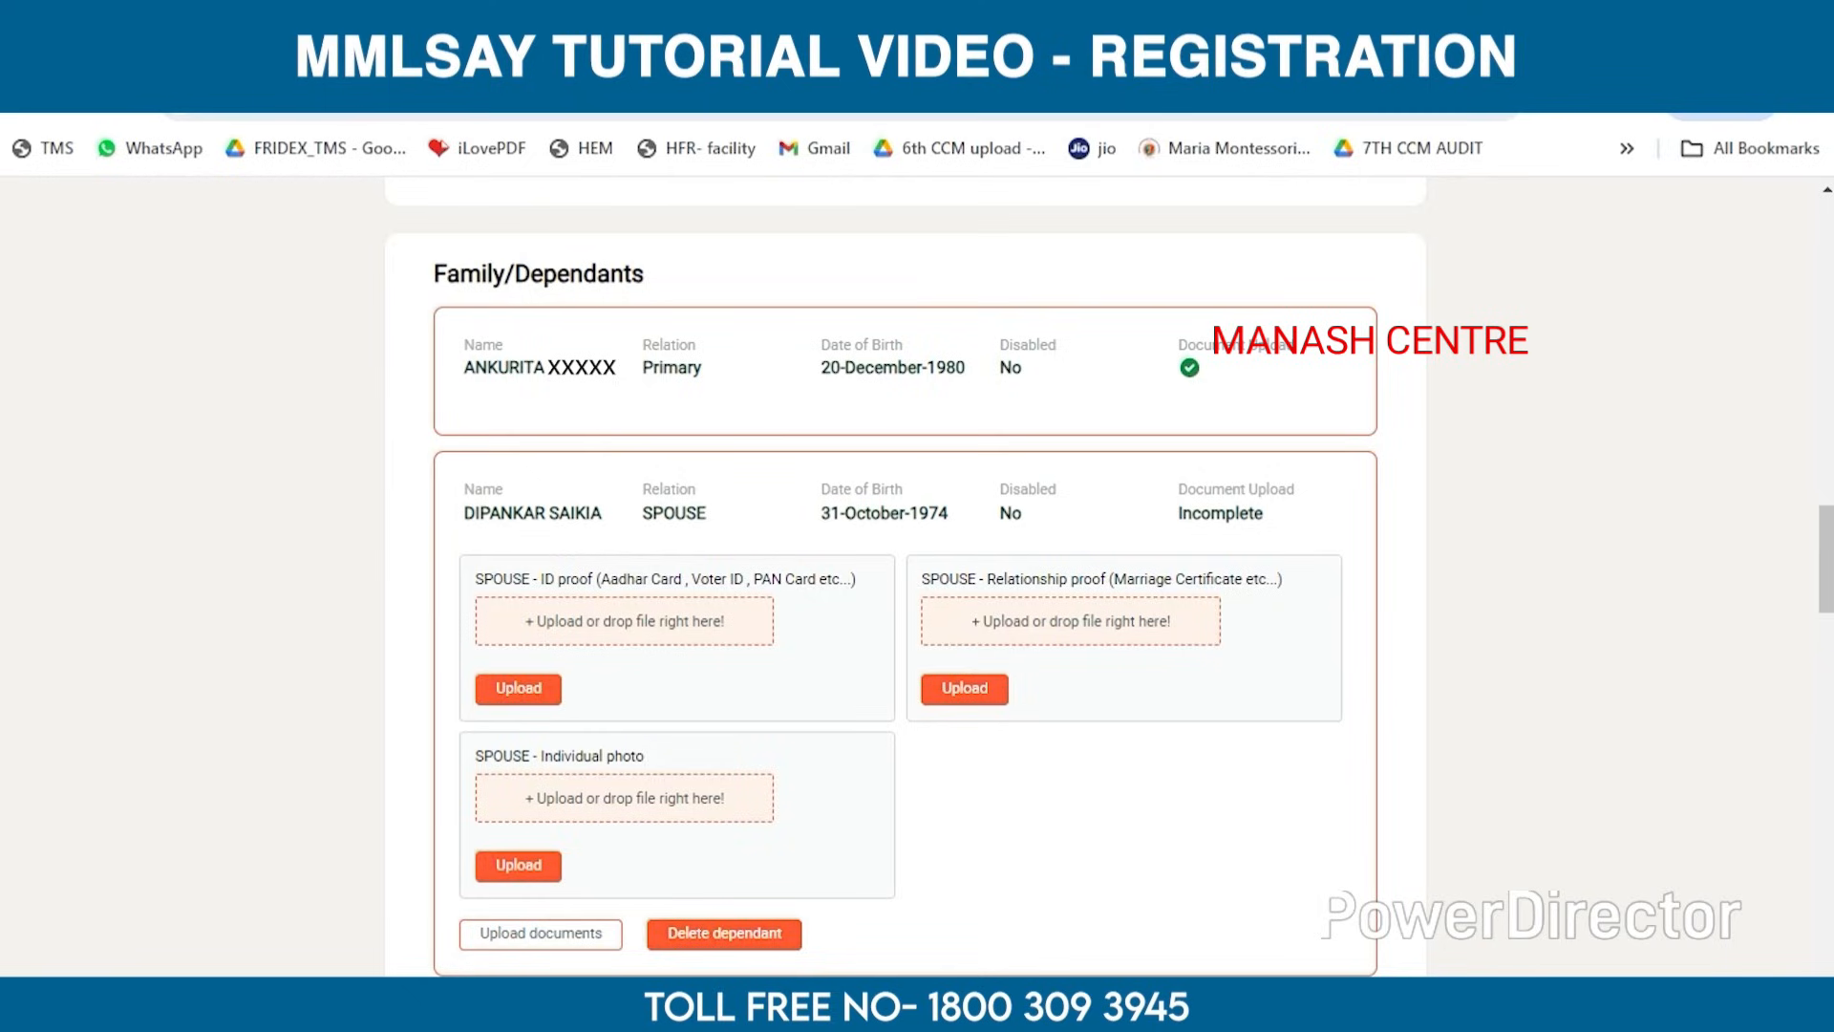
{"action": "left_click", "coordinate": [625, 621]}
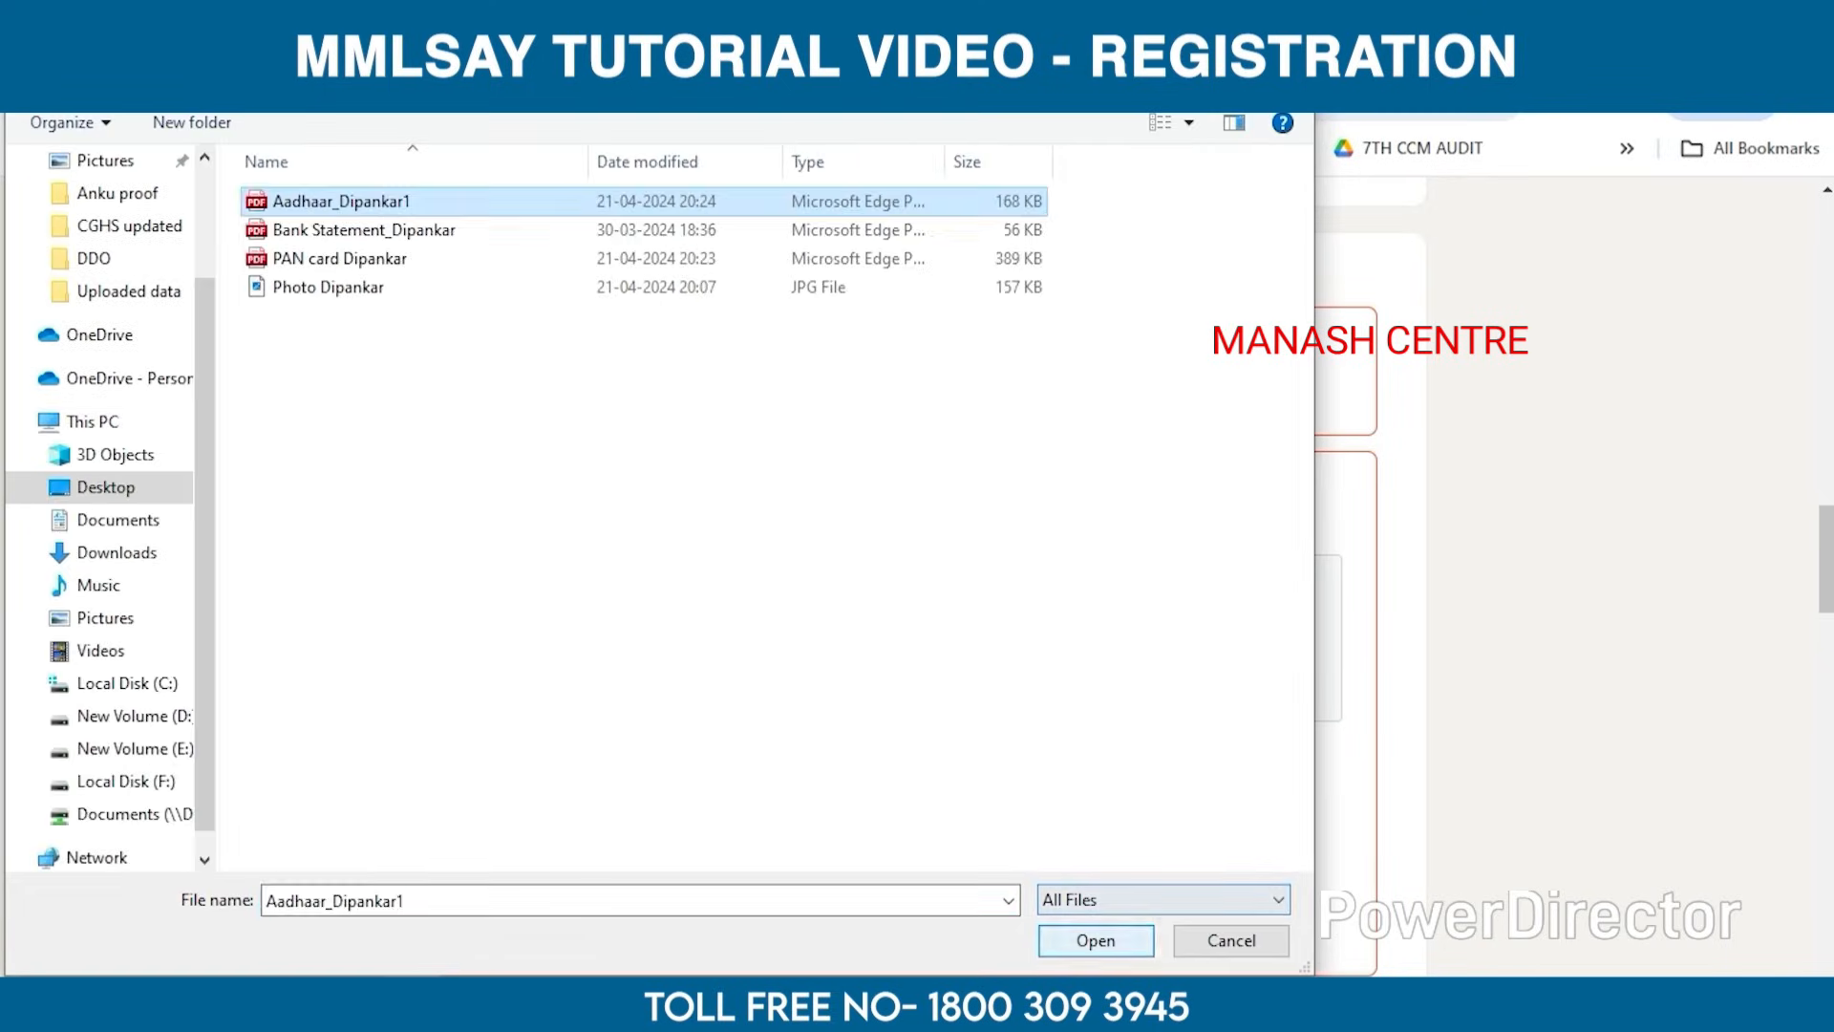
{"action": "left_click", "coordinate": [1095, 941]}
{"action": "left_click", "coordinate": [519, 689]}
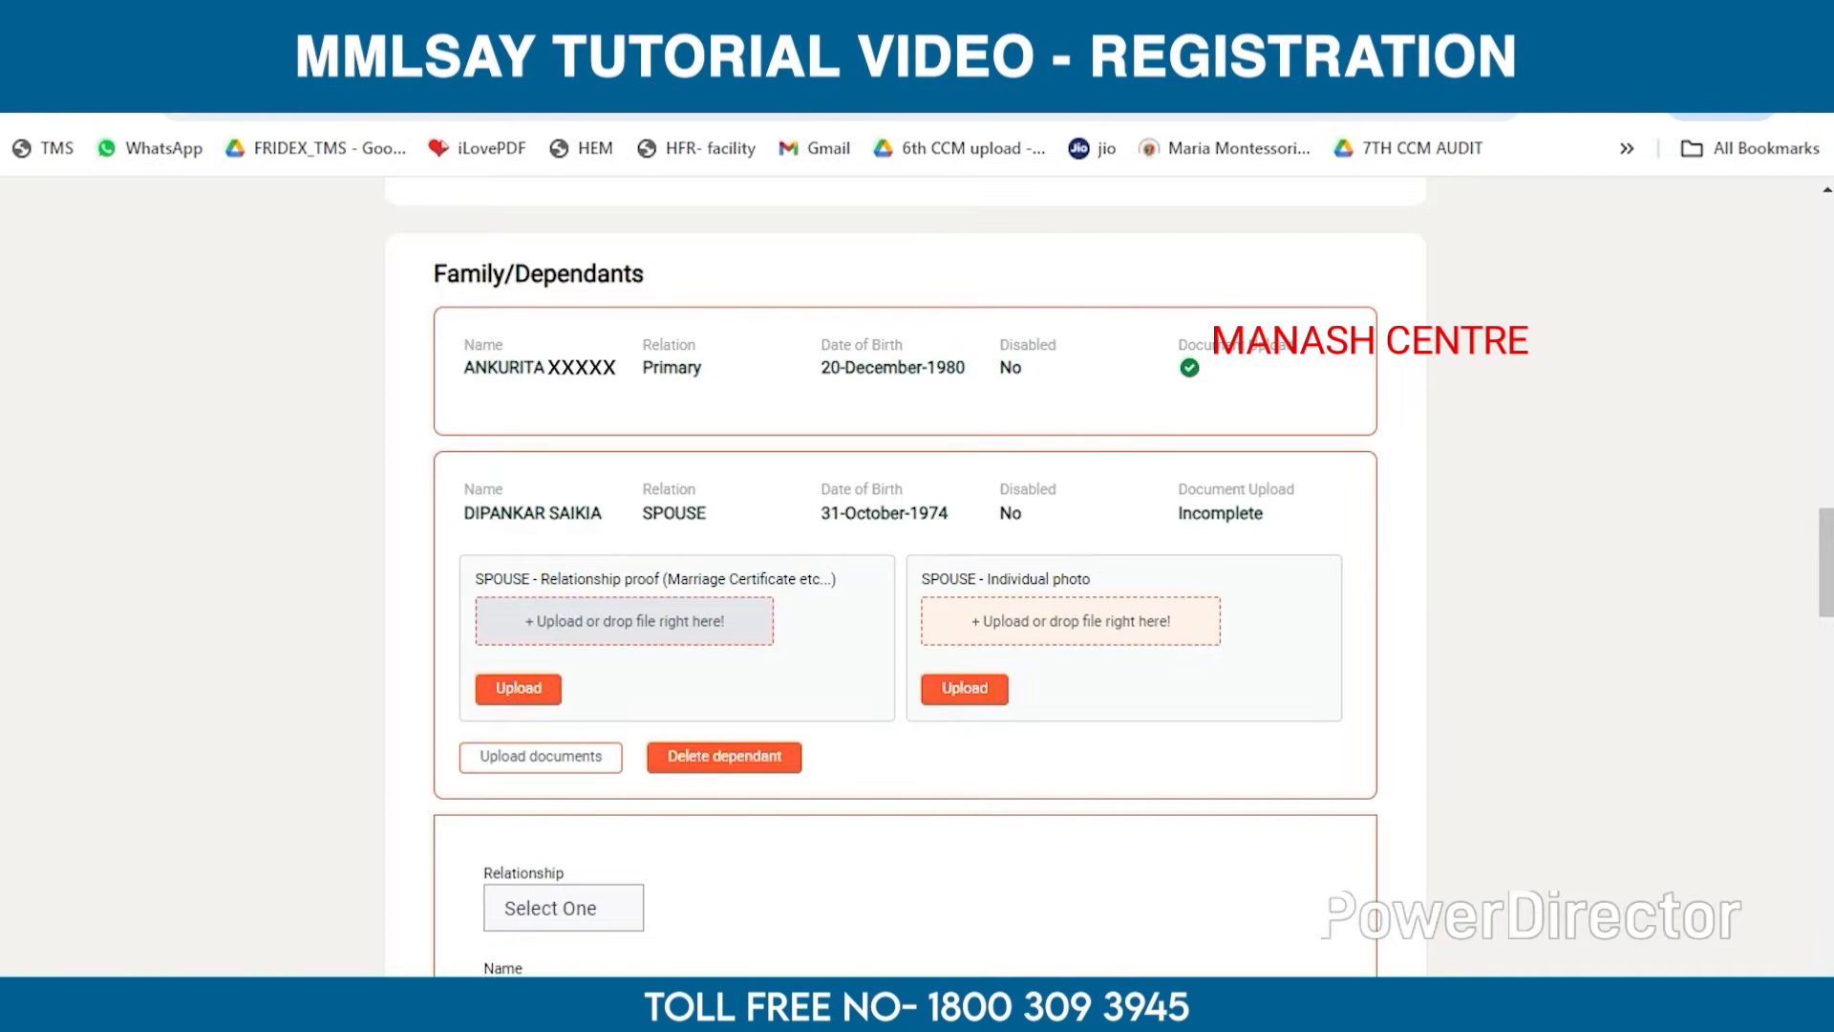
Upload pcs.pdf as relationship proof and the spouse's individual photo
{"action": "left_click", "coordinate": [625, 620]}
{"action": "double_click", "coordinate": [280, 427]}
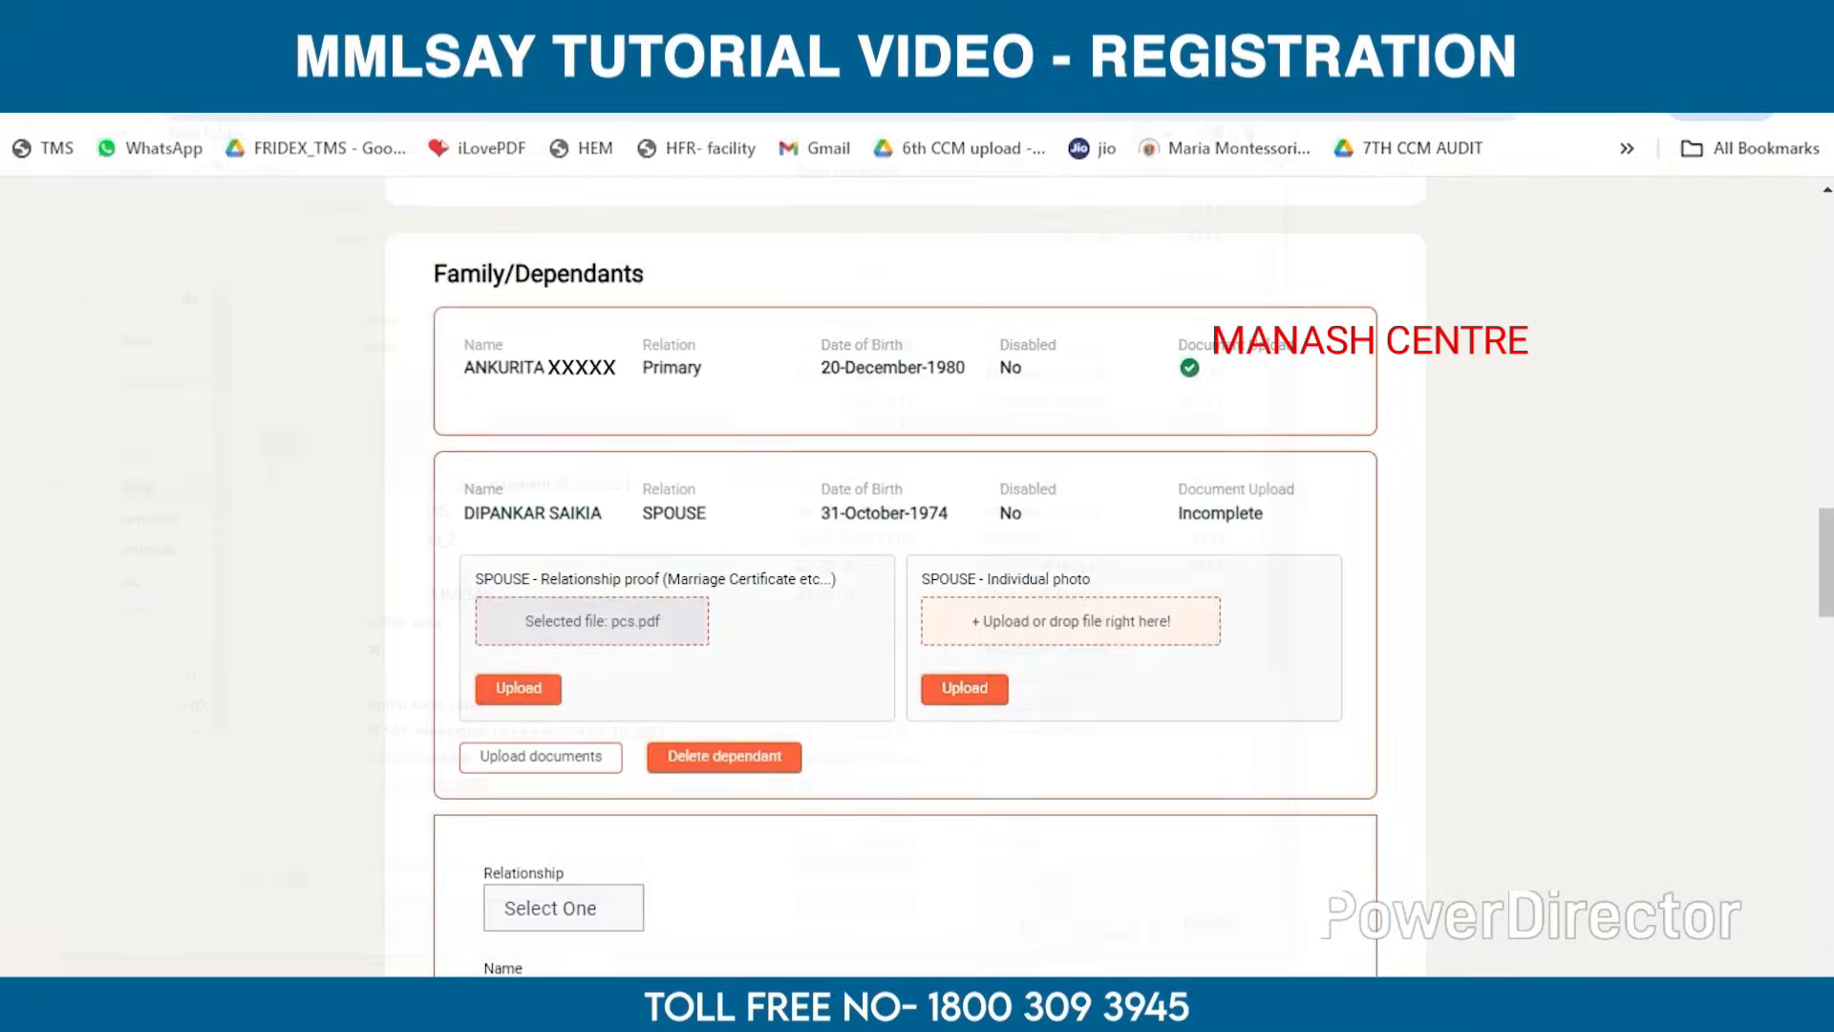
{"action": "left_click", "coordinate": [518, 689]}
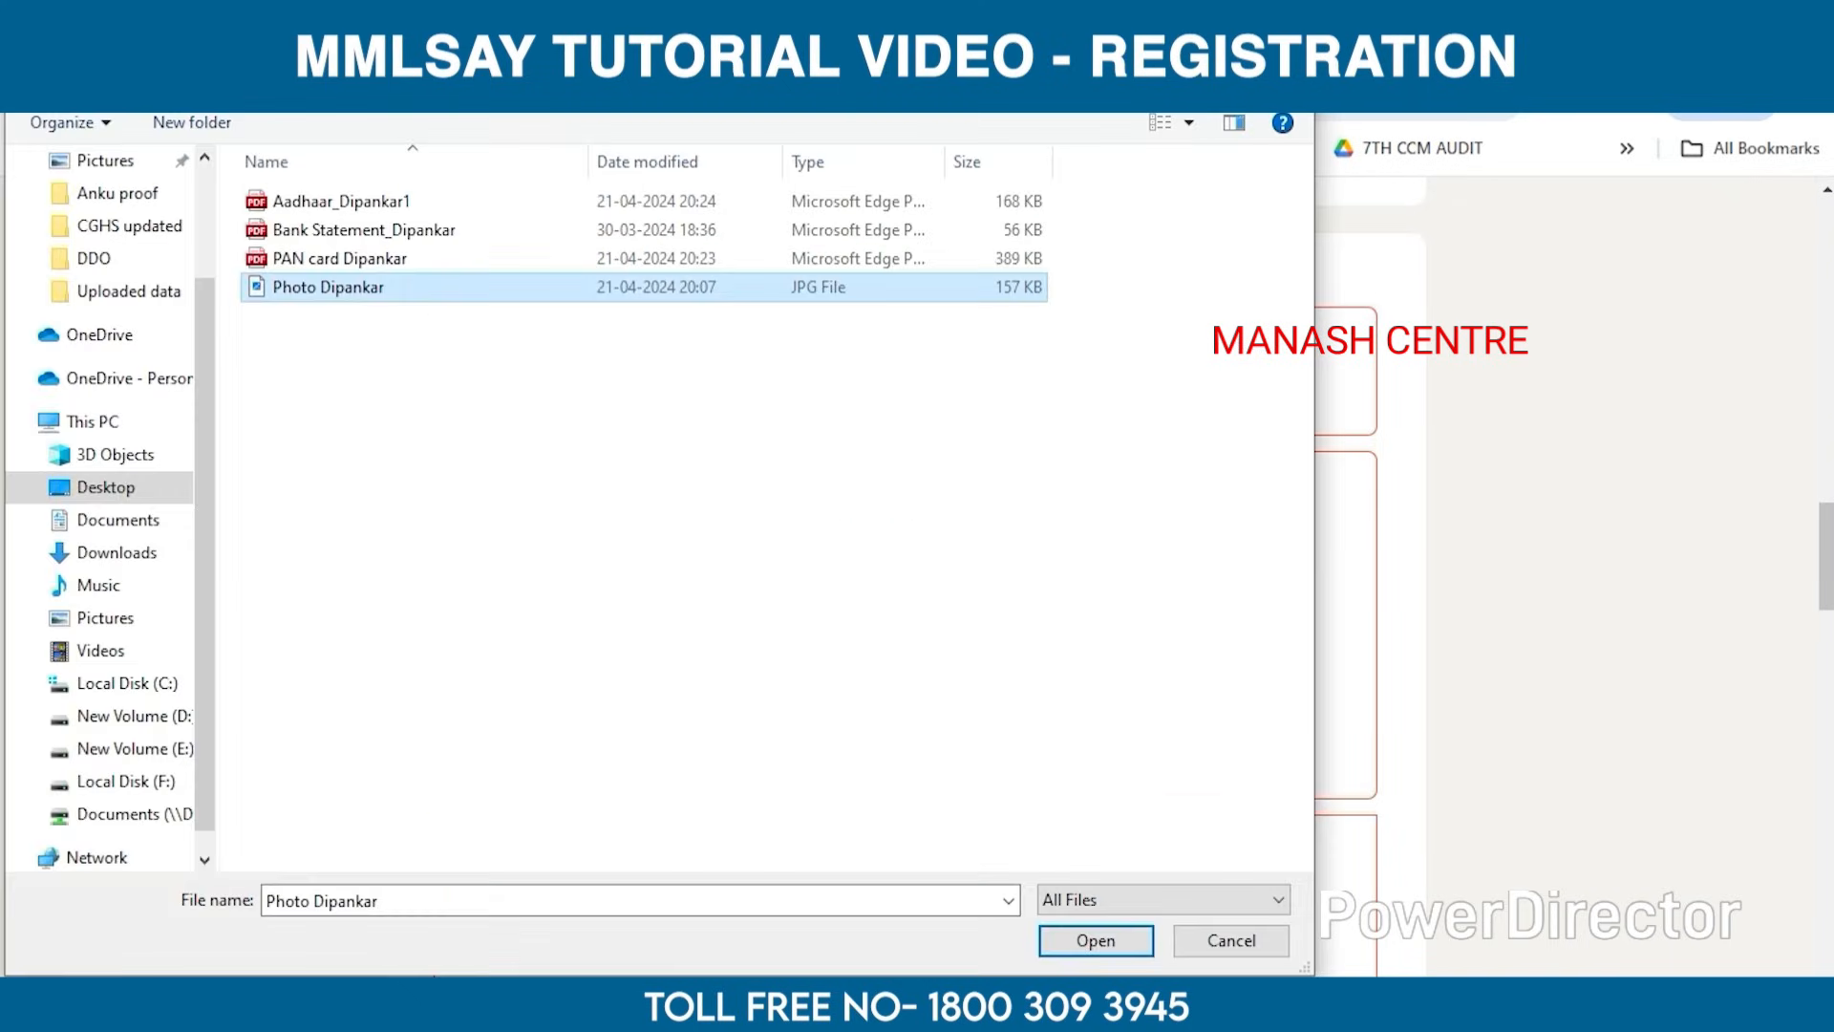
{"action": "key", "text": "Return"}
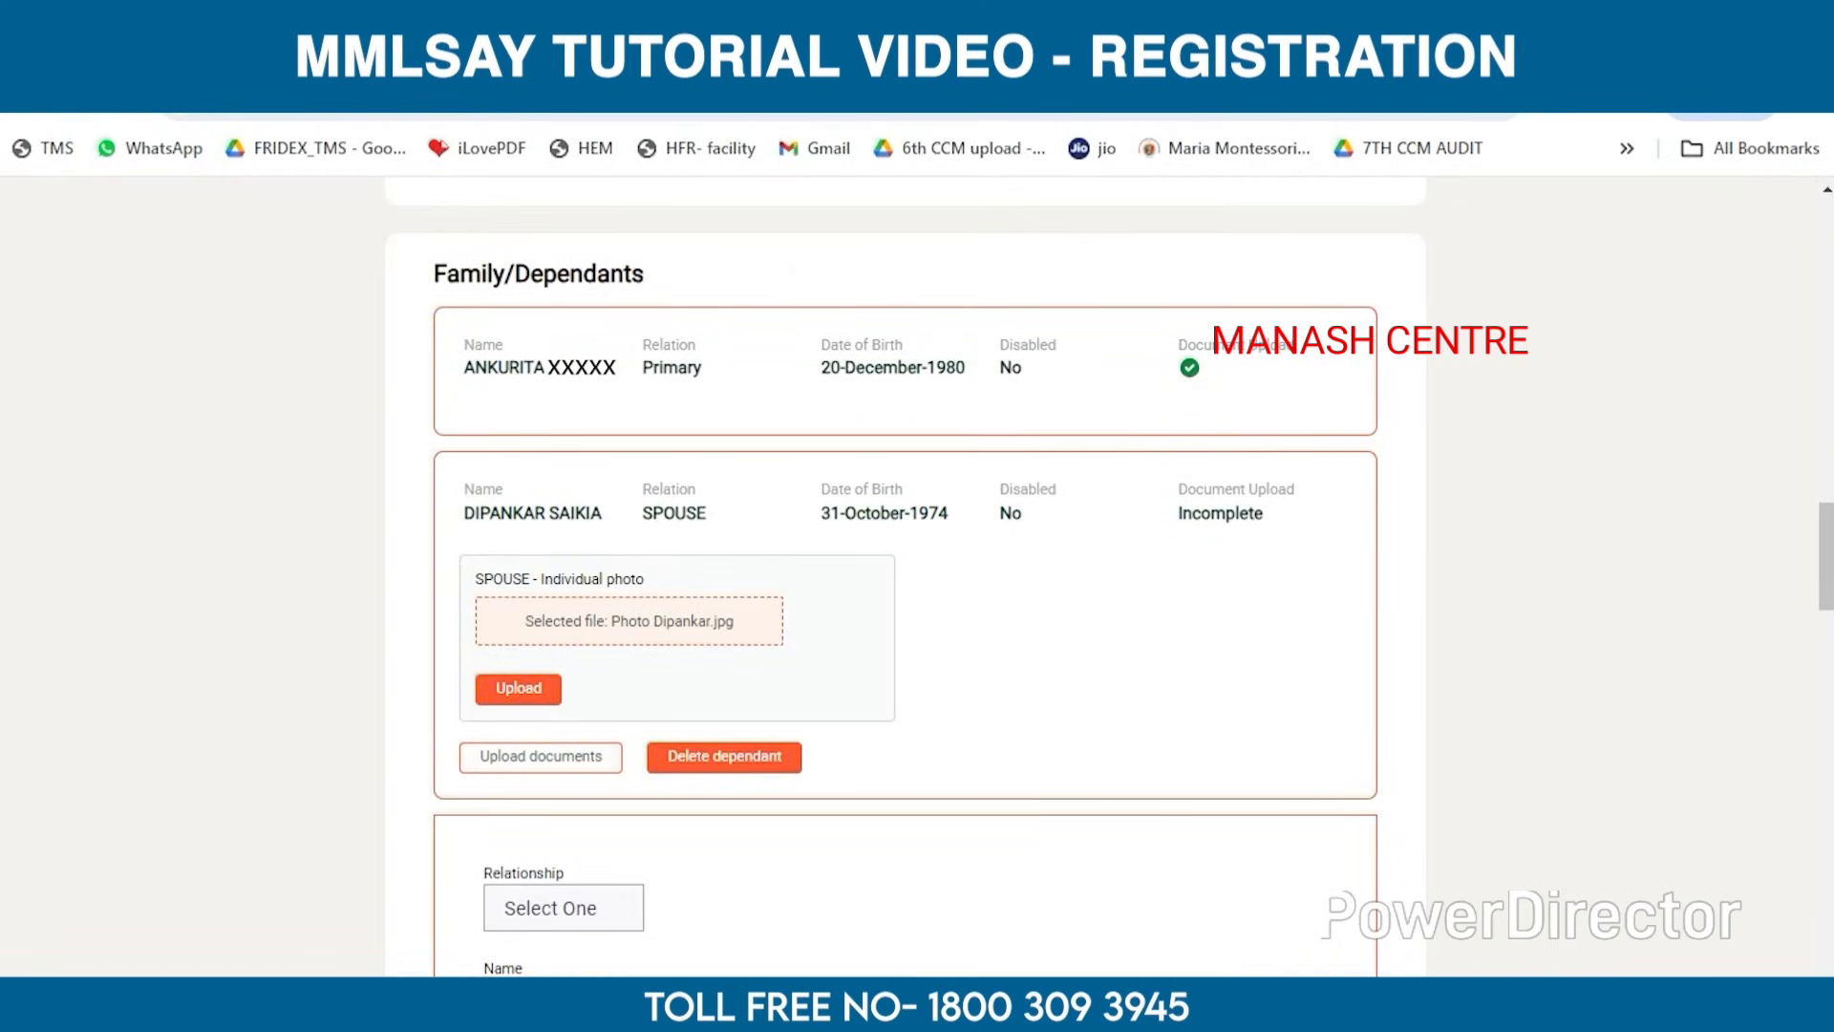
{"action": "left_click", "coordinate": [517, 689]}
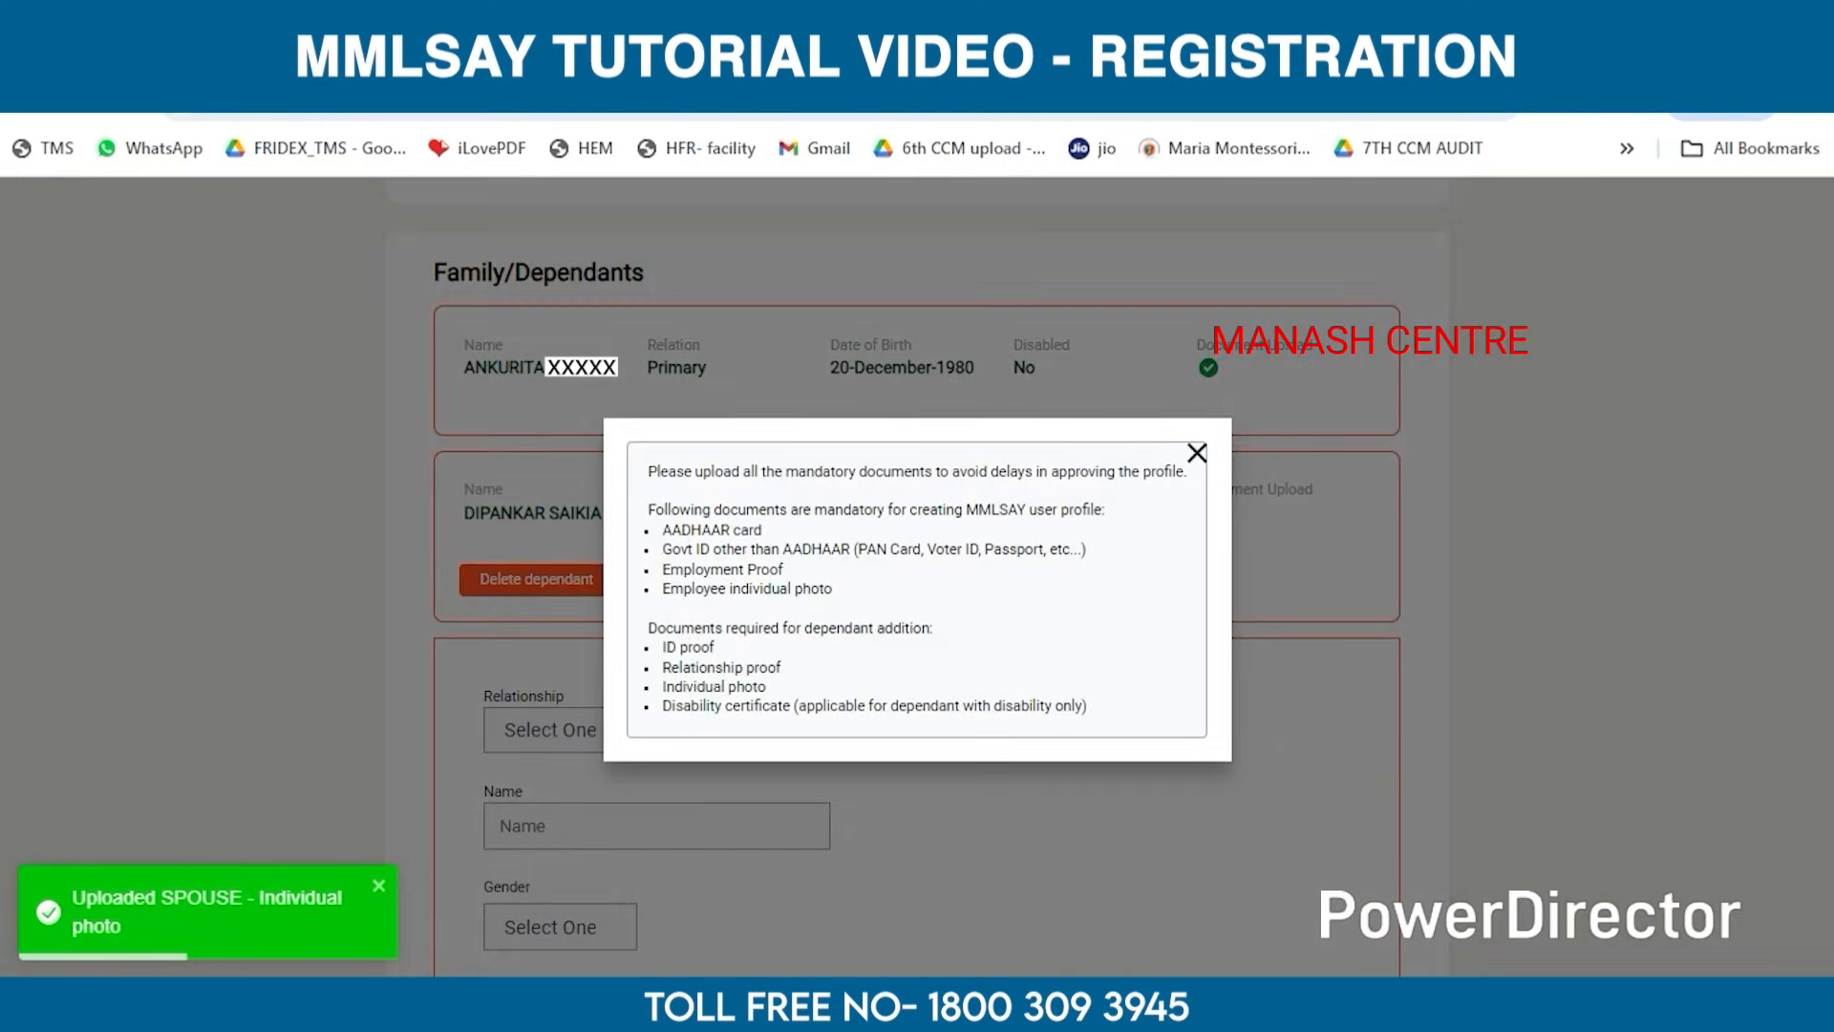
{"action": "left_click", "coordinate": [1197, 453]}
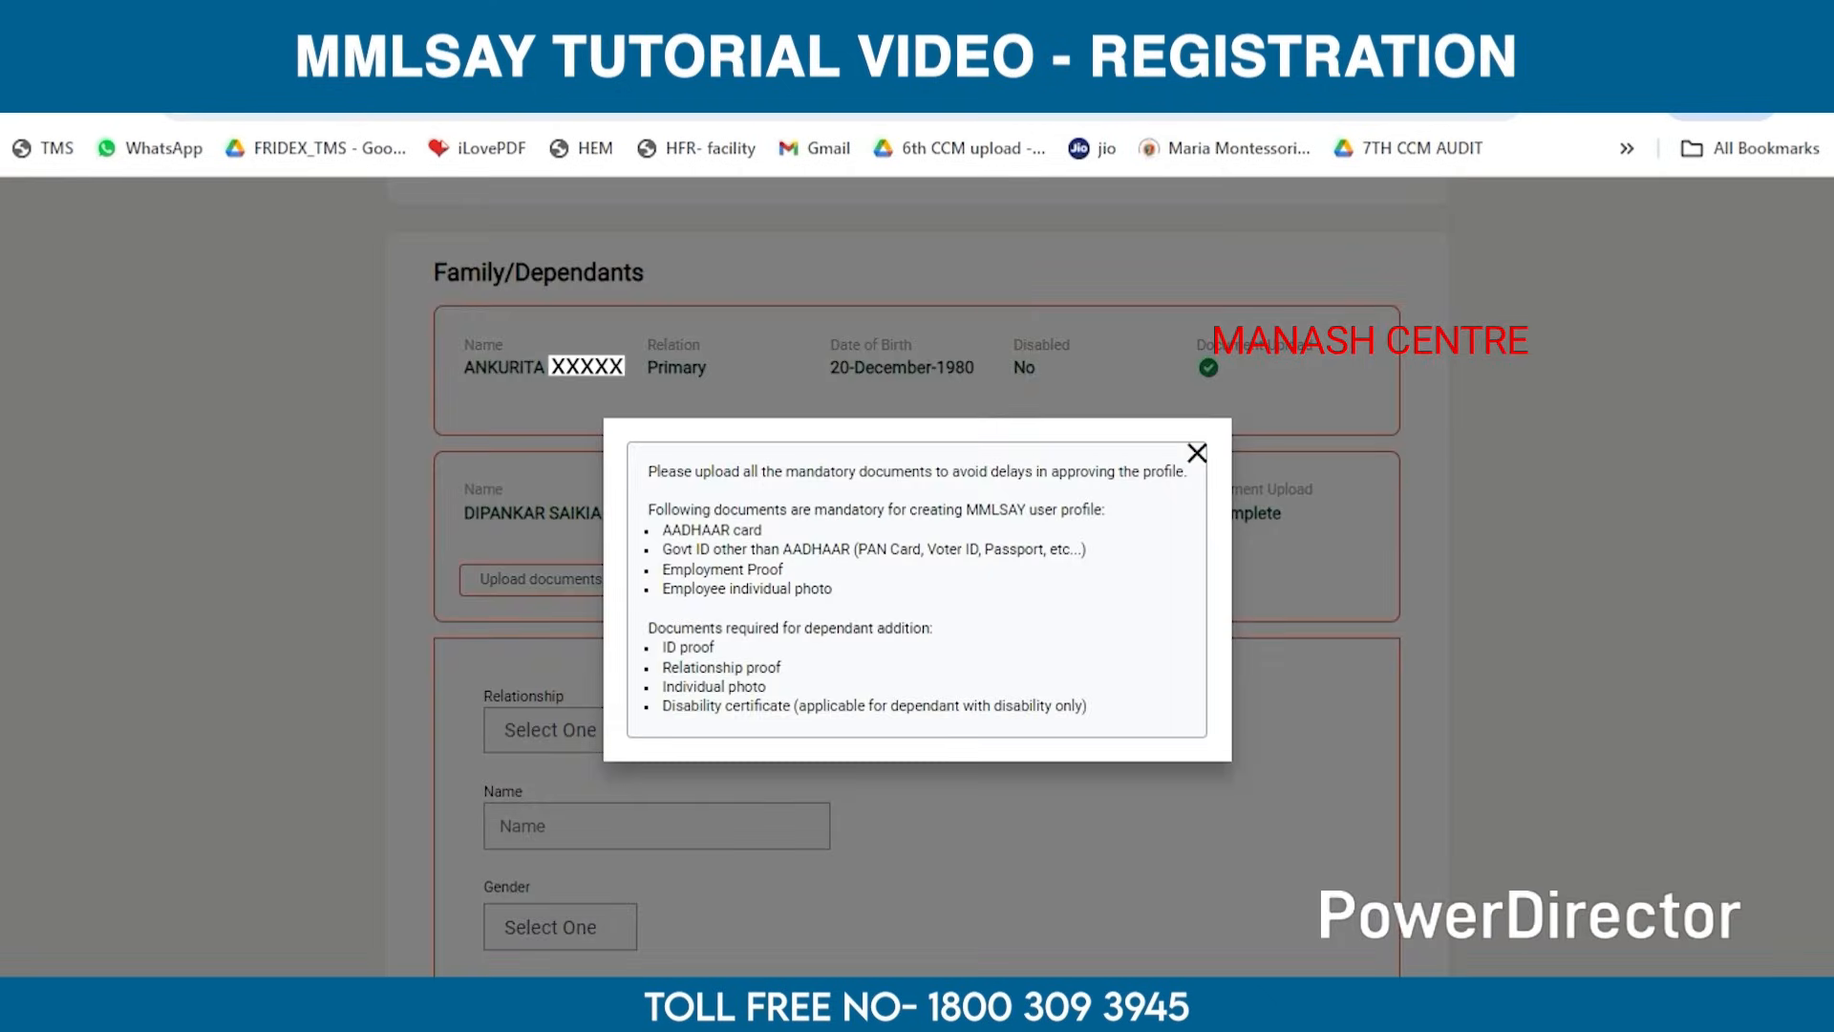
Enter the nominee's account holder name and account number, with account type SAVINGS
{"action": "key", "text": "Escape"}
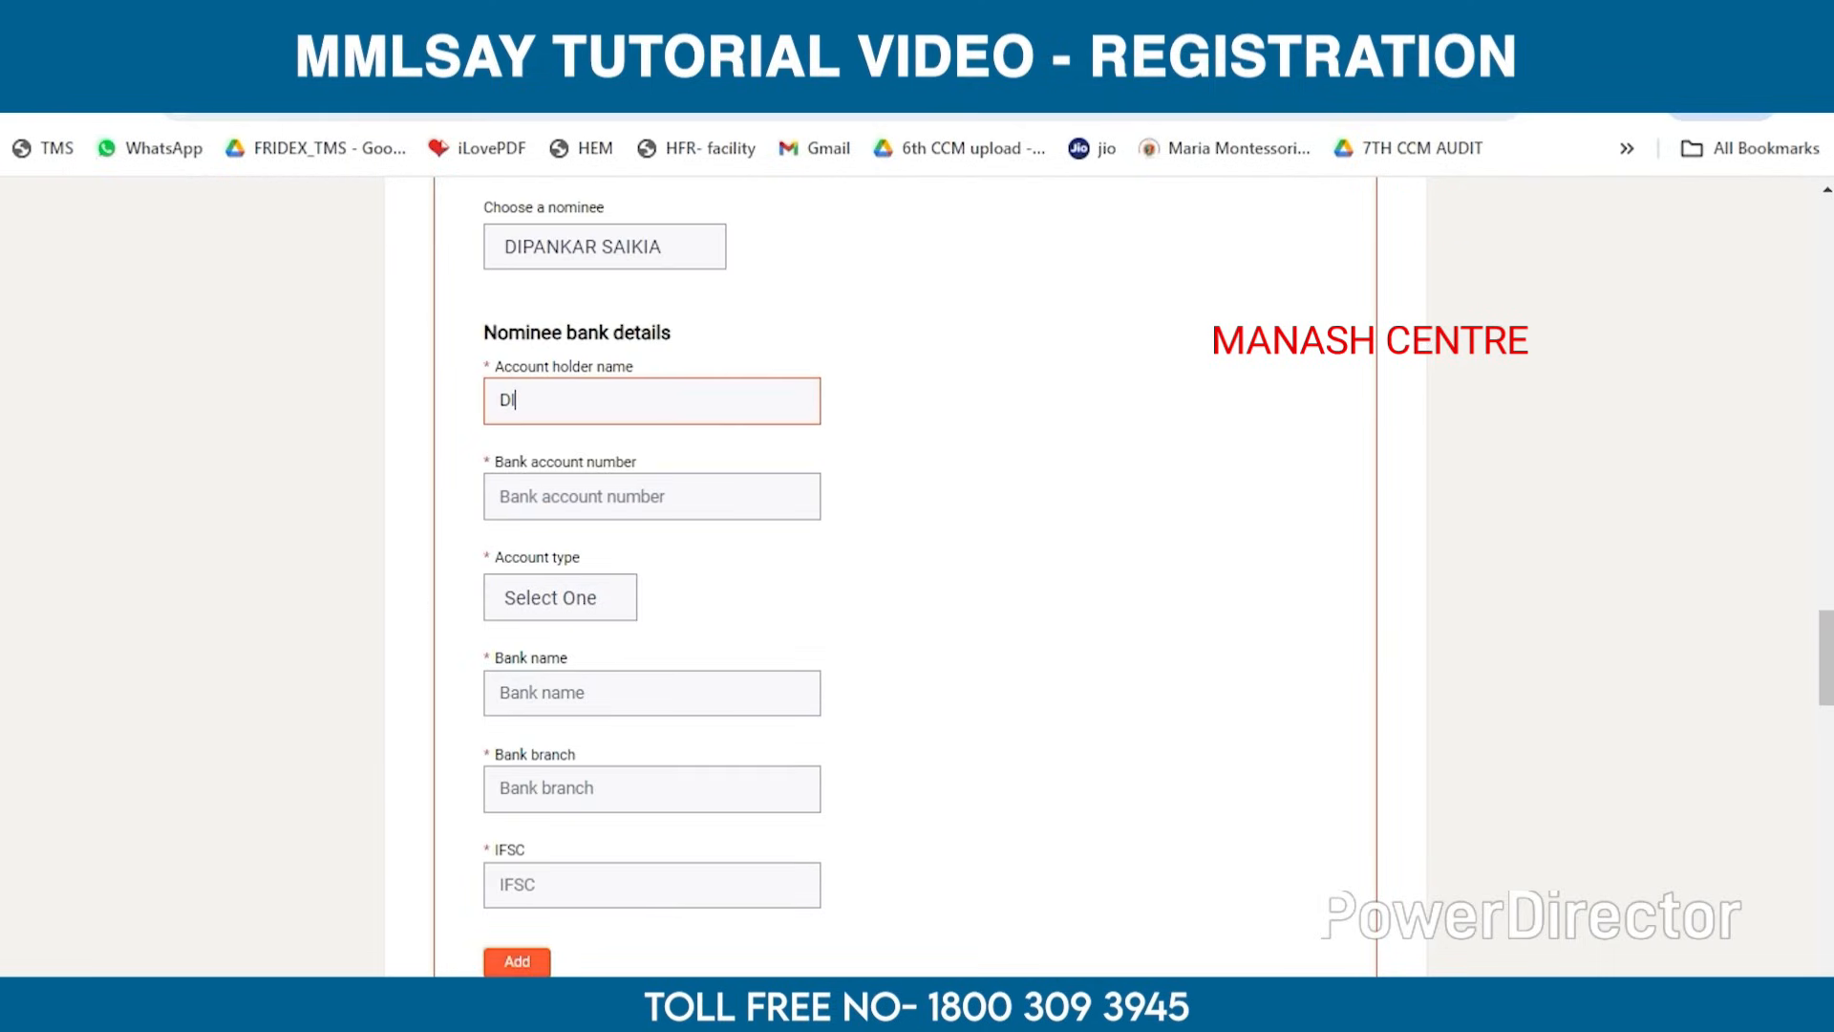
{"action": "key", "text": "Tab"}
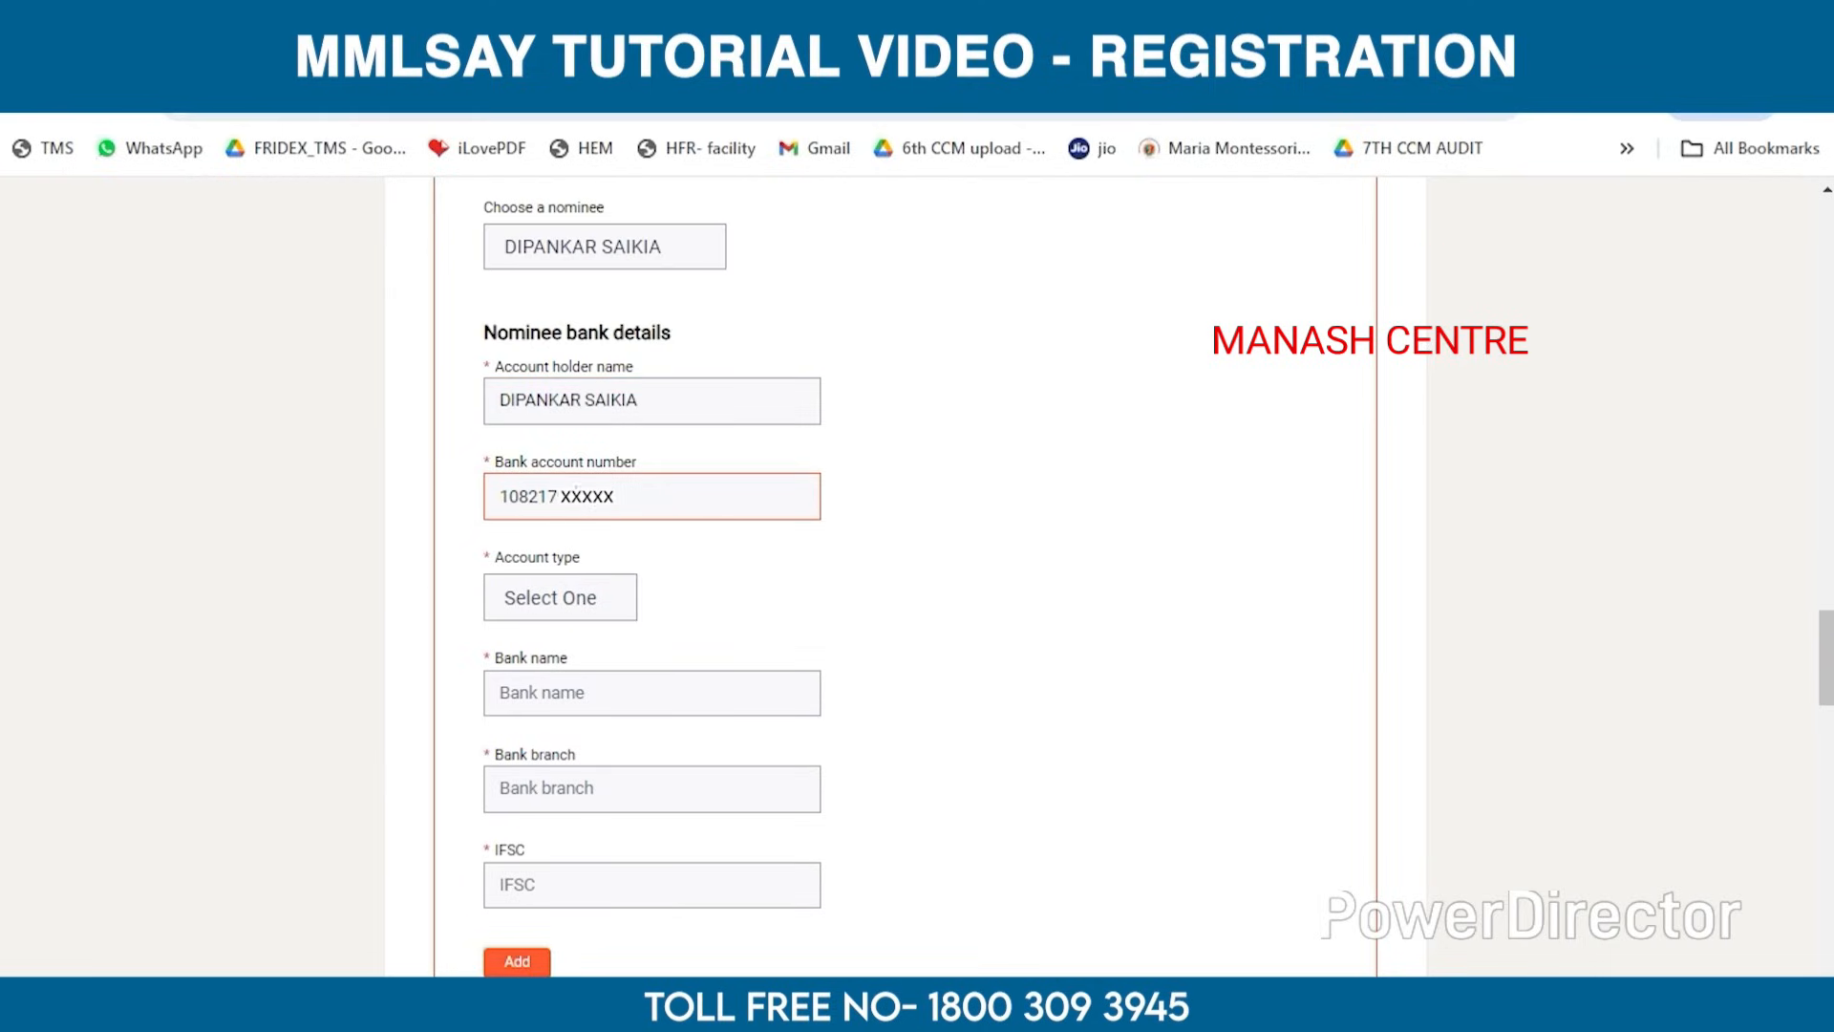
{"action": "key", "text": "Tab"}
{"action": "key", "text": "space"}
{"action": "key", "text": "Down"}
{"action": "key", "text": "Return"}
Add the nominee with bank STATE BANK OF INDIA, branch DISPUR, IFSC SBIN0003030
{"action": "key", "text": "Tab"}
{"action": "type", "text": "ST"}
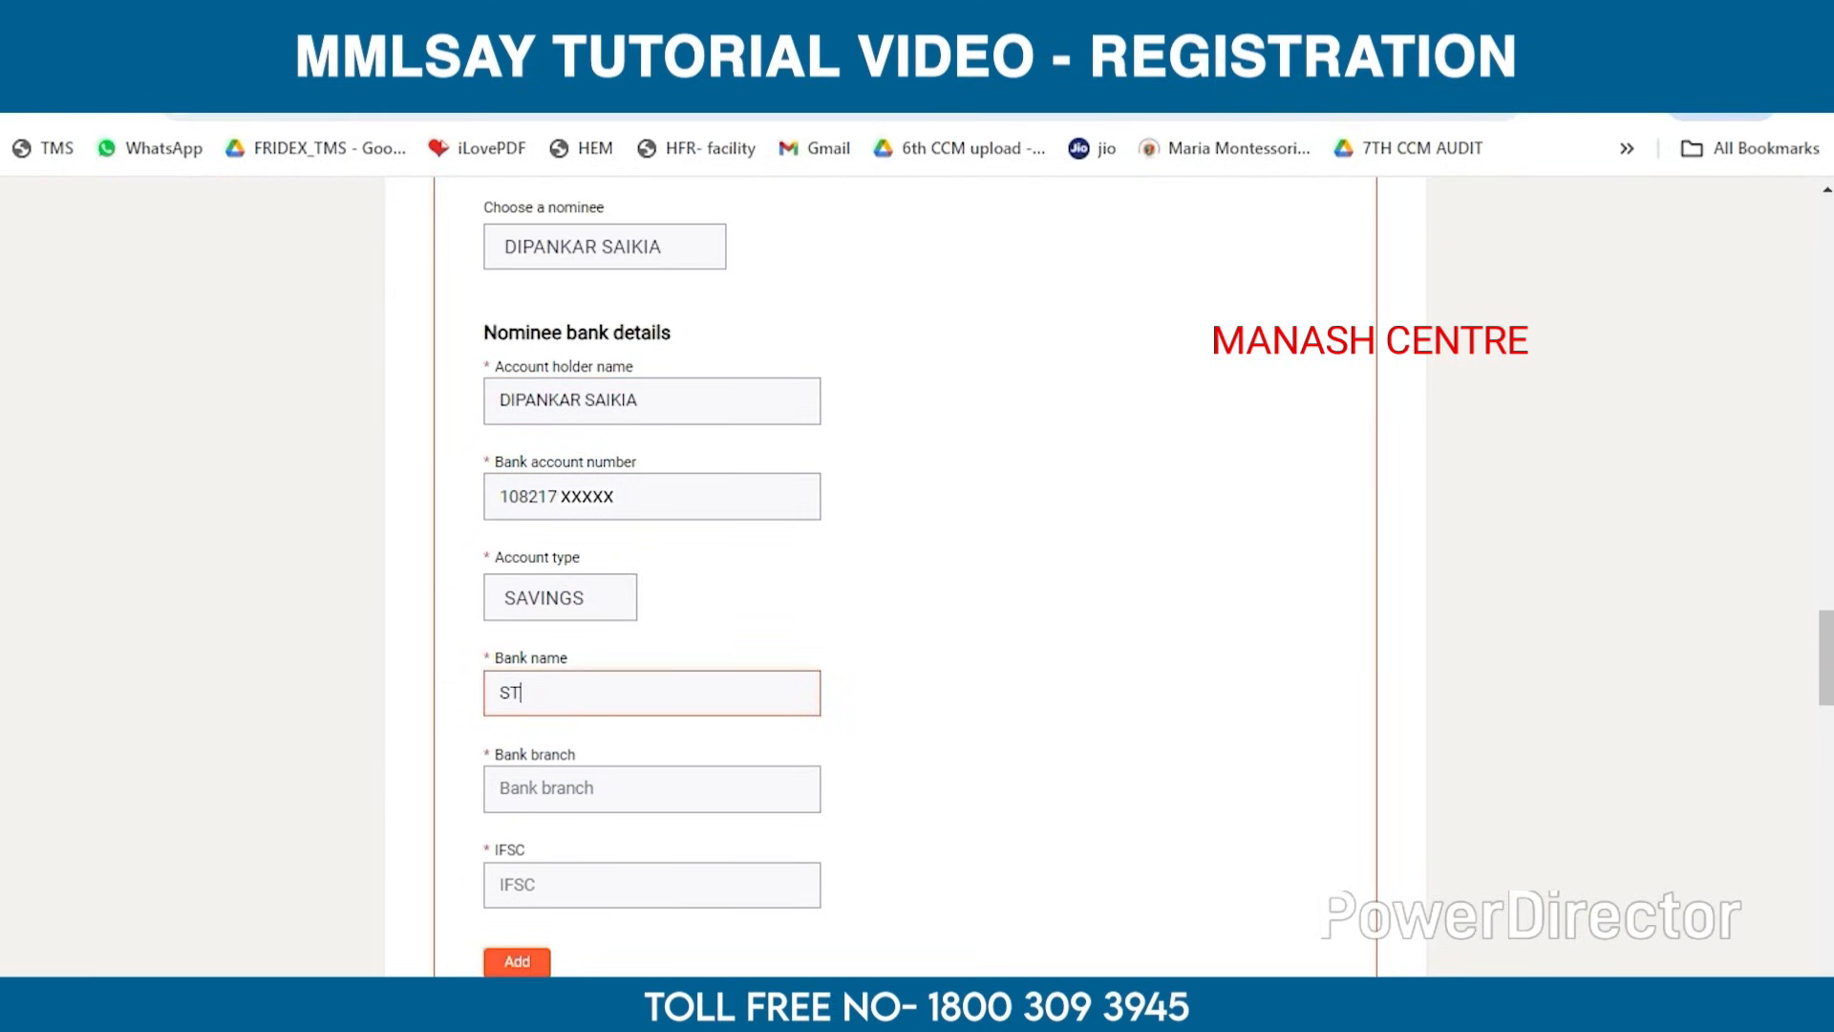
{"action": "type", "text": "ATE BANK OF INDIA"}
{"action": "key", "text": "Tab"}
{"action": "type", "text": "DISPUR"}
{"action": "key", "text": "Tab"}
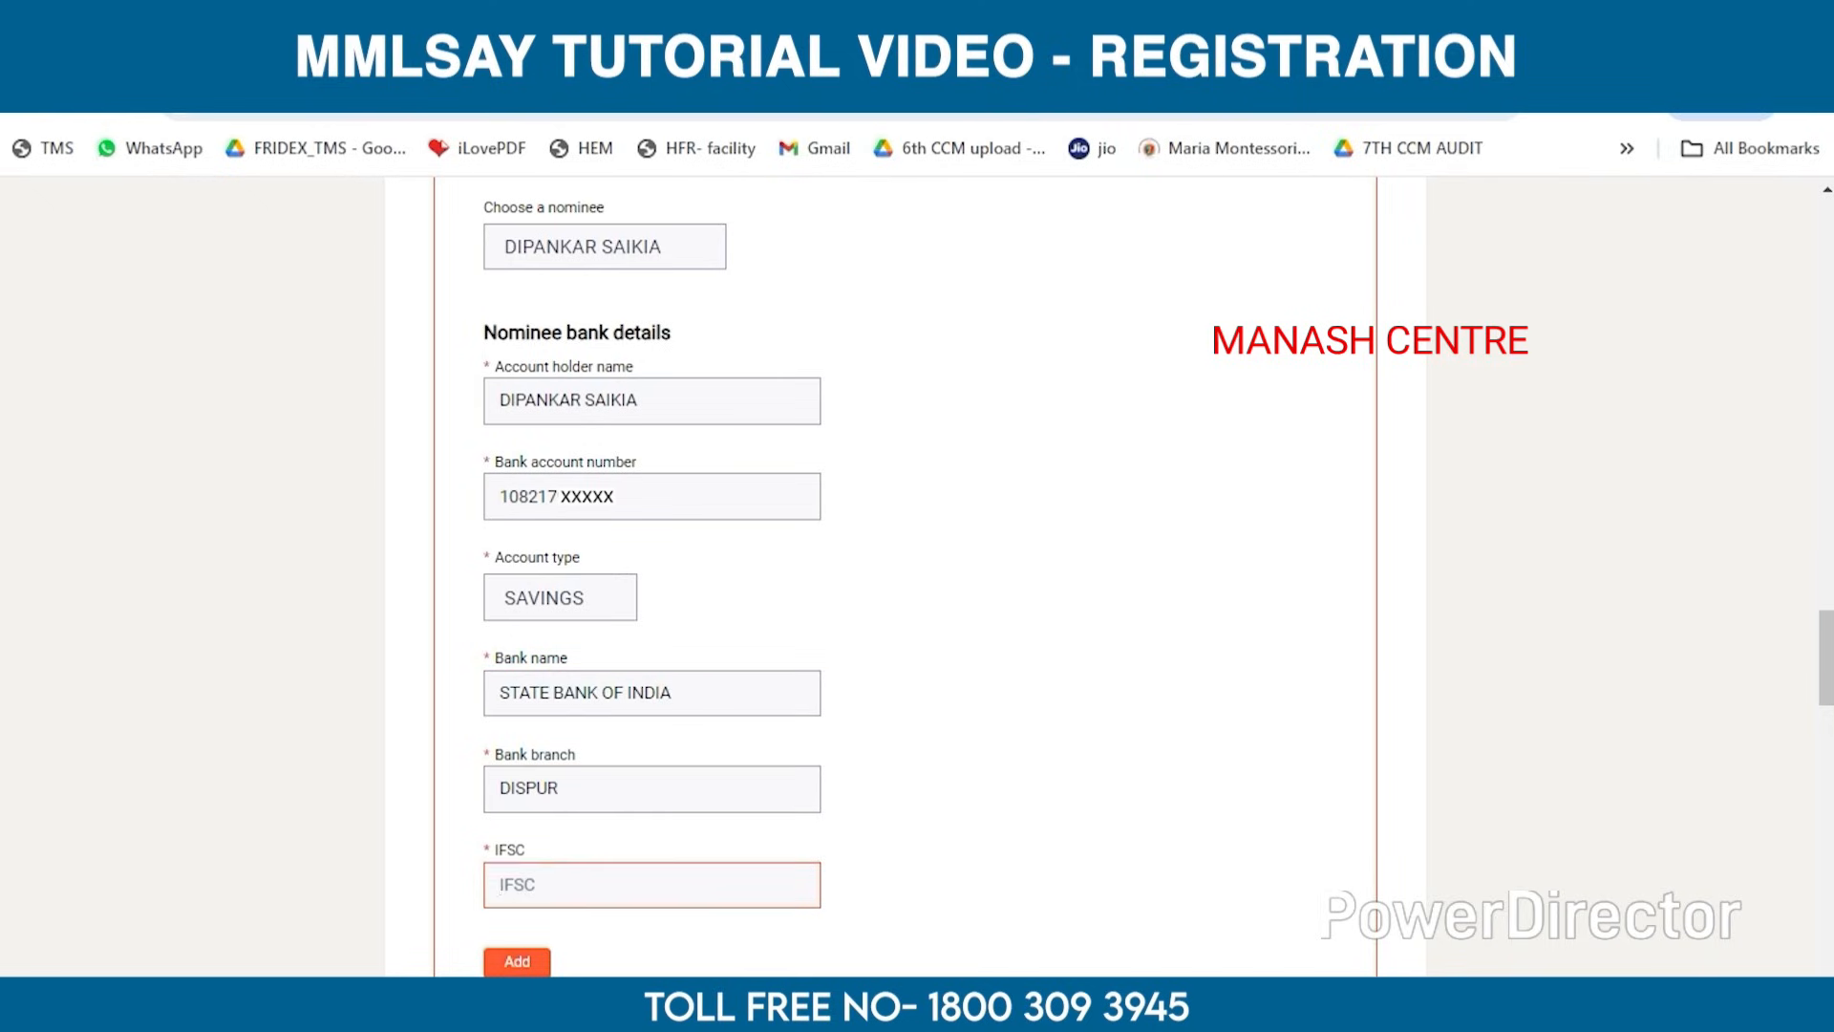
{"action": "type", "text": "SBIN0003030"}
{"action": "scroll", "coordinate": [905, 853], "scroll_direction": "down", "scroll_amount": 6}
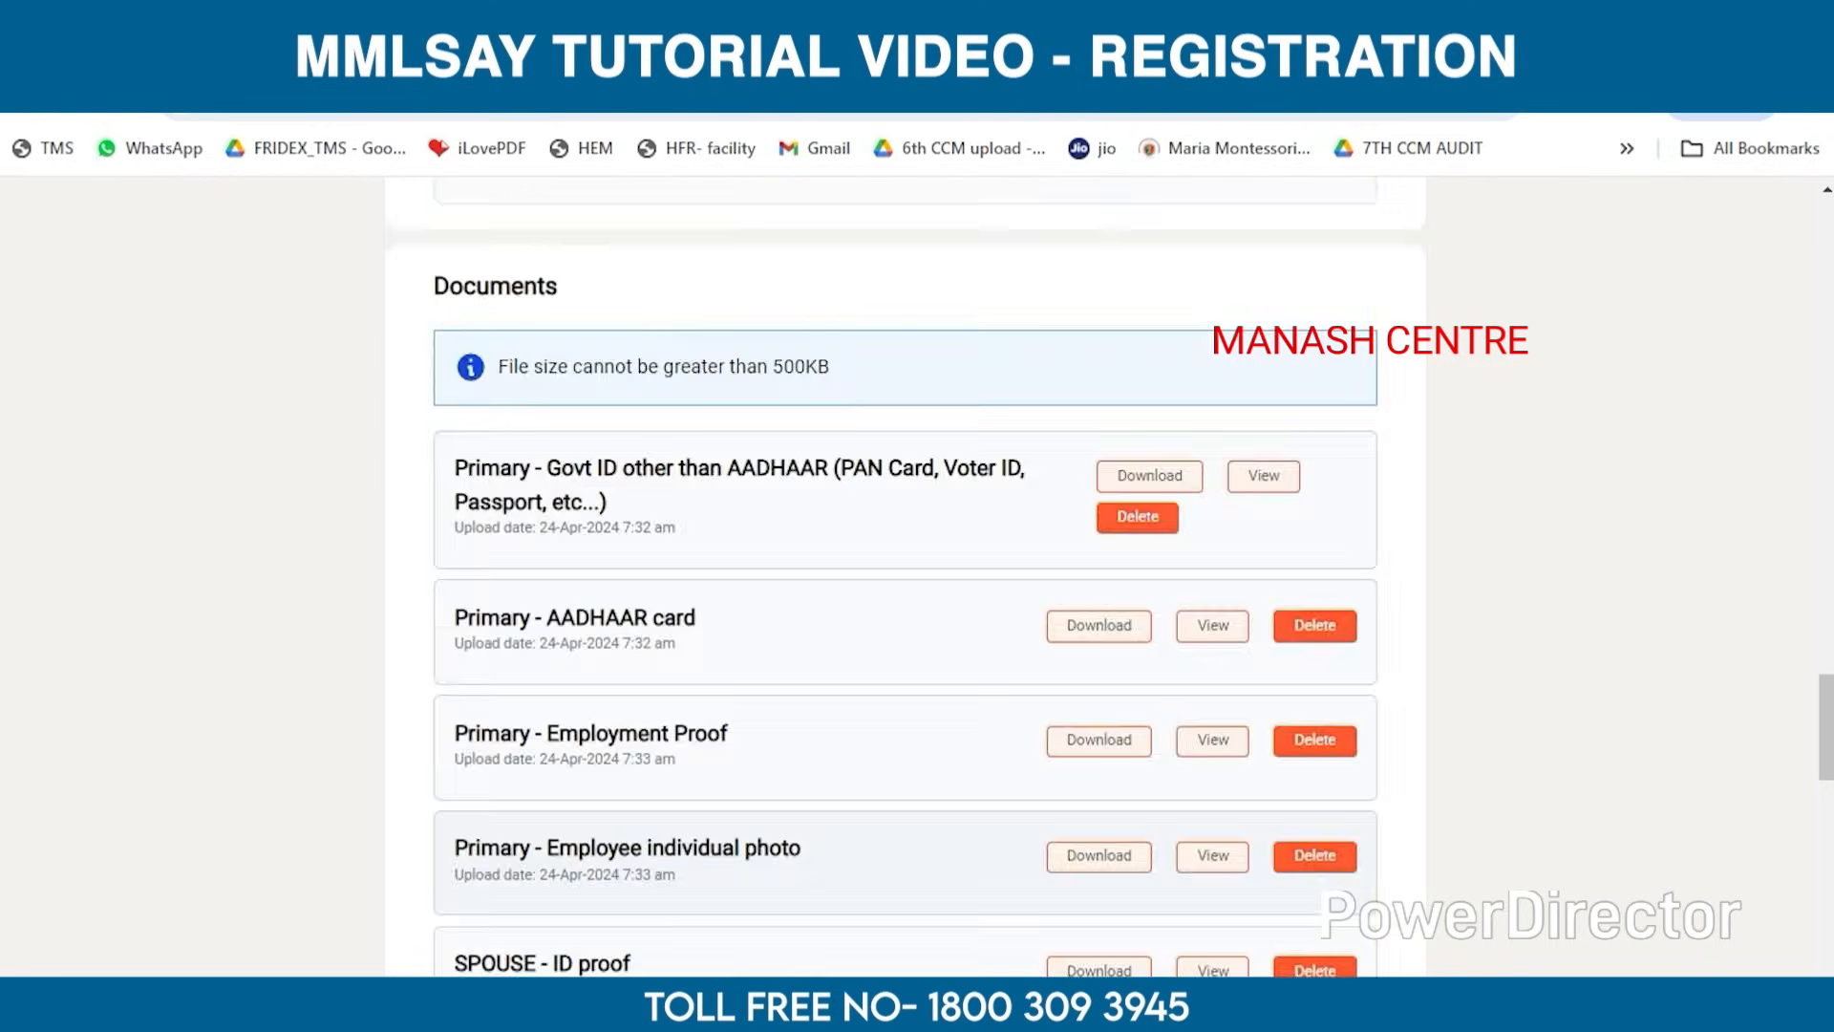
{"action": "scroll", "coordinate": [906, 853], "scroll_direction": "up", "scroll_amount": 5}
{"action": "left_click", "coordinate": [517, 820]}
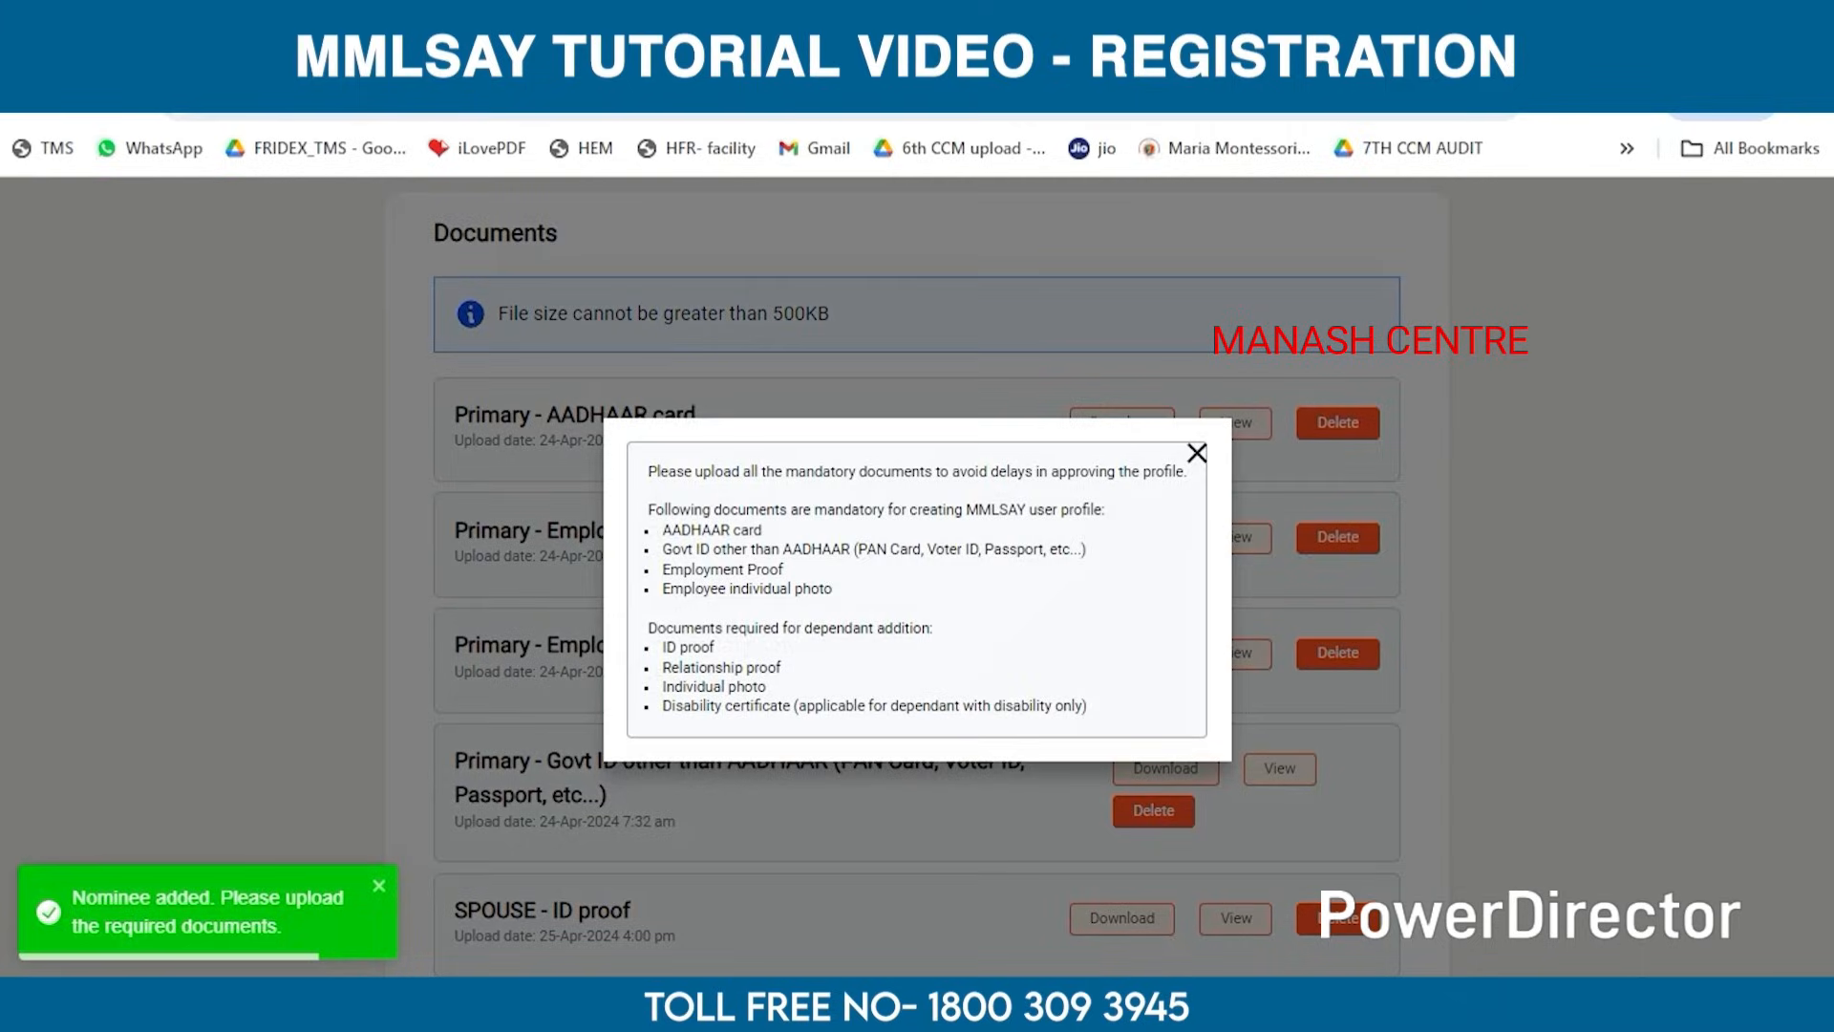
{"action": "scroll", "coordinate": [905, 573], "scroll_direction": "up", "scroll_amount": 14}
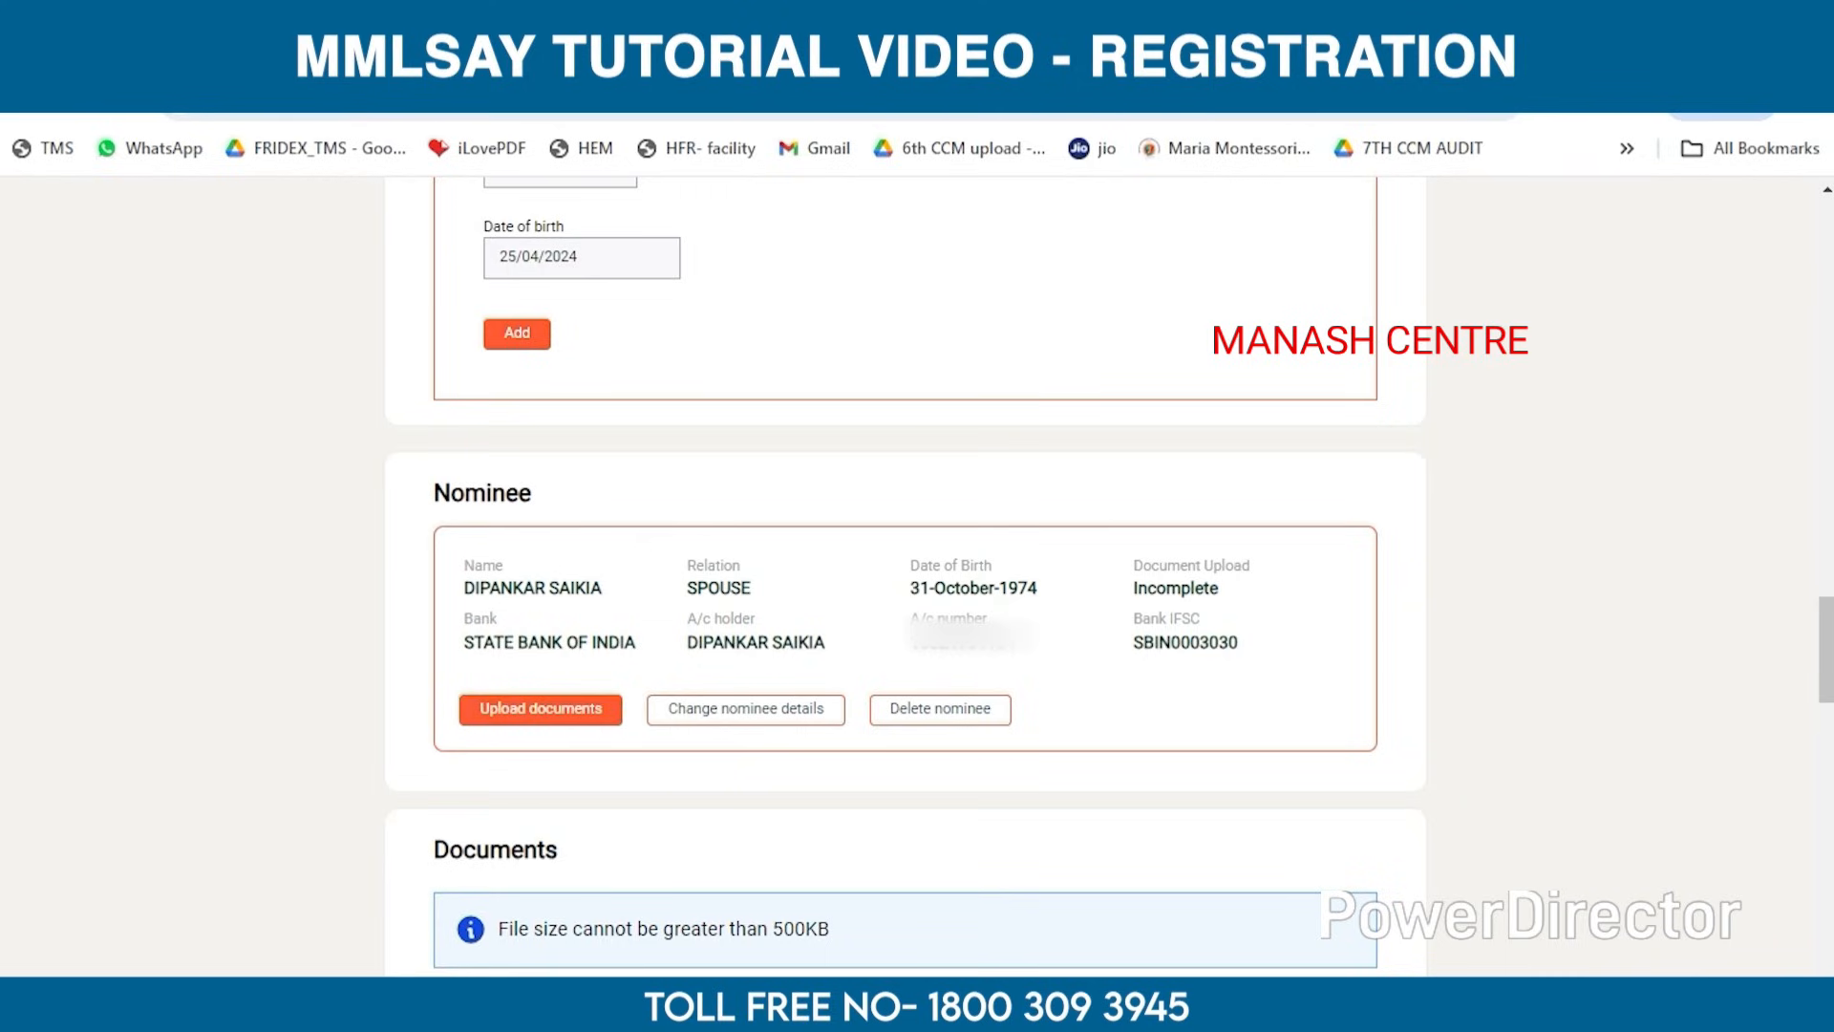
Upload the bank statement PDF as the nominee's cancelled cheque/passbook proof
{"action": "left_click", "coordinate": [541, 708]}
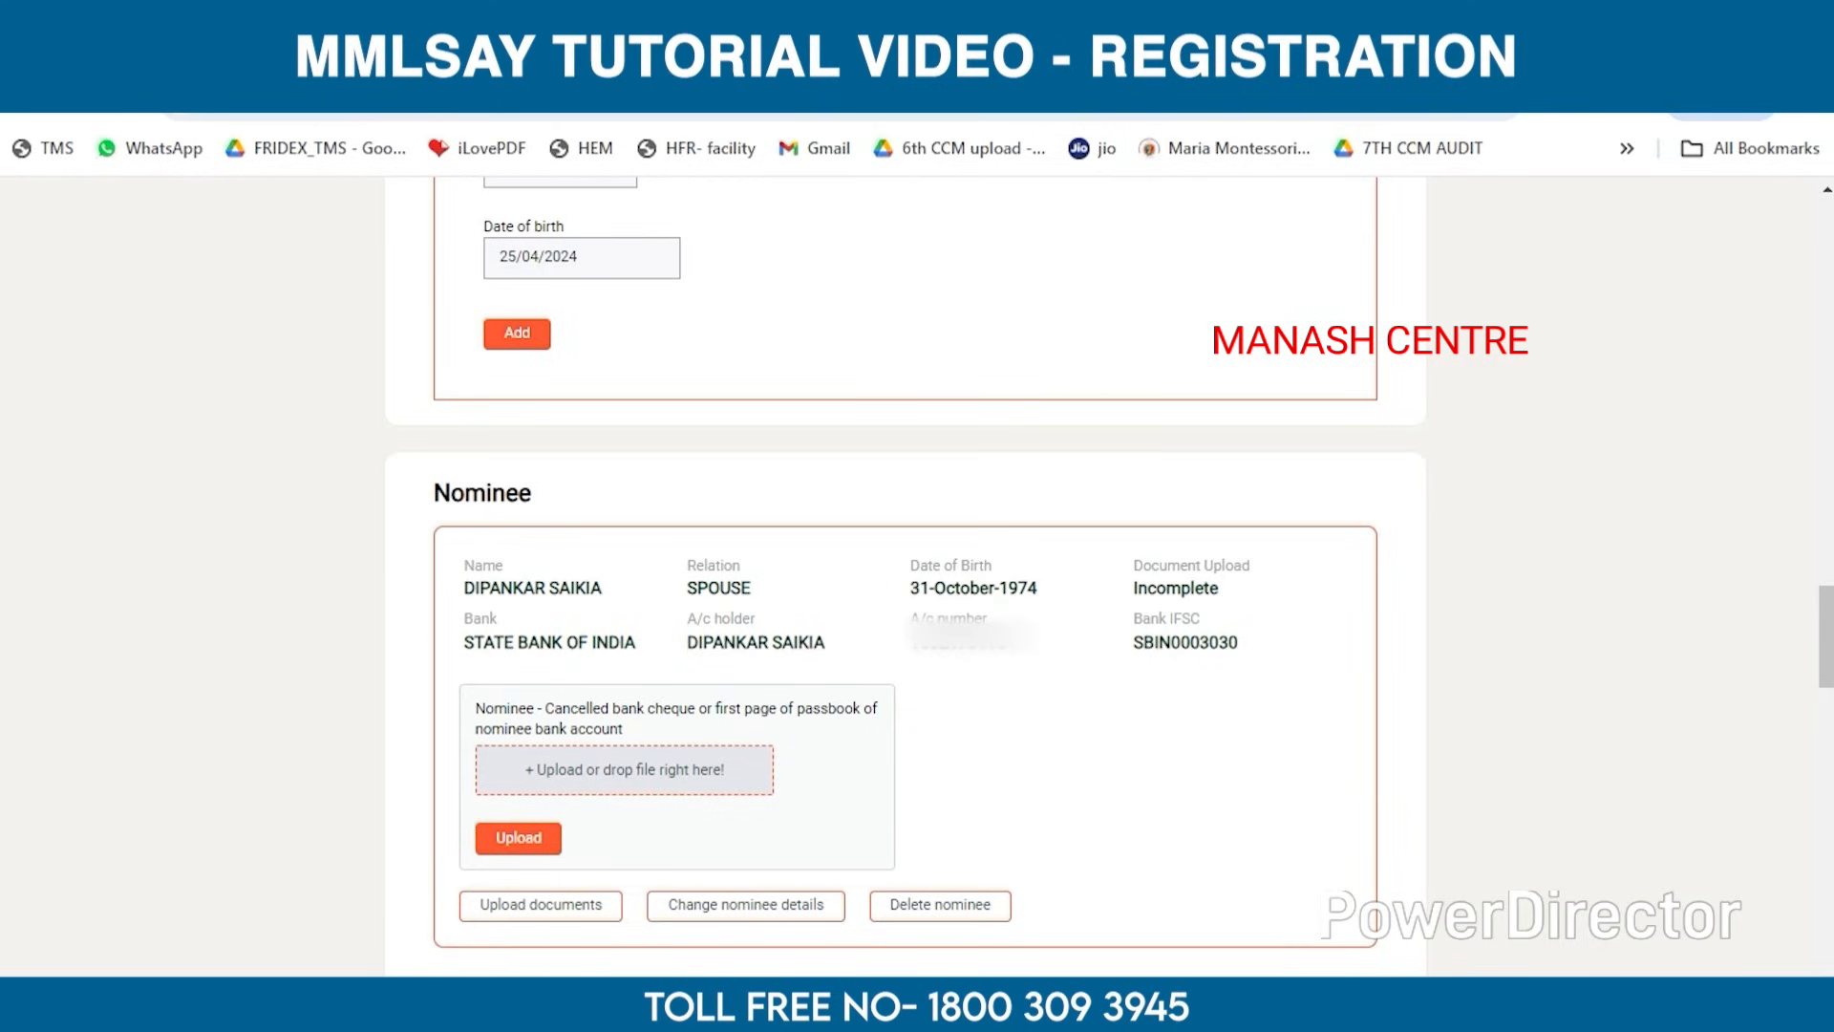
{"action": "left_click", "coordinate": [625, 770]}
{"action": "left_click", "coordinate": [363, 230]}
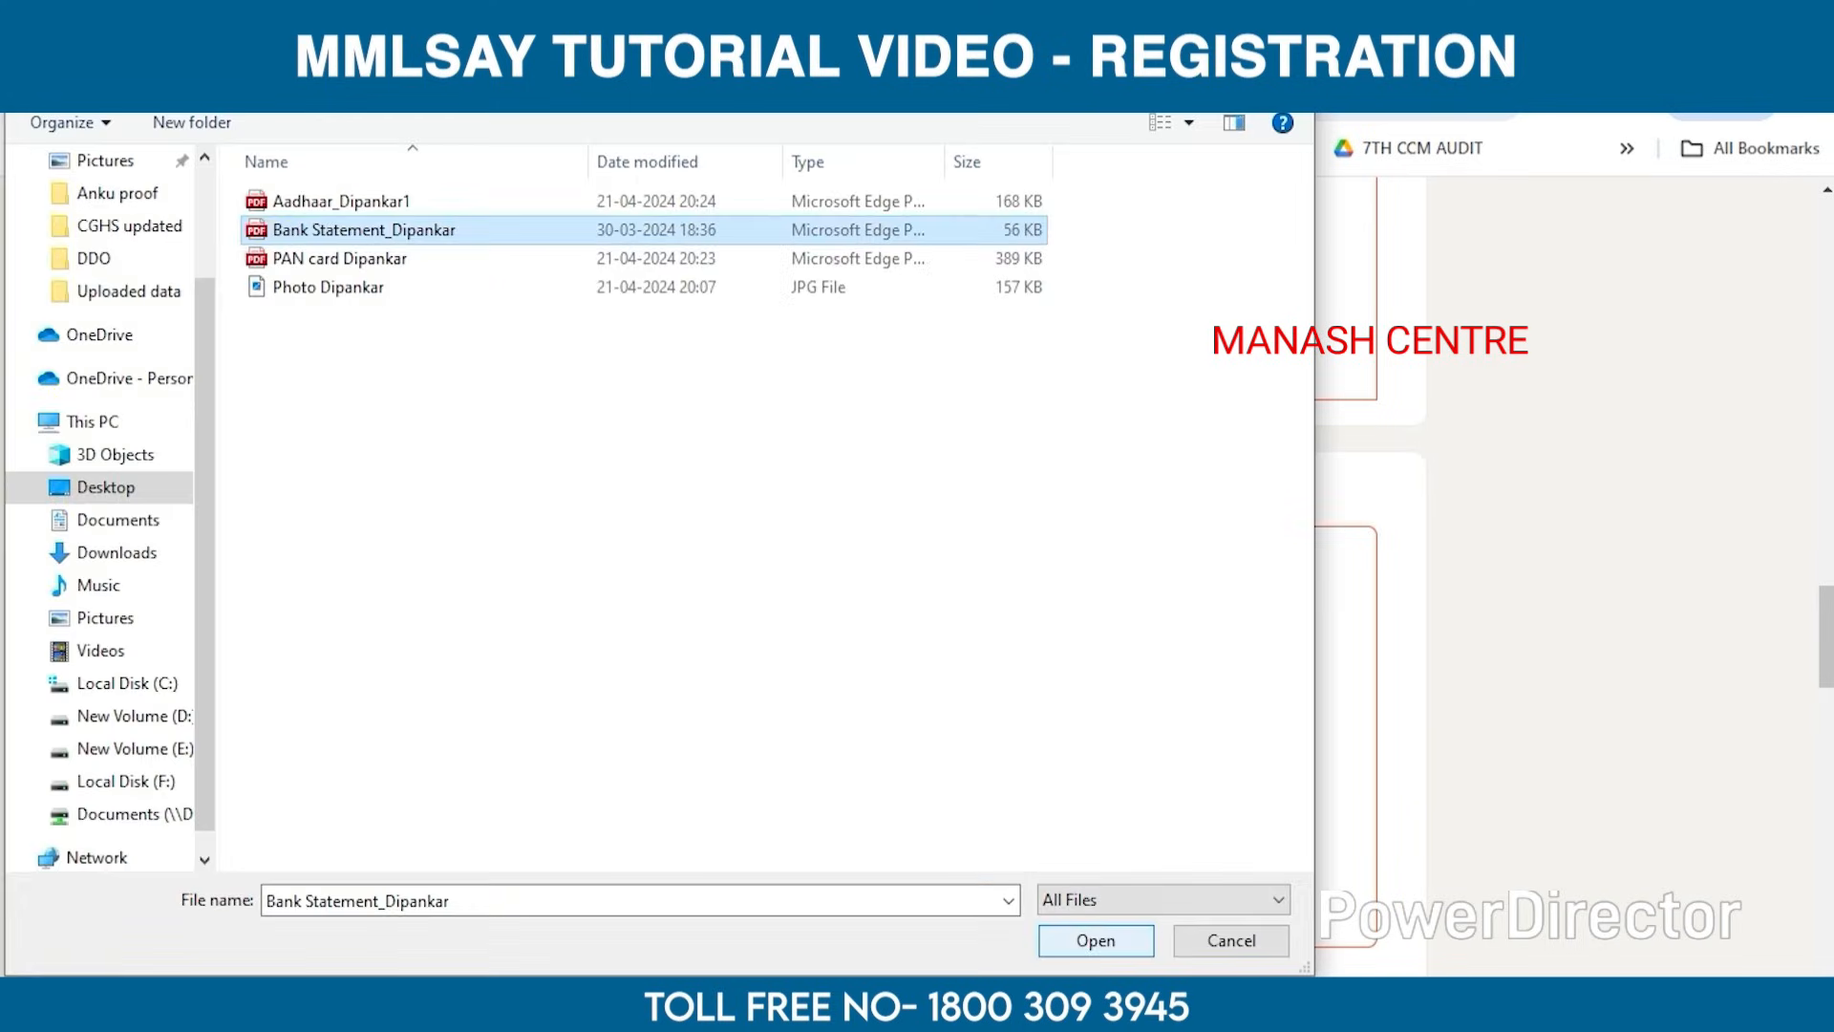
{"action": "left_click", "coordinate": [1095, 940]}
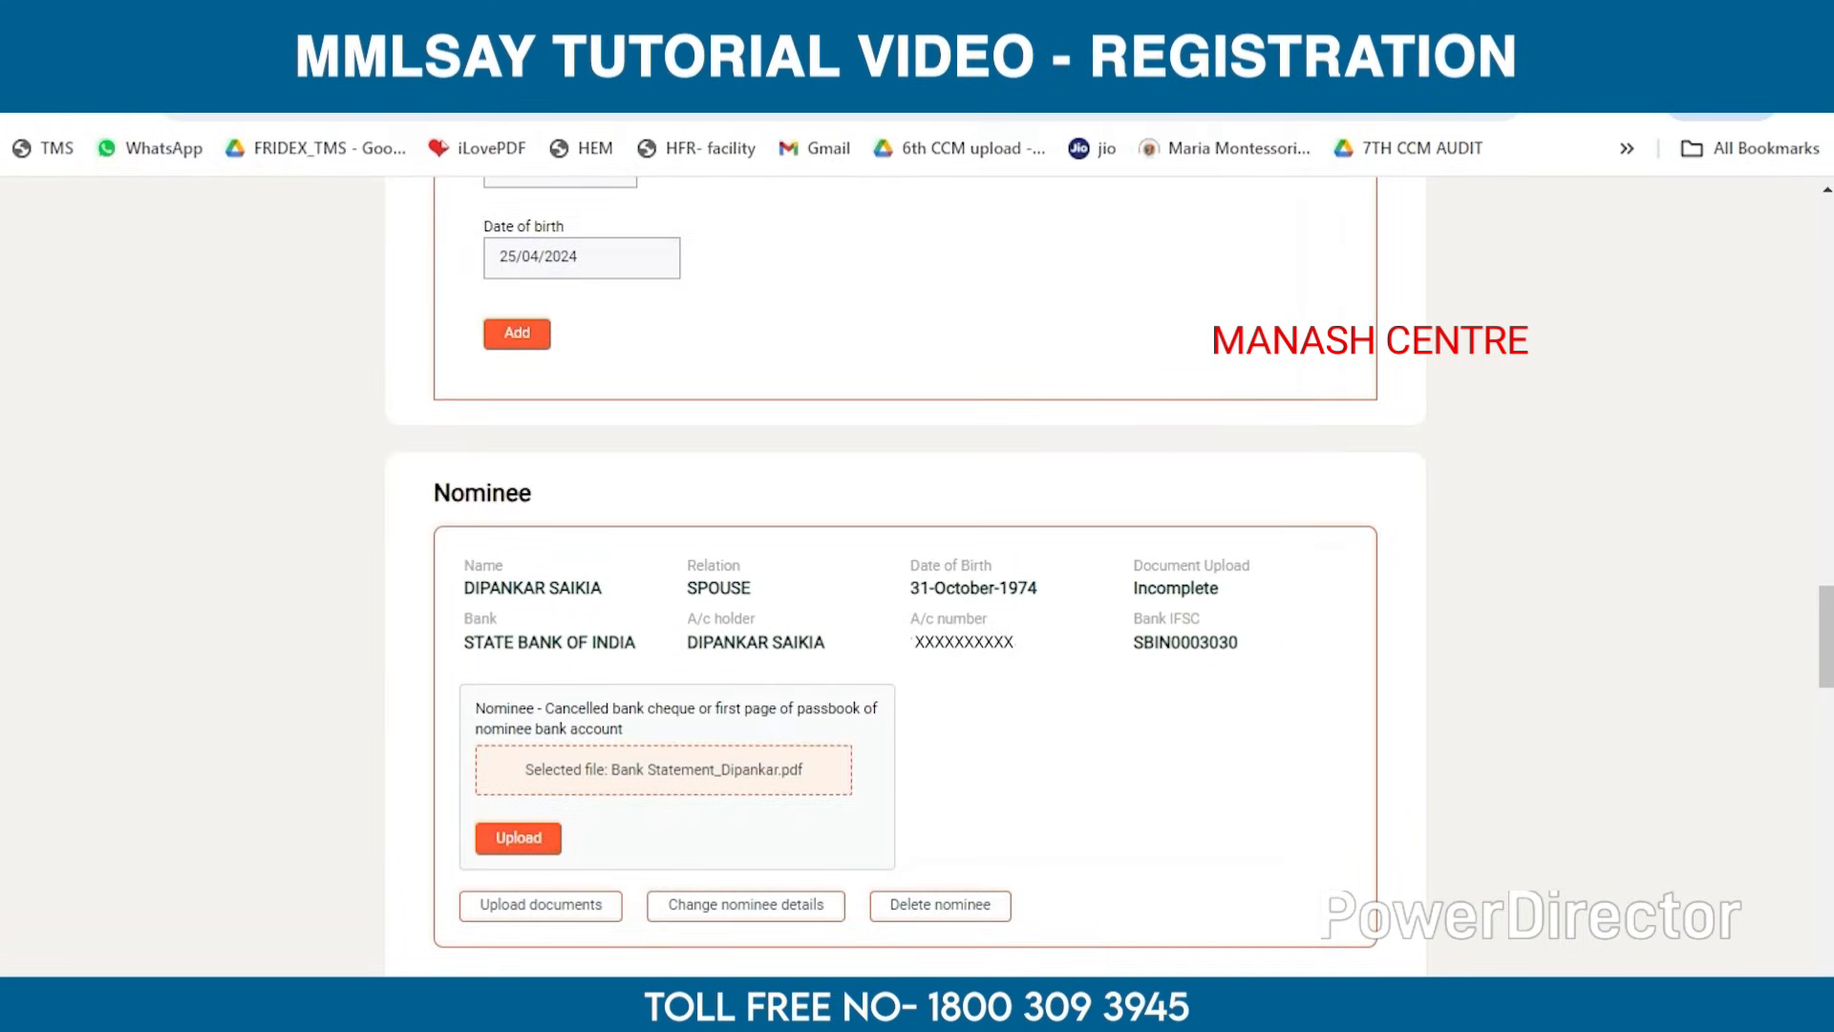
{"action": "left_click", "coordinate": [519, 838]}
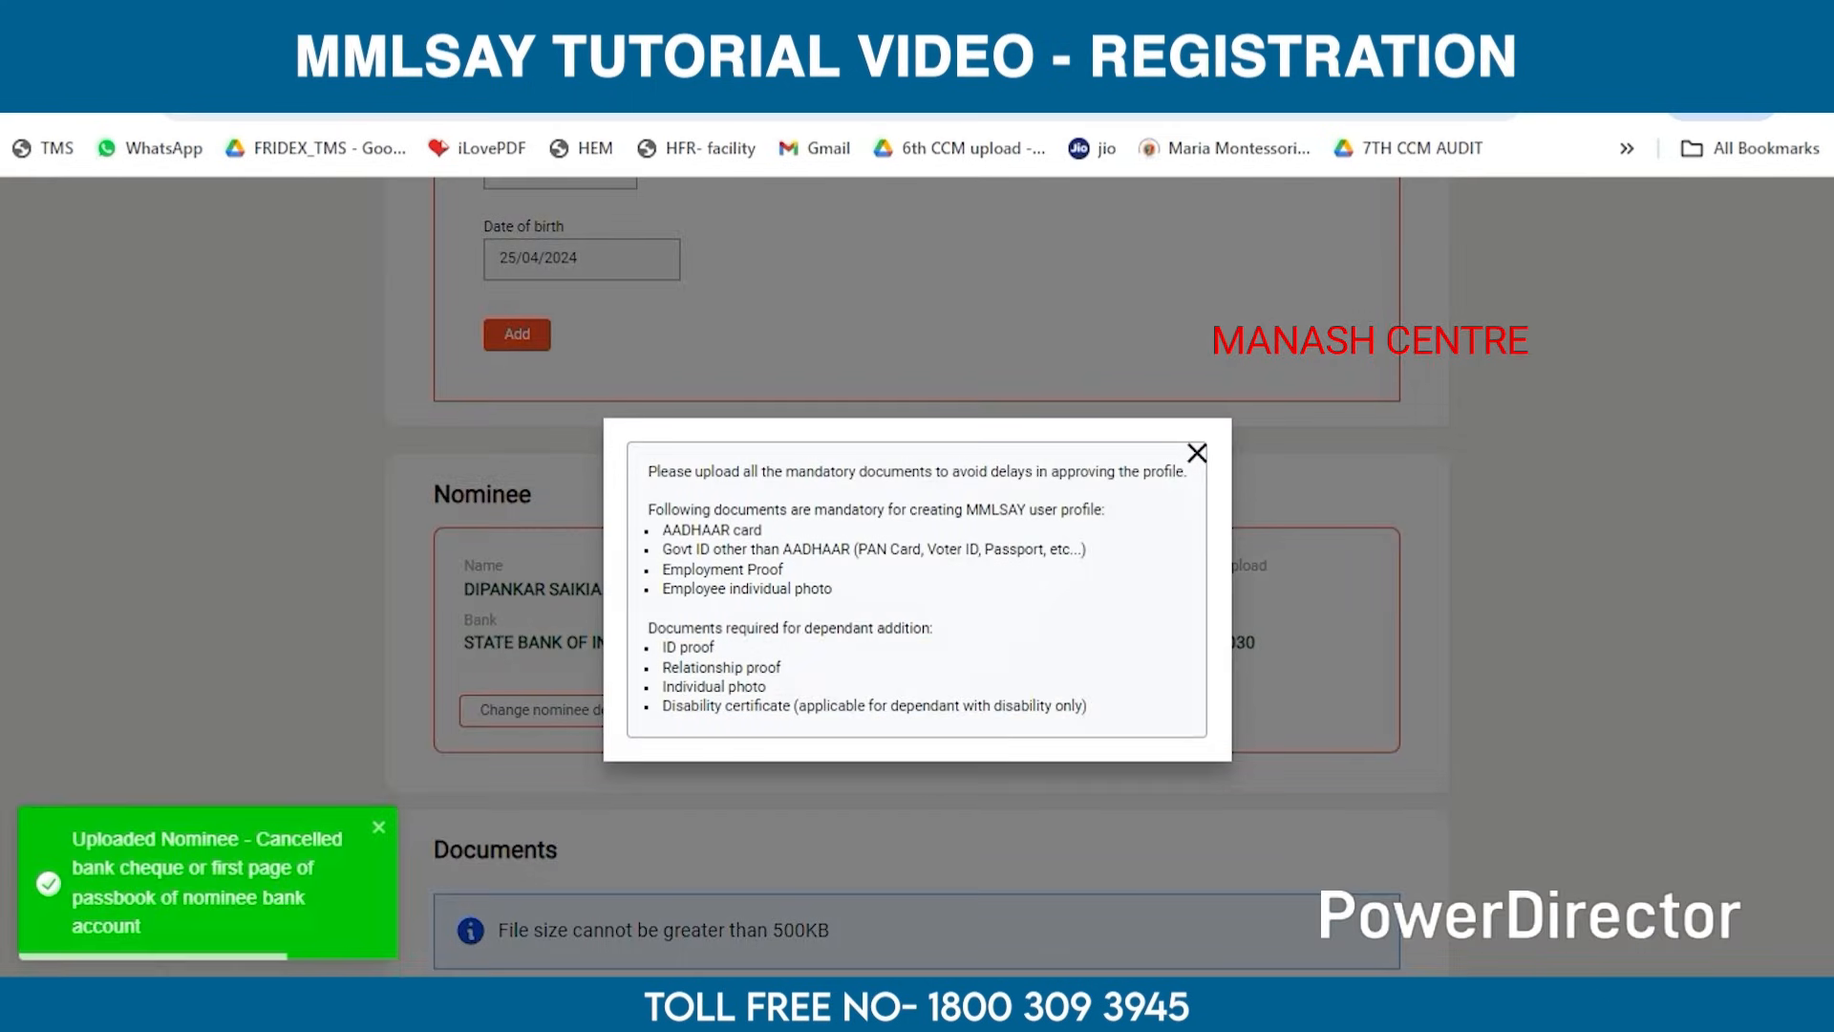
{"action": "left_click", "coordinate": [1197, 452]}
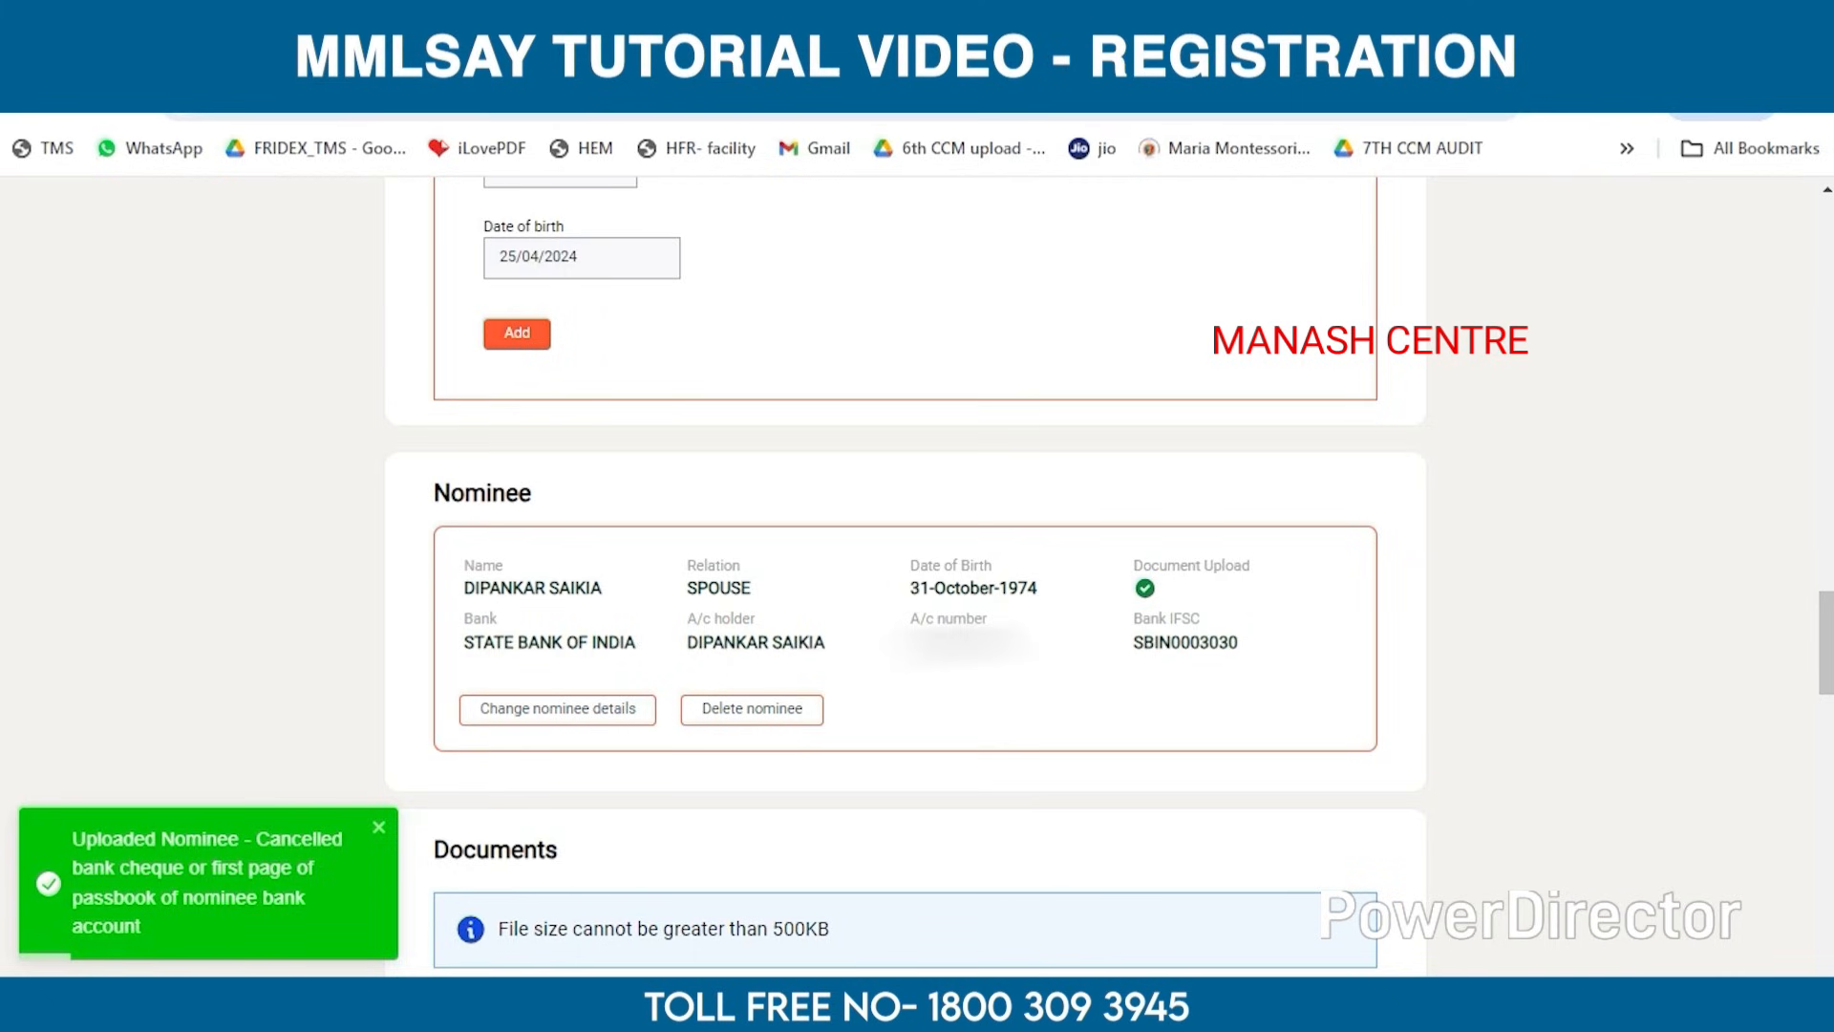
Choose 'Family Photograph (with all the dependants)' as the additional file type
{"action": "scroll", "coordinate": [905, 573], "scroll_direction": "down", "scroll_amount": 4}
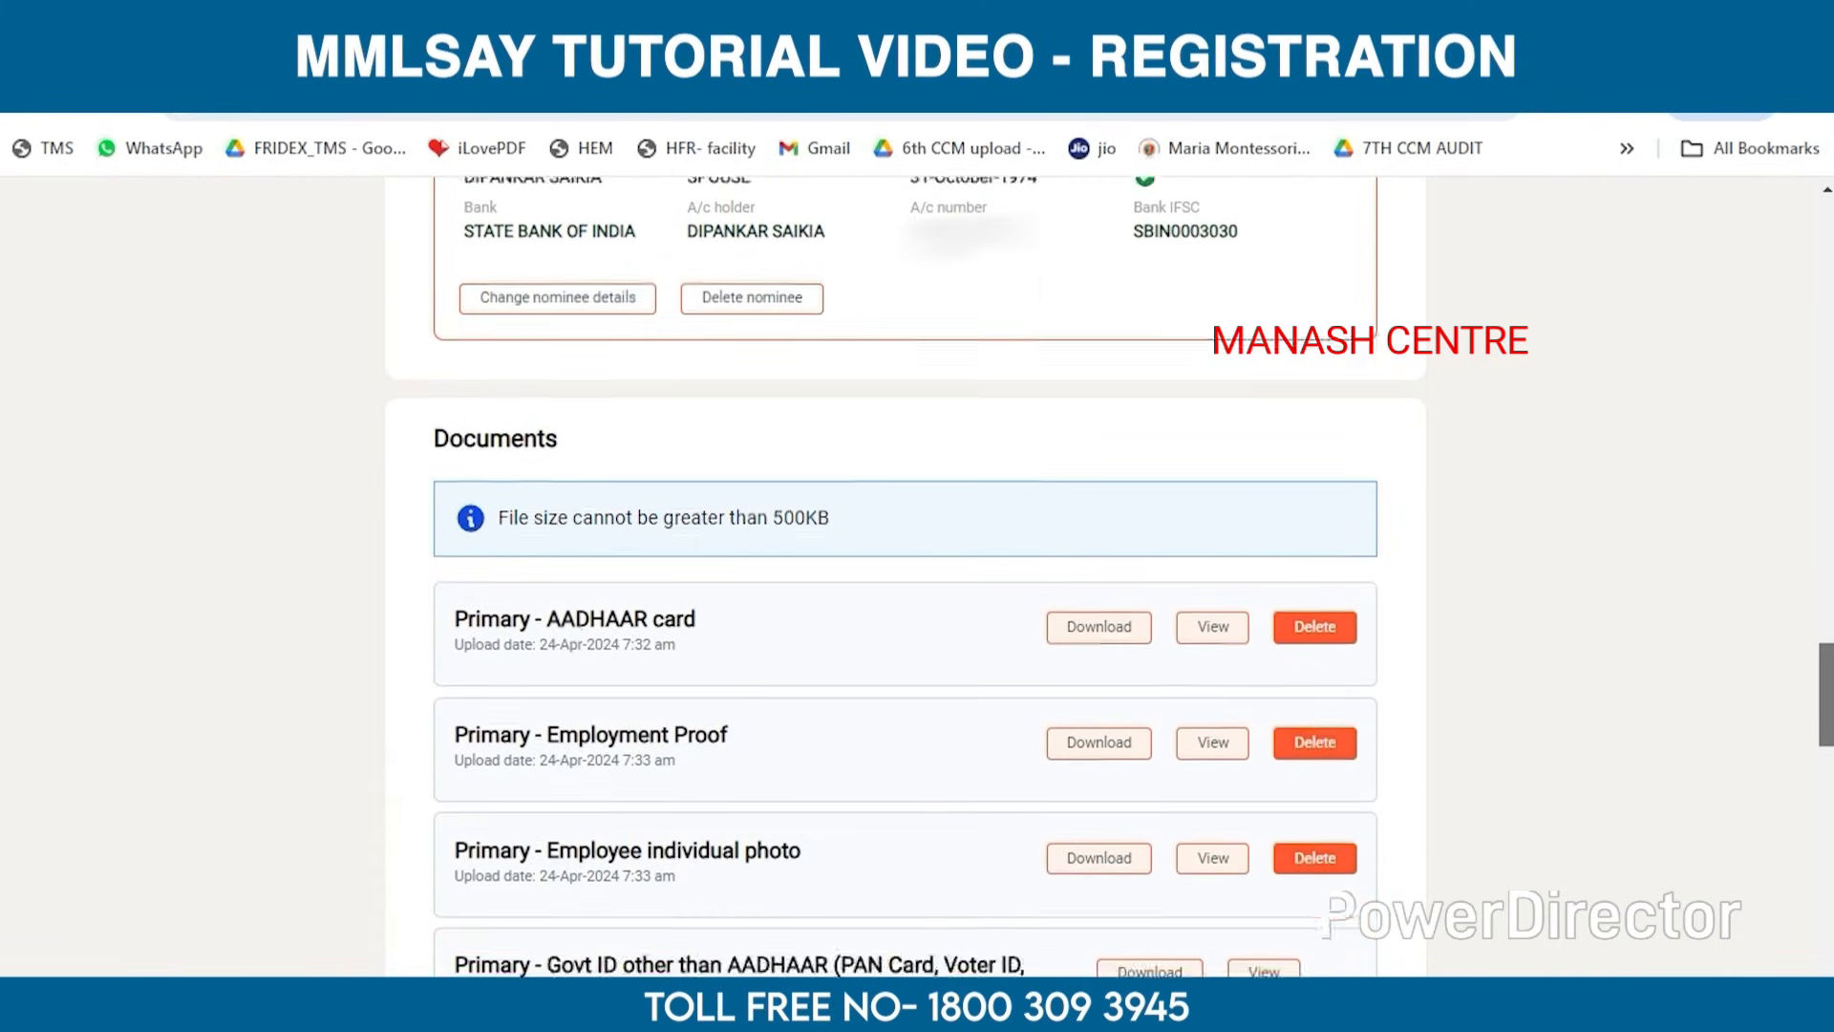
{"action": "scroll", "coordinate": [906, 574], "scroll_direction": "down", "scroll_amount": 15}
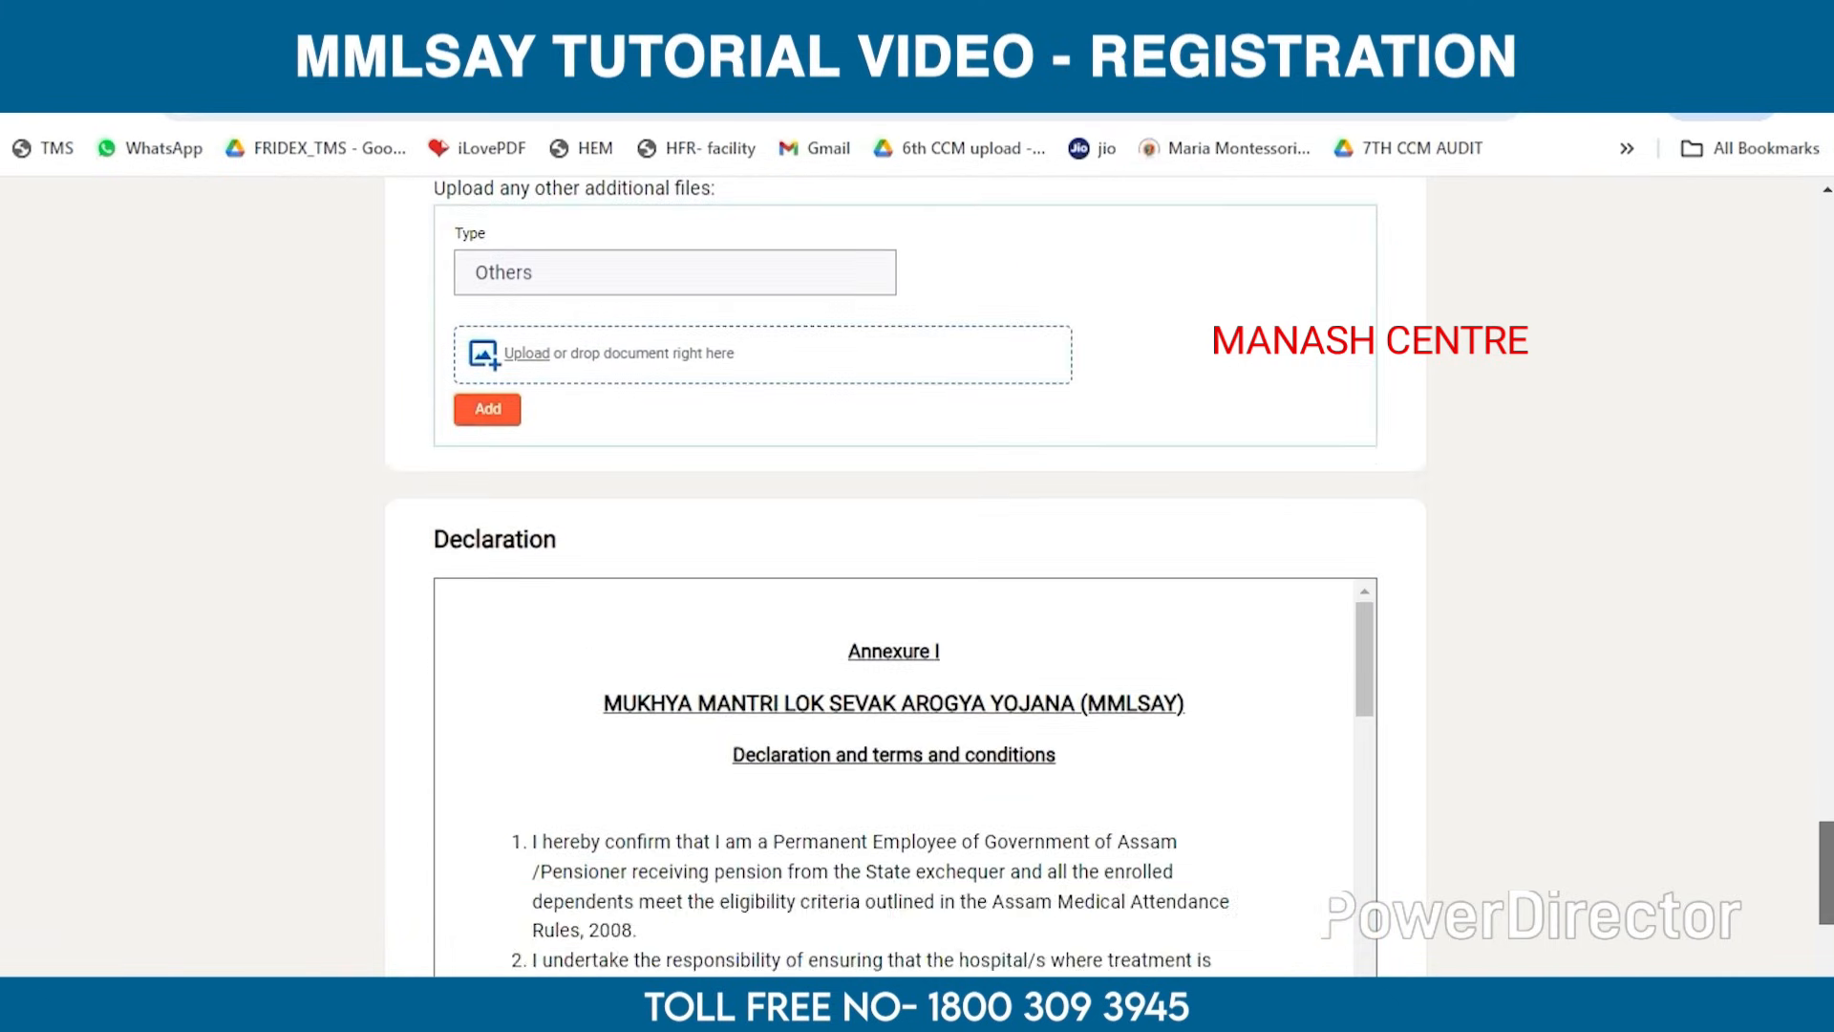
{"action": "scroll", "coordinate": [905, 573], "scroll_direction": "up", "scroll_amount": 3}
{"action": "scroll", "coordinate": [905, 573], "scroll_direction": "down", "scroll_amount": 1}
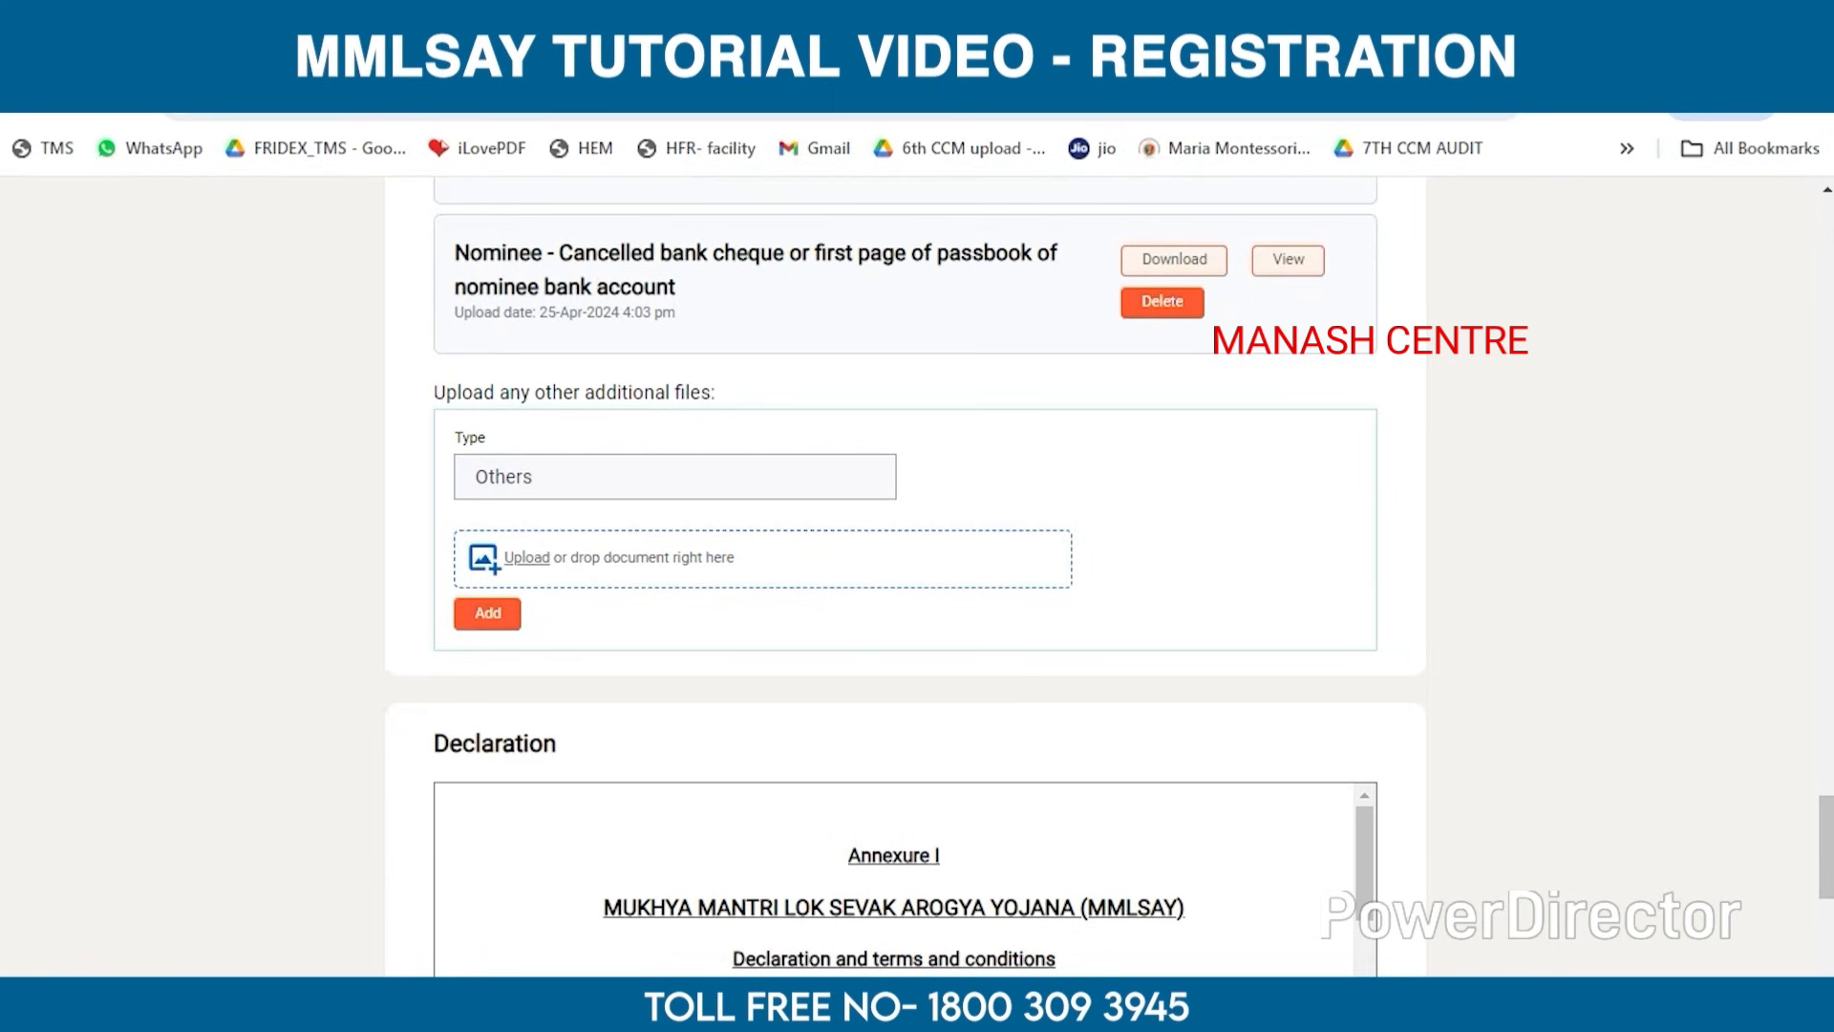
{"action": "left_click", "coordinate": [674, 477]}
{"action": "left_click", "coordinate": [659, 536]}
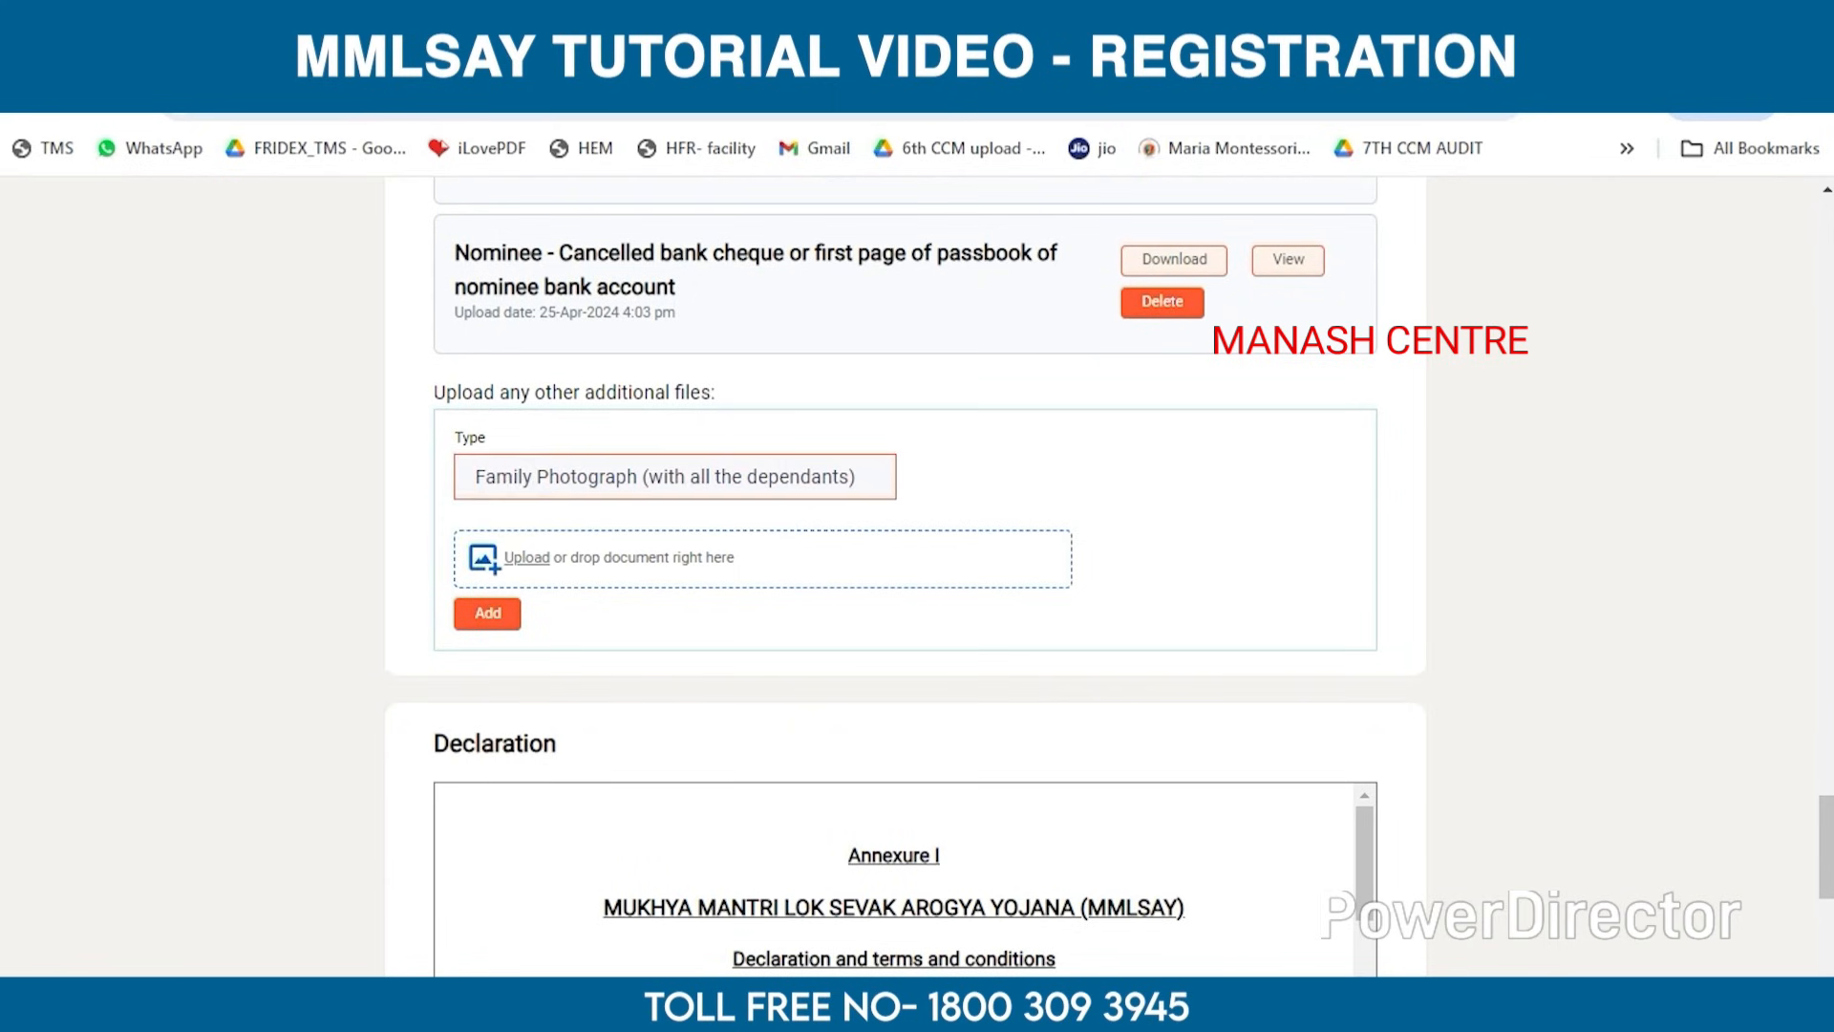
{"action": "scroll", "coordinate": [905, 574], "scroll_direction": "down", "scroll_amount": 12}
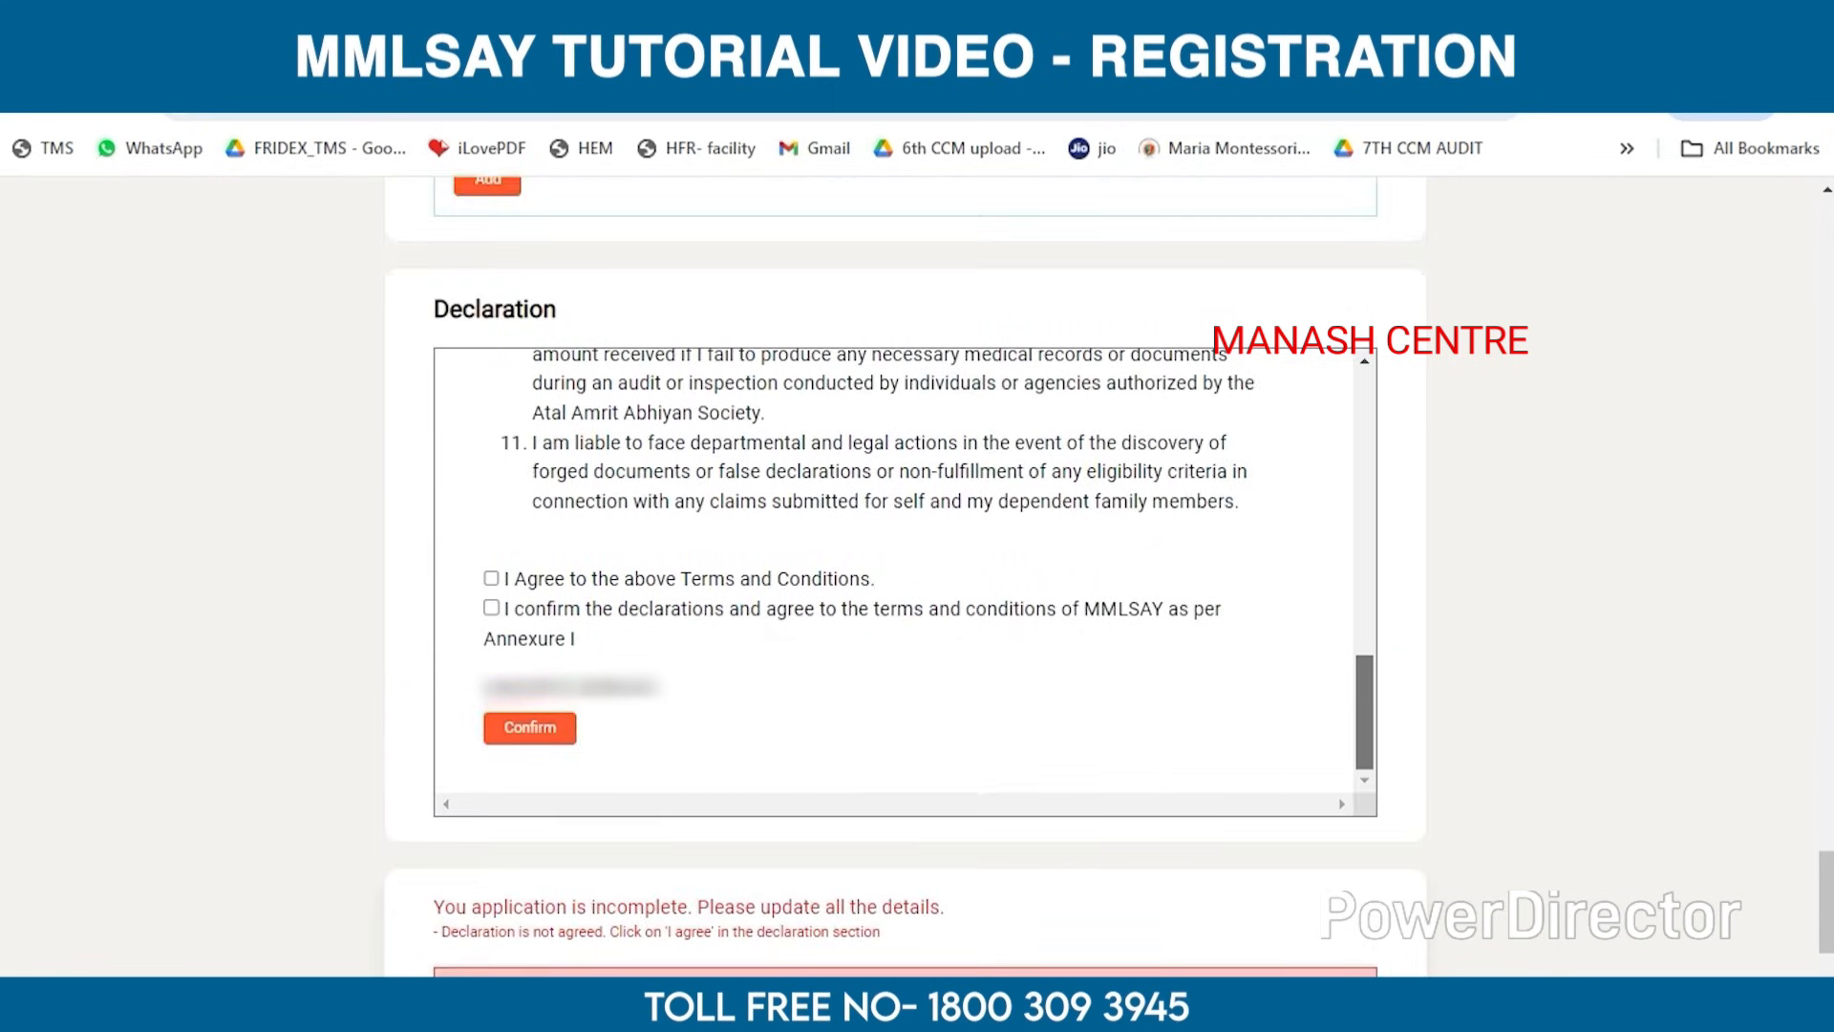
Accept the terms and conditions and MMLSAY declarations, confirm, then submit the application for approval
{"action": "left_click", "coordinate": [491, 578]}
{"action": "left_click", "coordinate": [491, 608]}
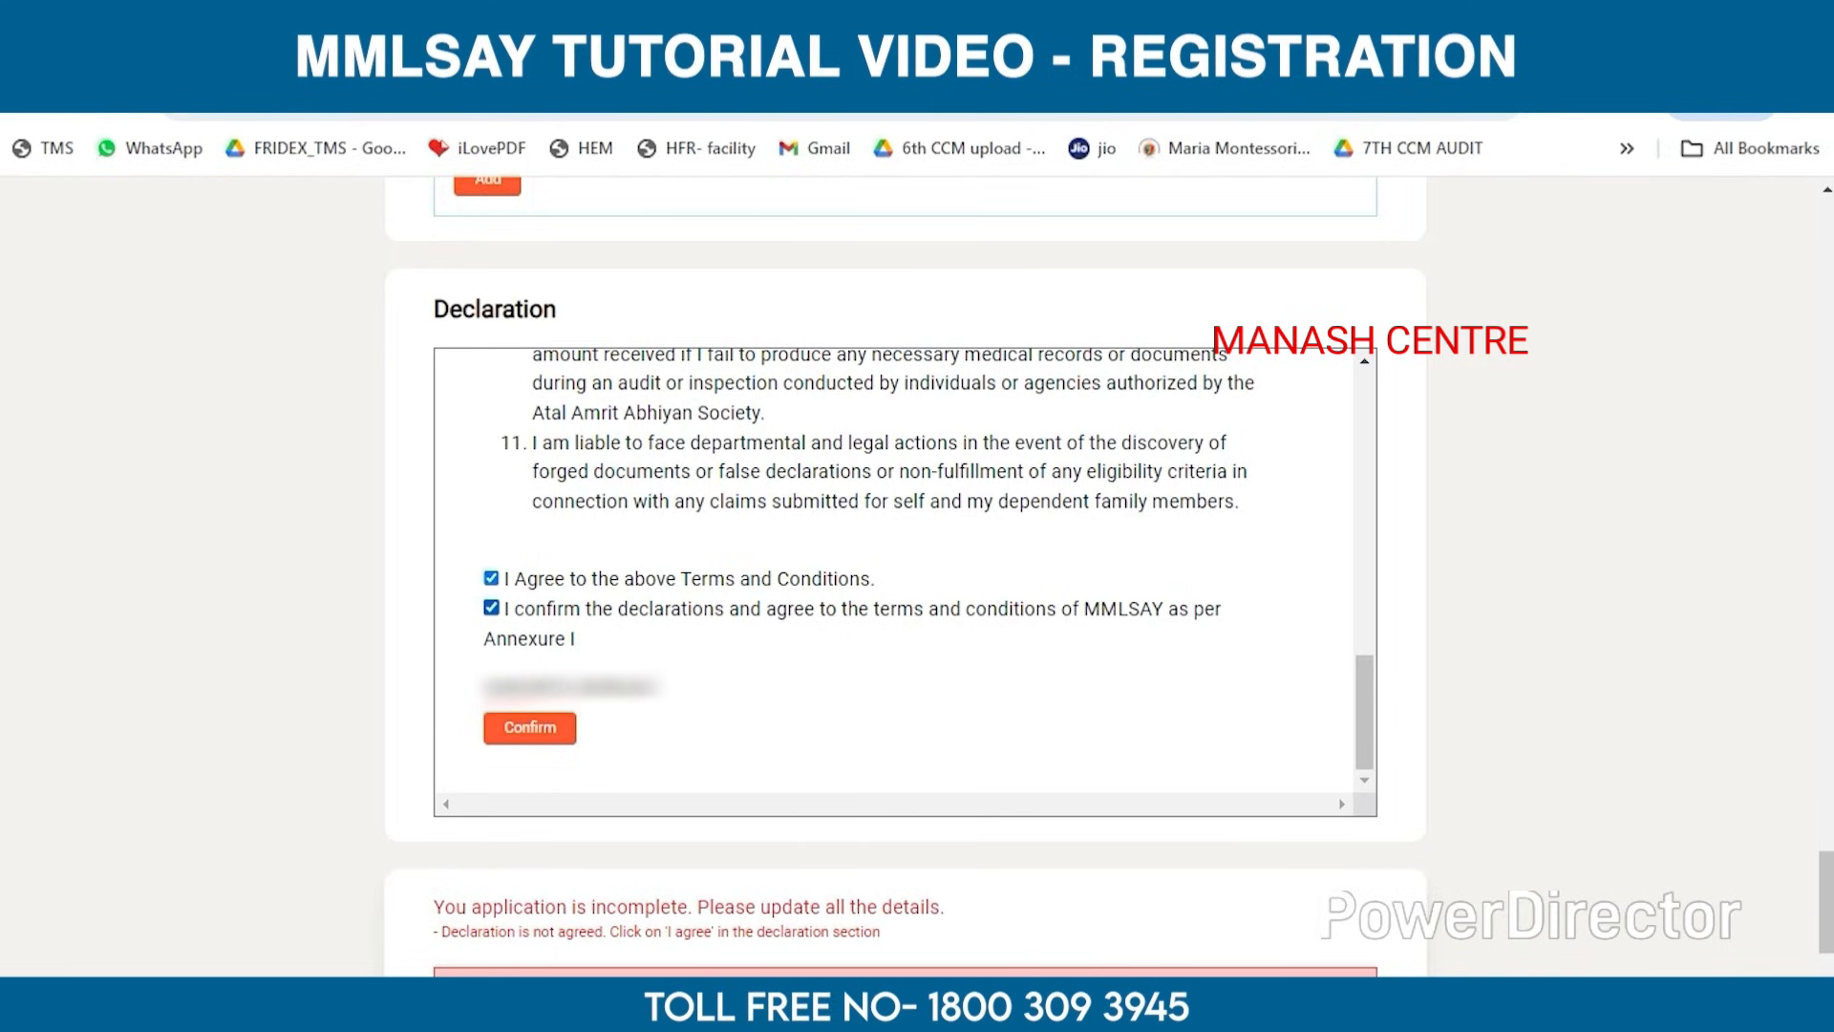
{"action": "left_click", "coordinate": [530, 728]}
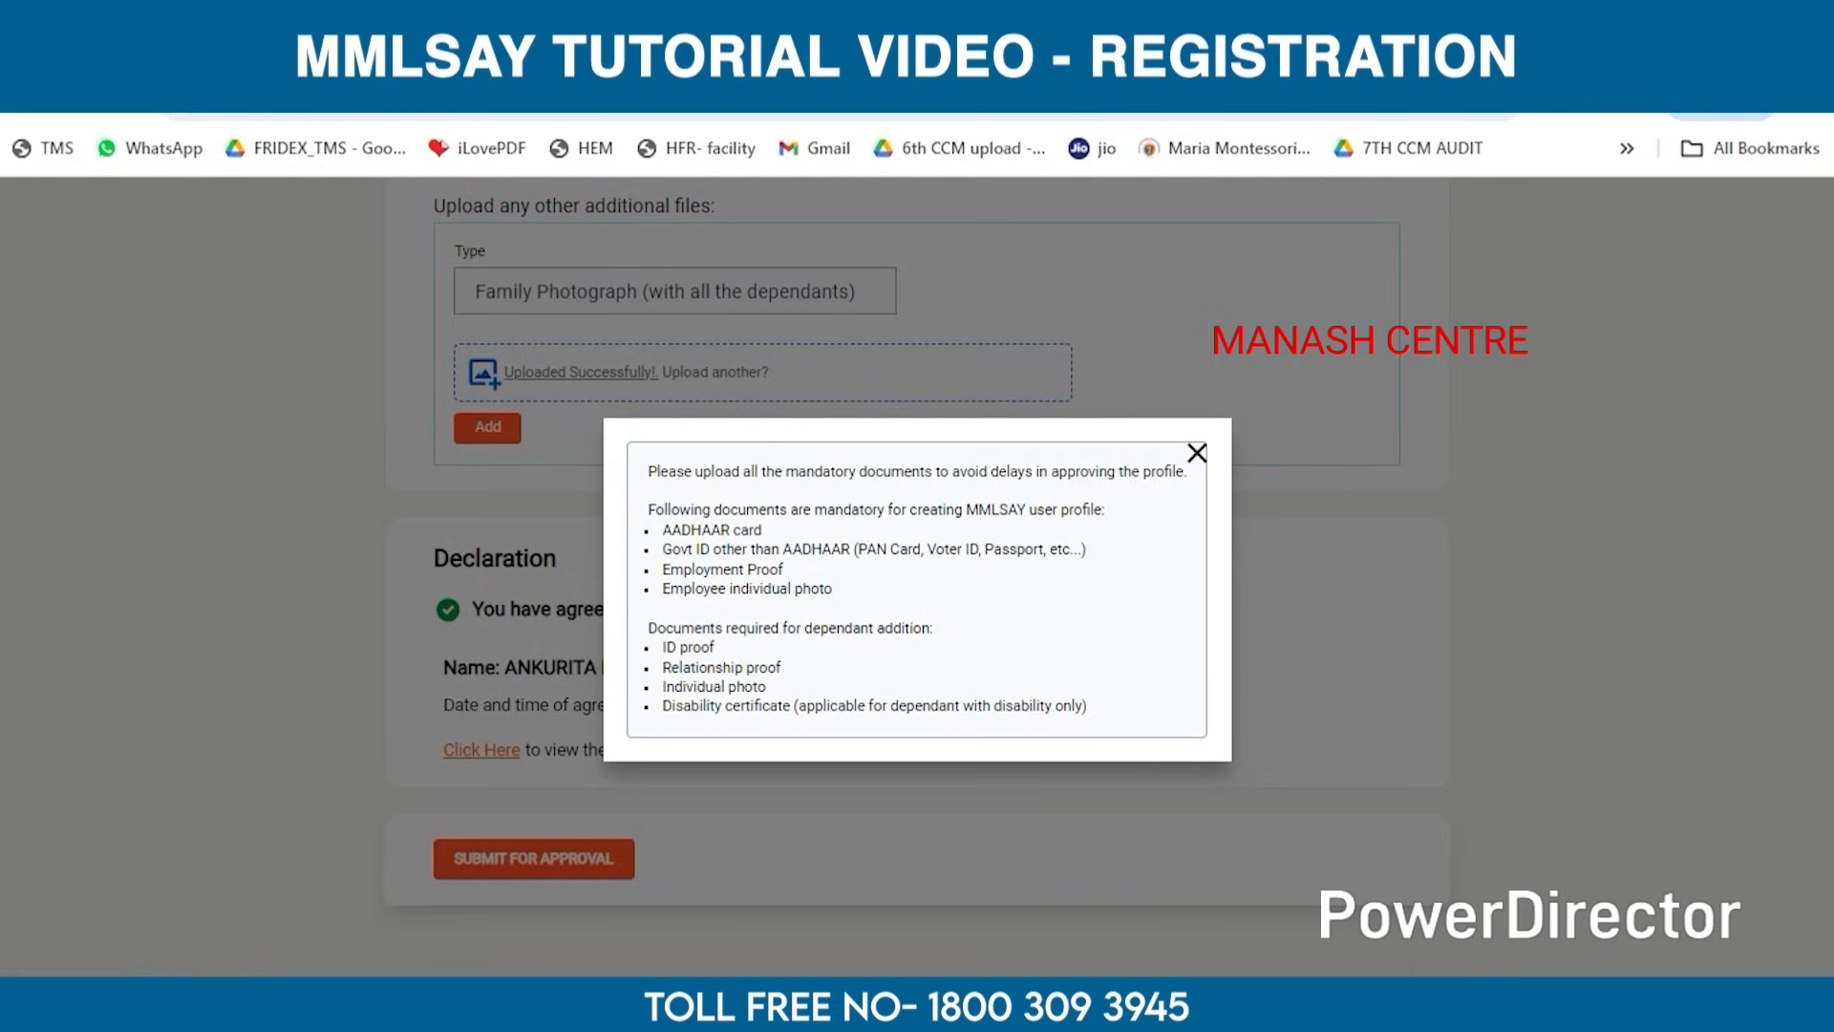
{"action": "key", "text": "Escape"}
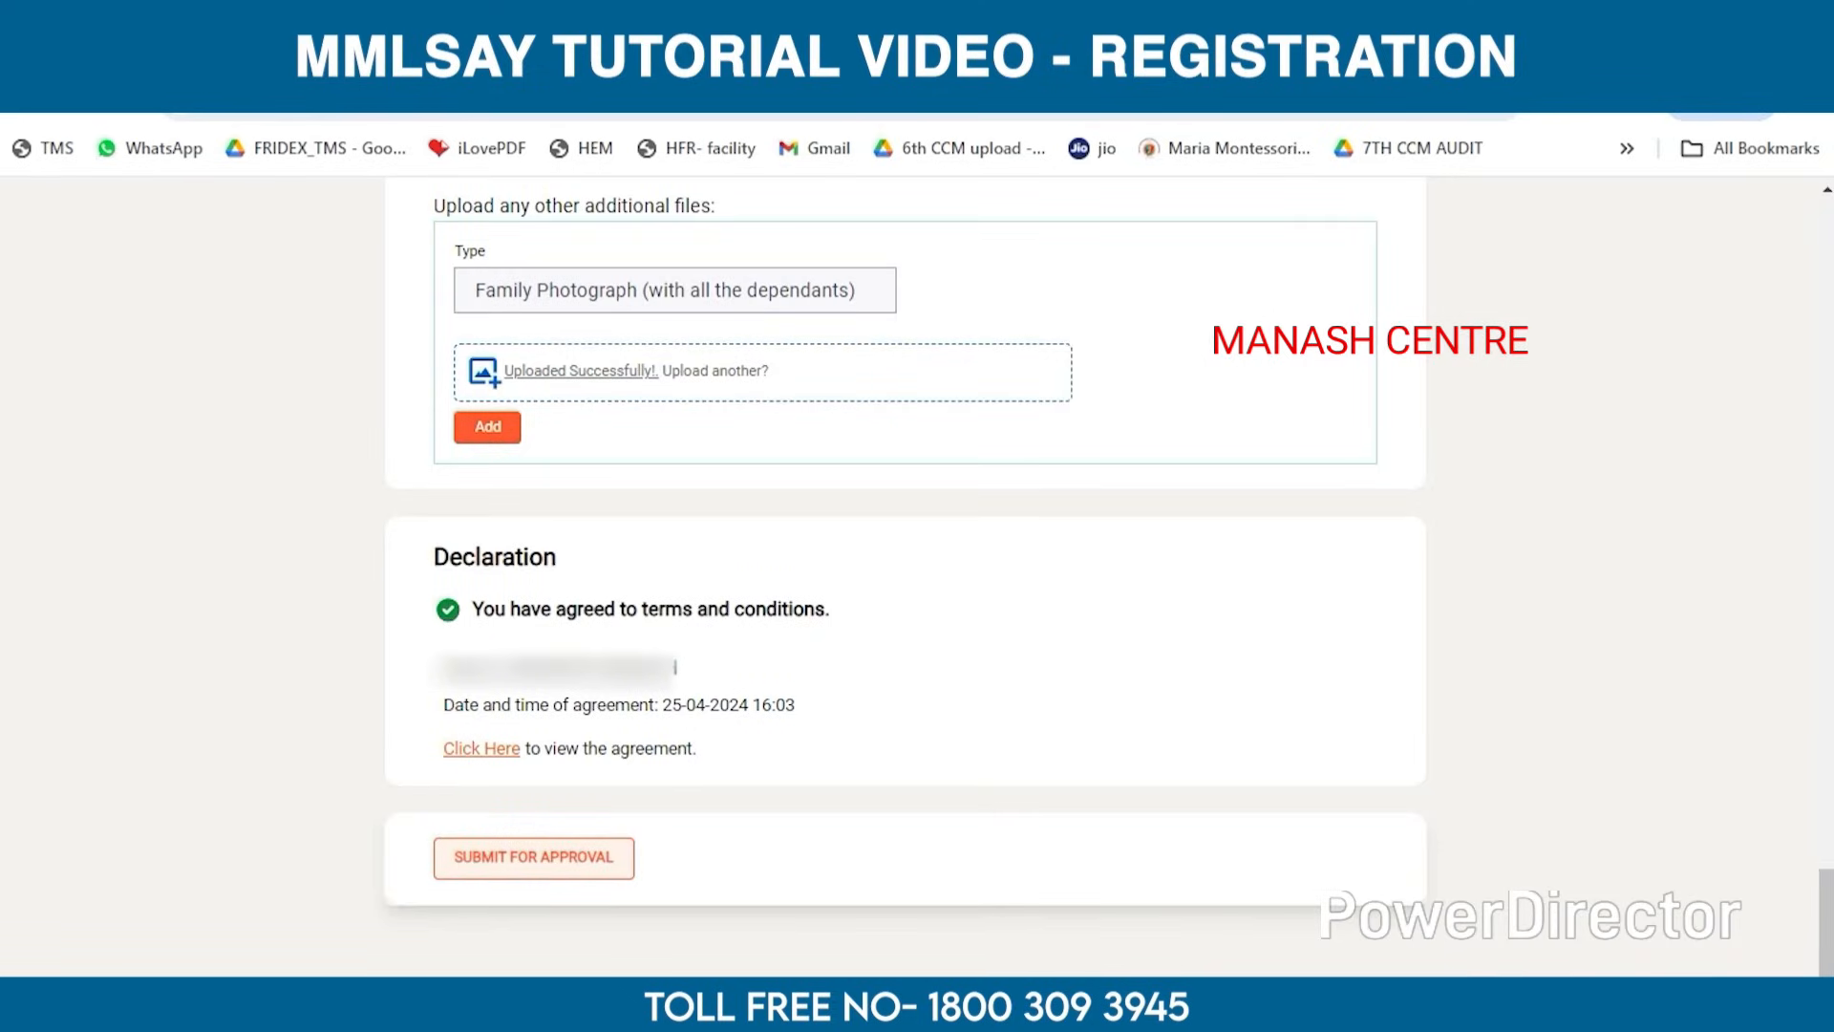
{"action": "left_click", "coordinate": [534, 858]}
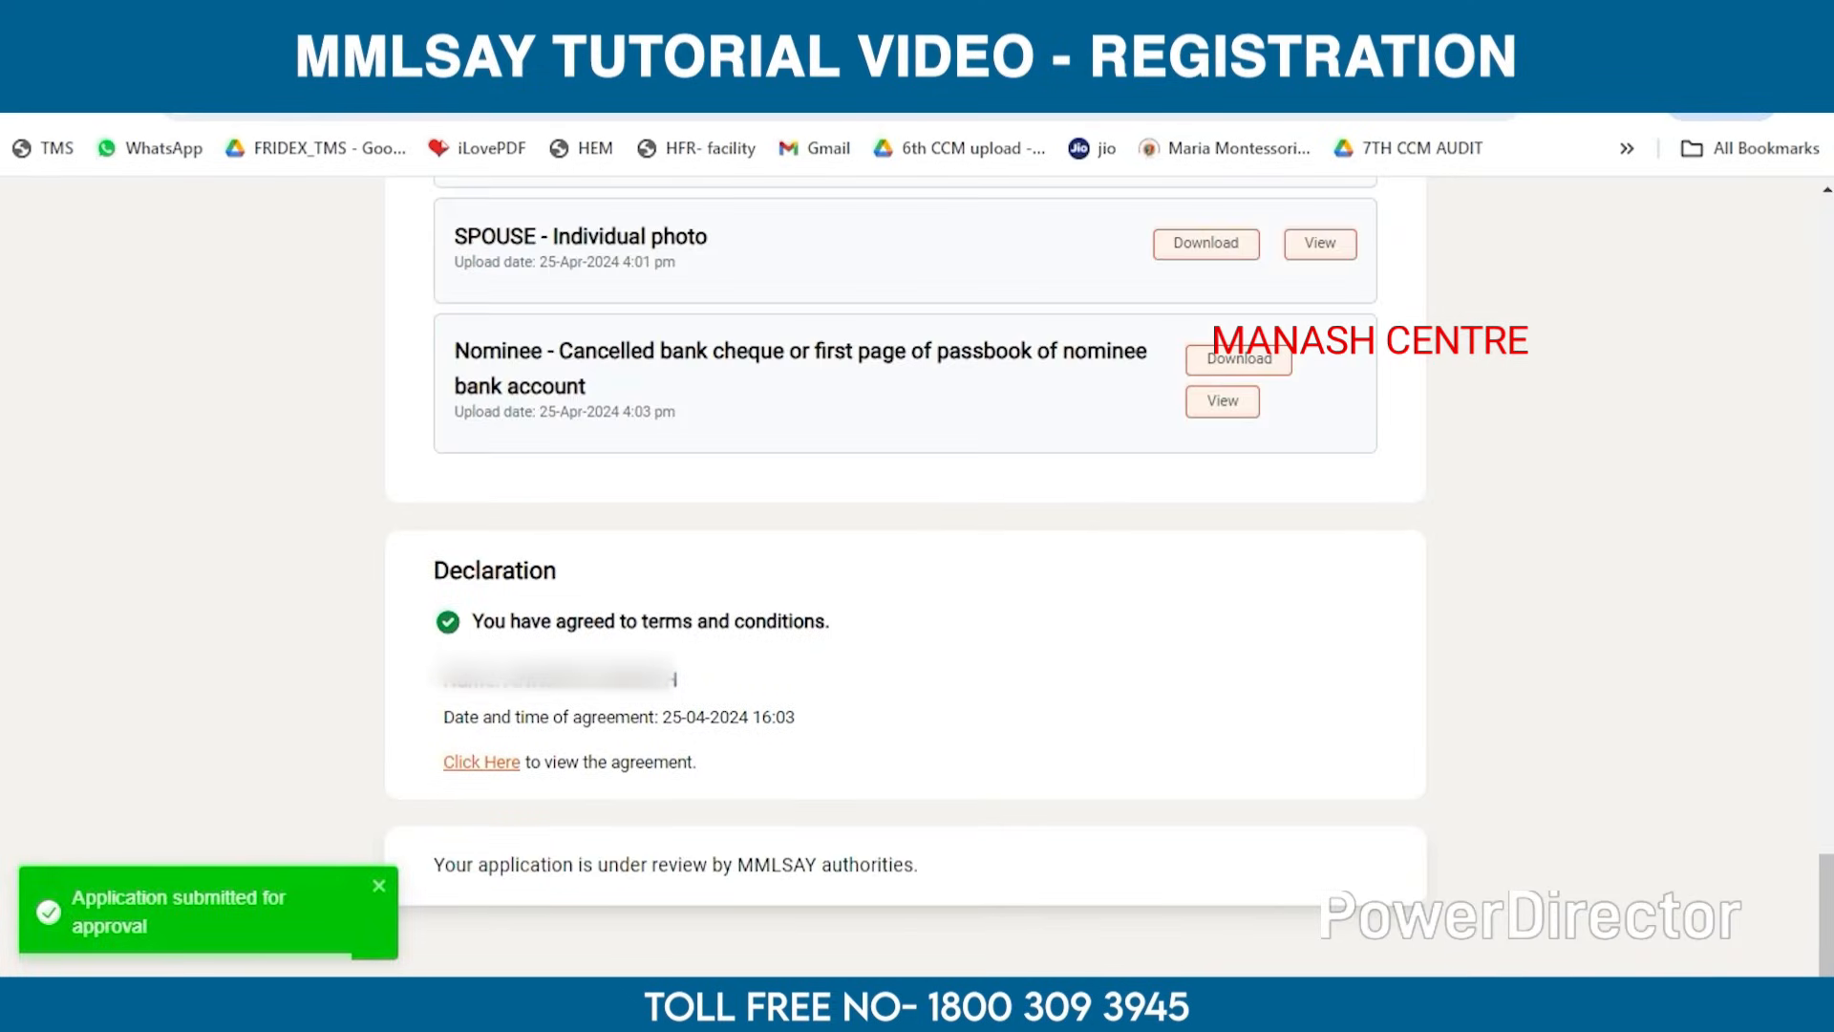